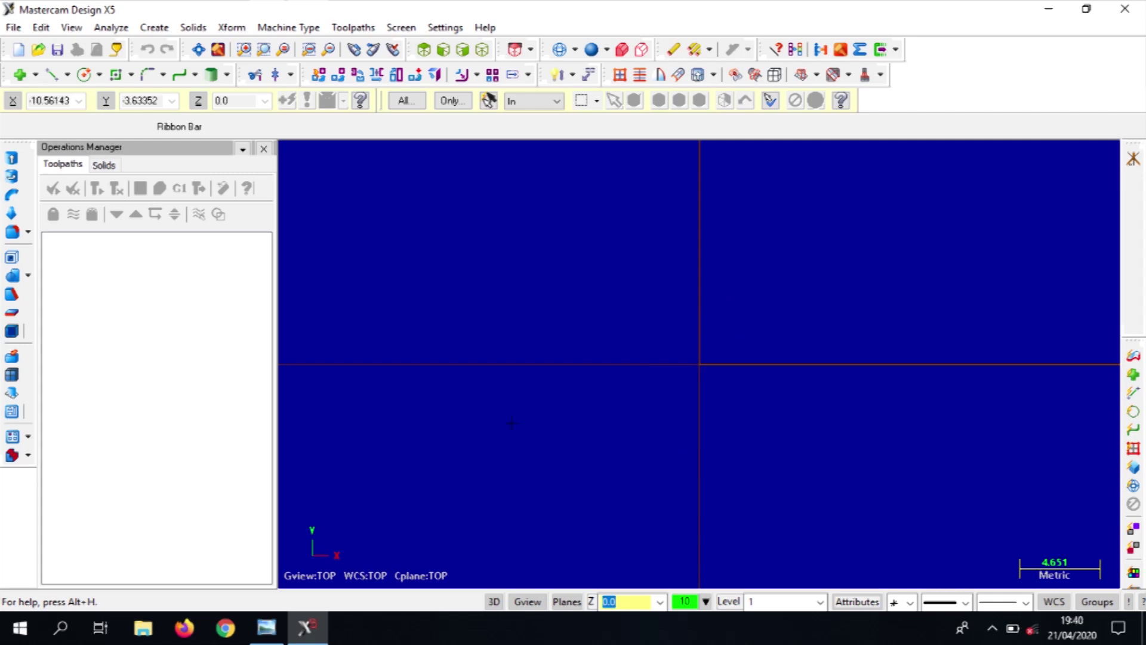
# Step: Consult the lat1 part drawing, and in Mastercam sketch a rectangle about 10.9 mm wide and 6.9 mm high from the origin
pyautogui.click(267, 627)
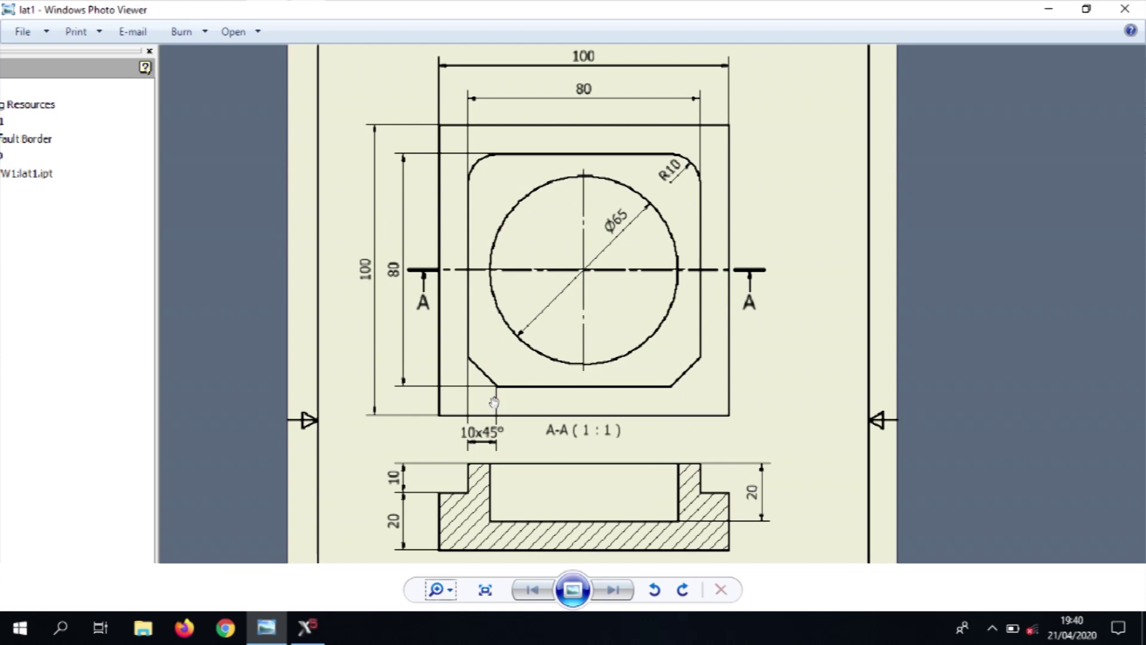
pyautogui.click(306, 627)
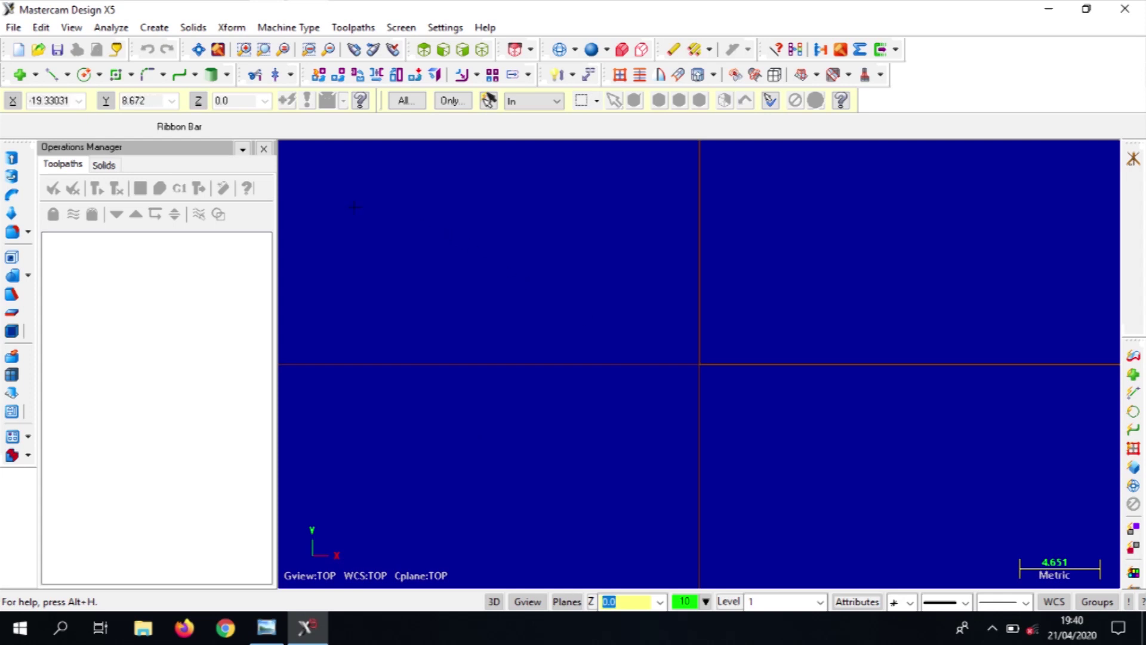
pyautogui.click(157, 28)
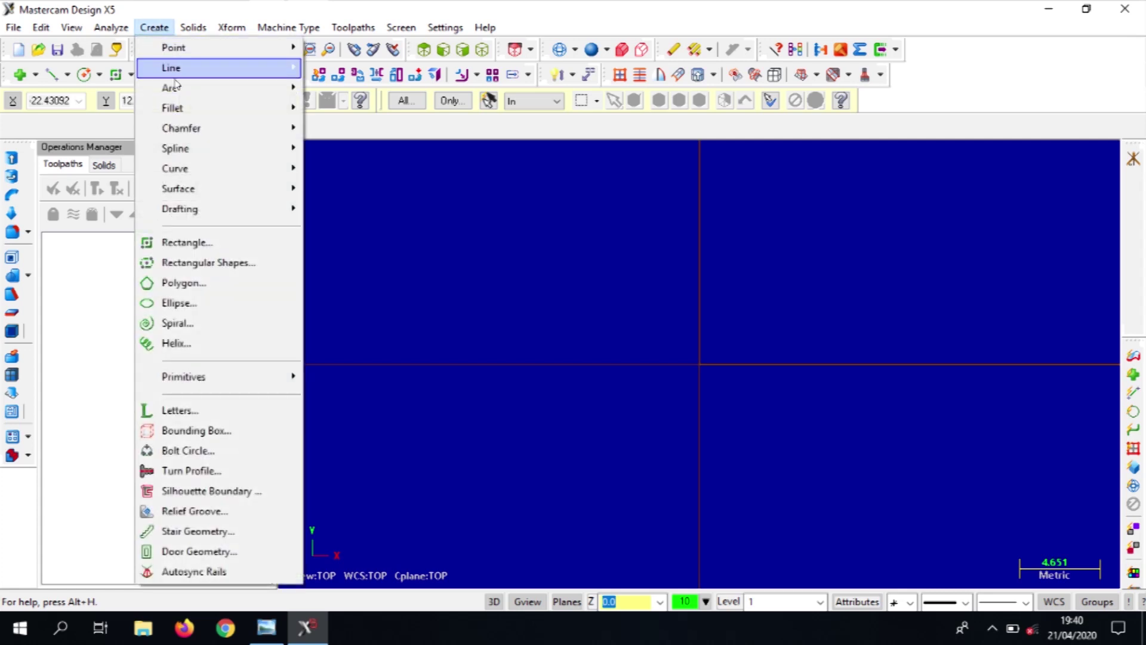
pyautogui.click(197, 245)
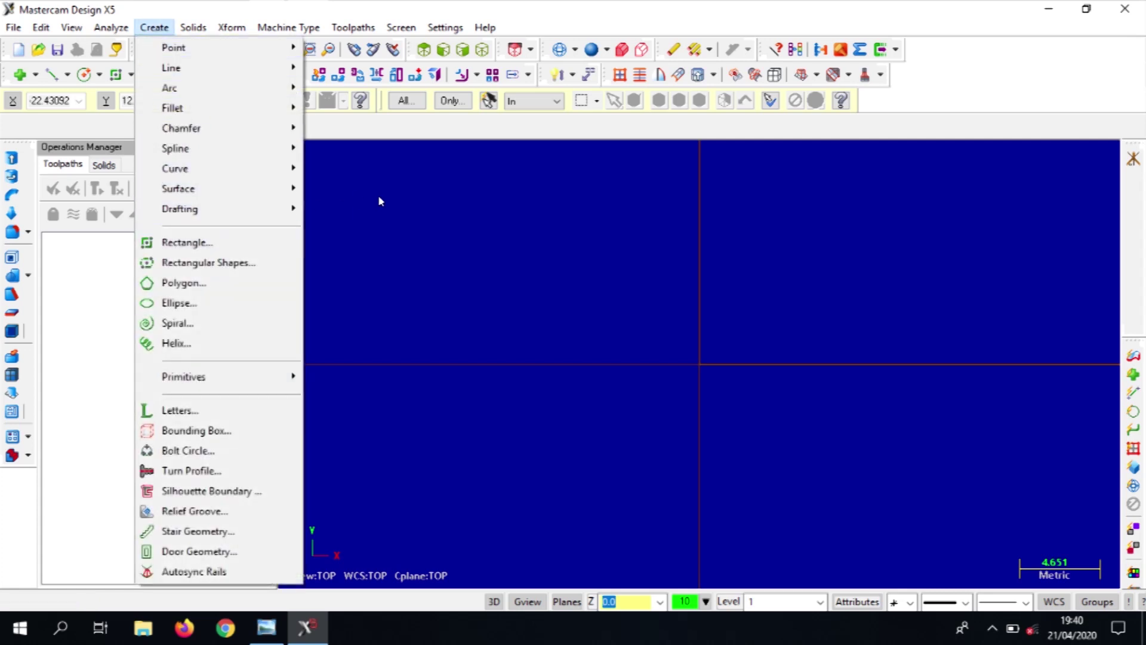
pyautogui.click(114, 76)
pyautogui.click(690, 371)
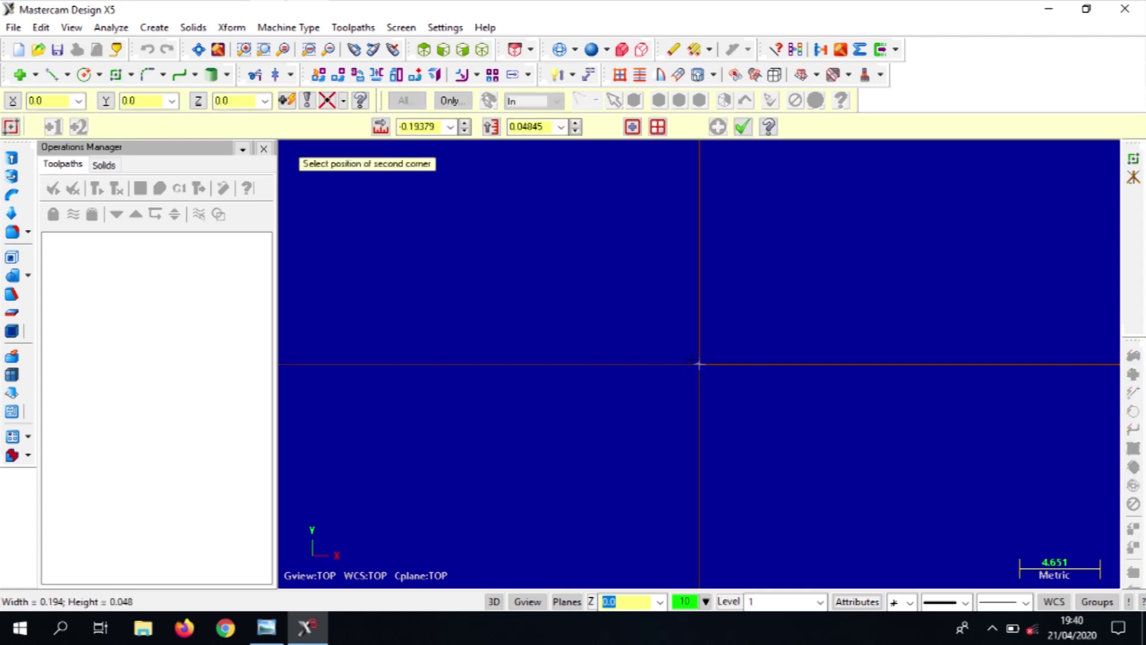
pyautogui.click(889, 244)
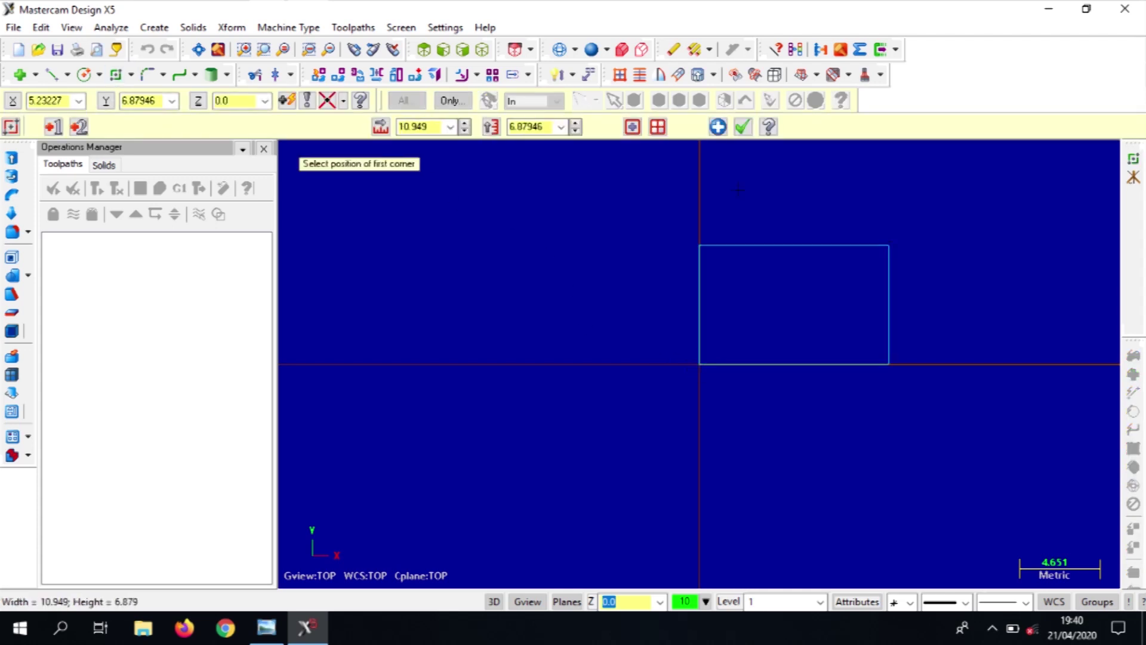
# Step: Set the rectangle's width and height to 100 mm, accept it and fit the geometry to the screen
pyautogui.click(425, 126)
pyautogui.write('1')
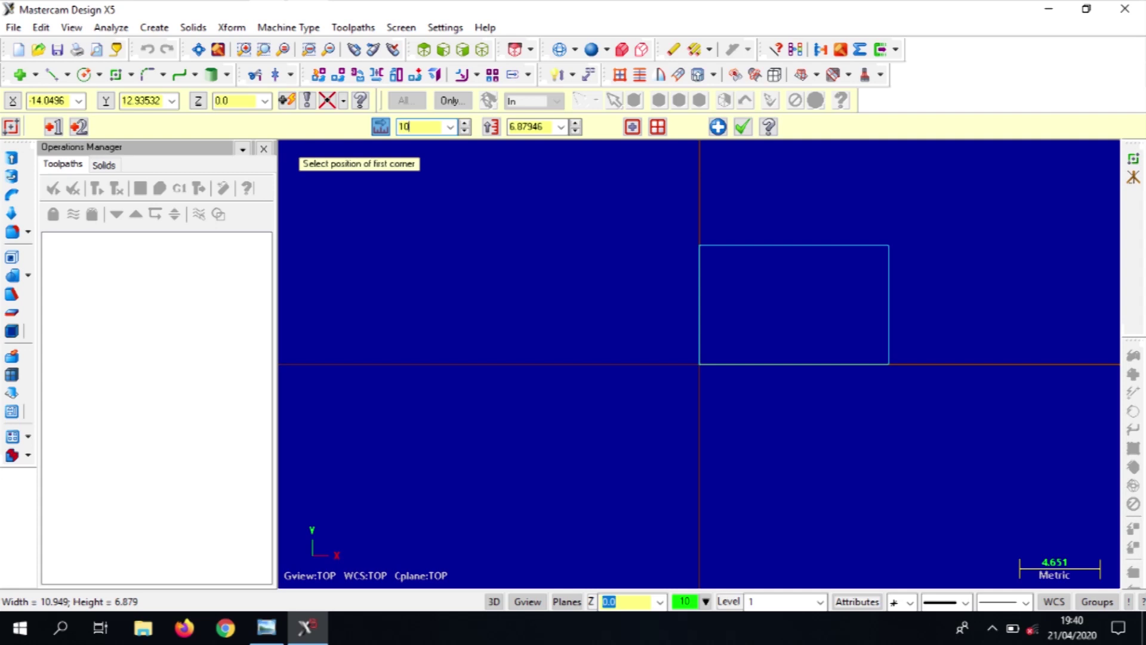
pyautogui.press('Tab')
pyautogui.write('1')
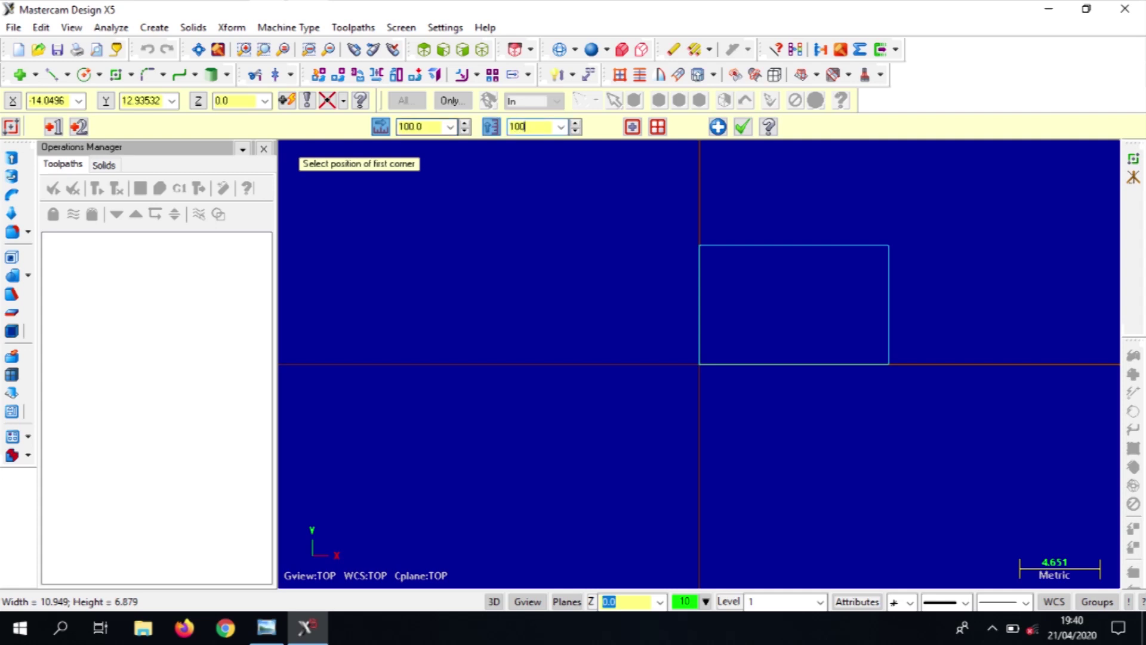
pyautogui.write('00')
pyautogui.press('Return')
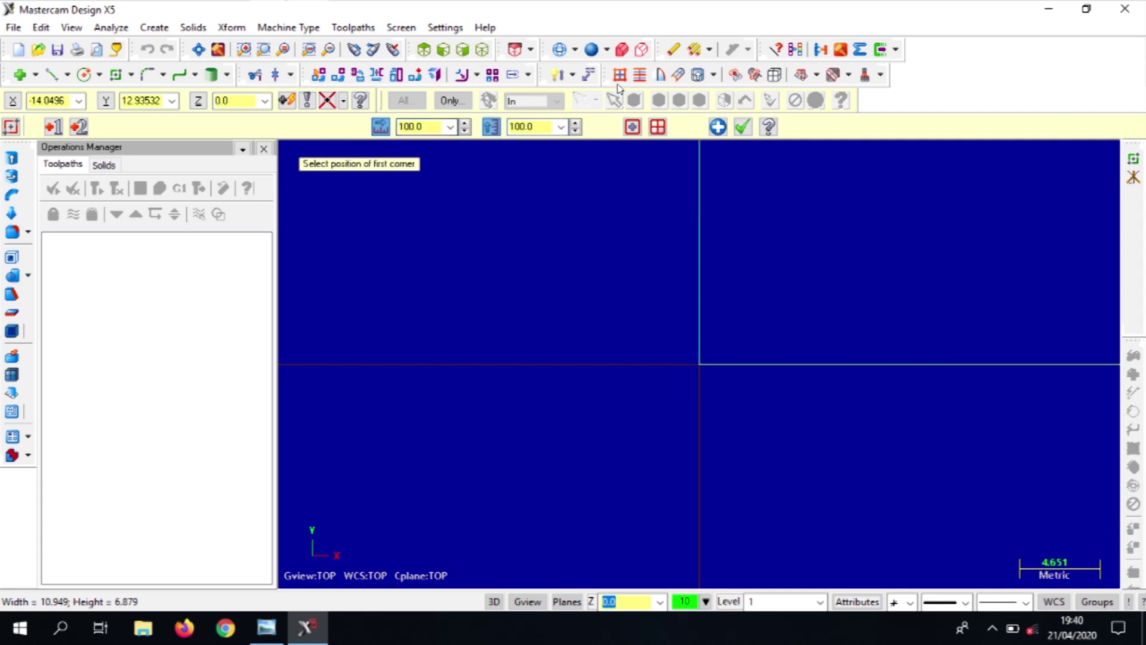
pyautogui.click(743, 127)
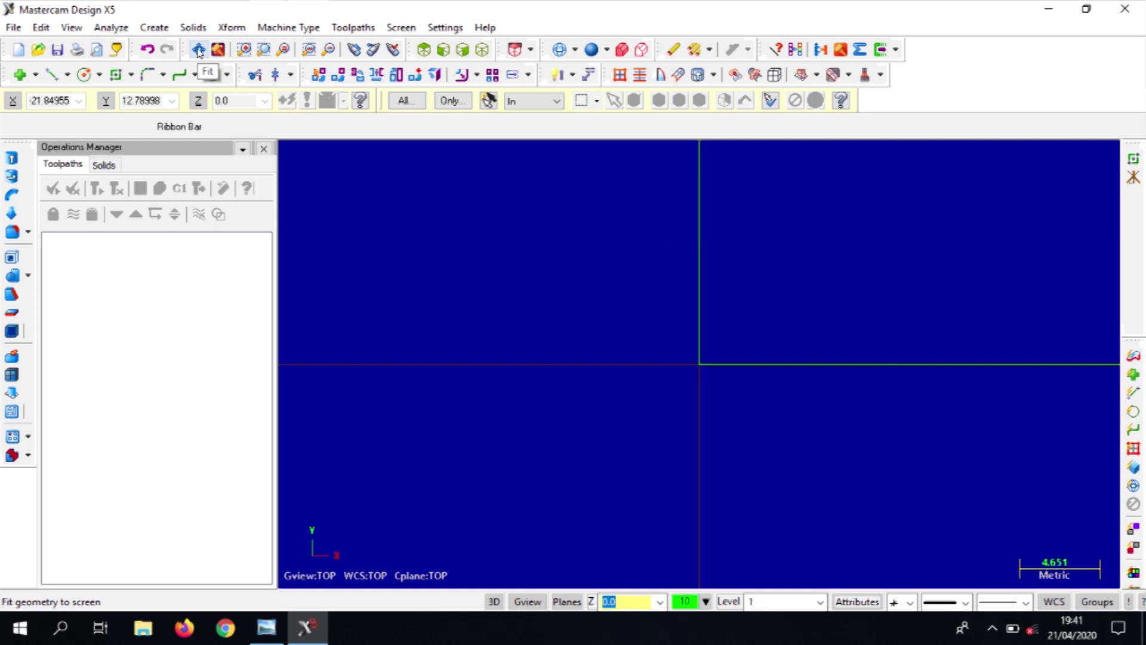
pyautogui.click(199, 50)
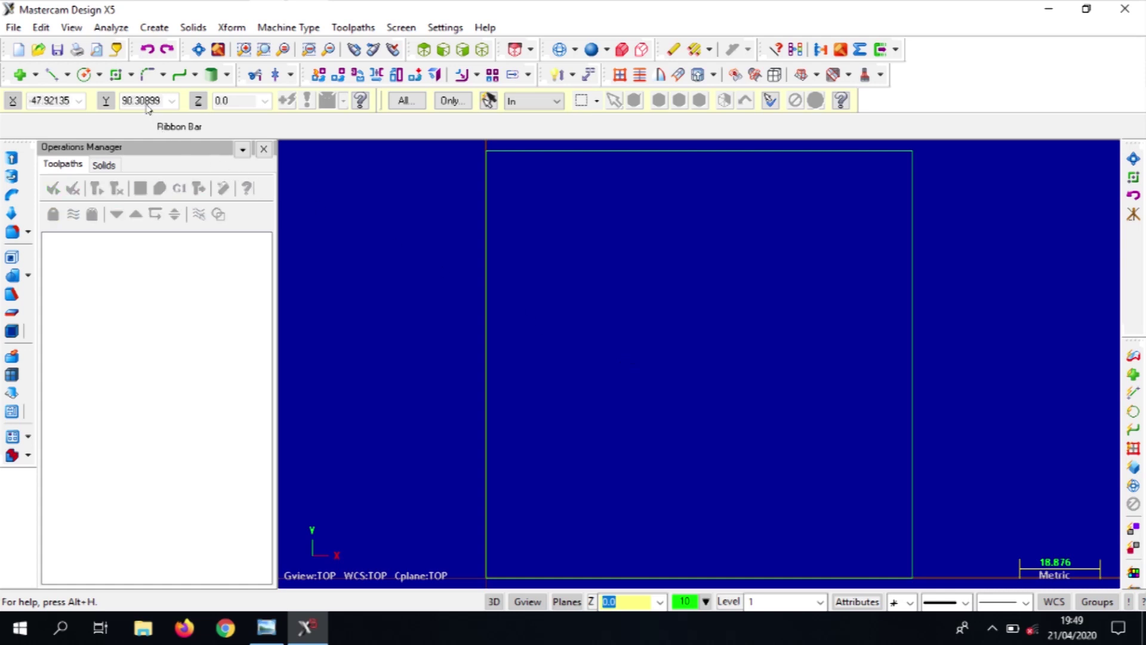
# Step: Sketch a second rectangle about 7.9 mm wide and 0.6 mm high, with its first corner at X 50, Y 50
pyautogui.click(116, 75)
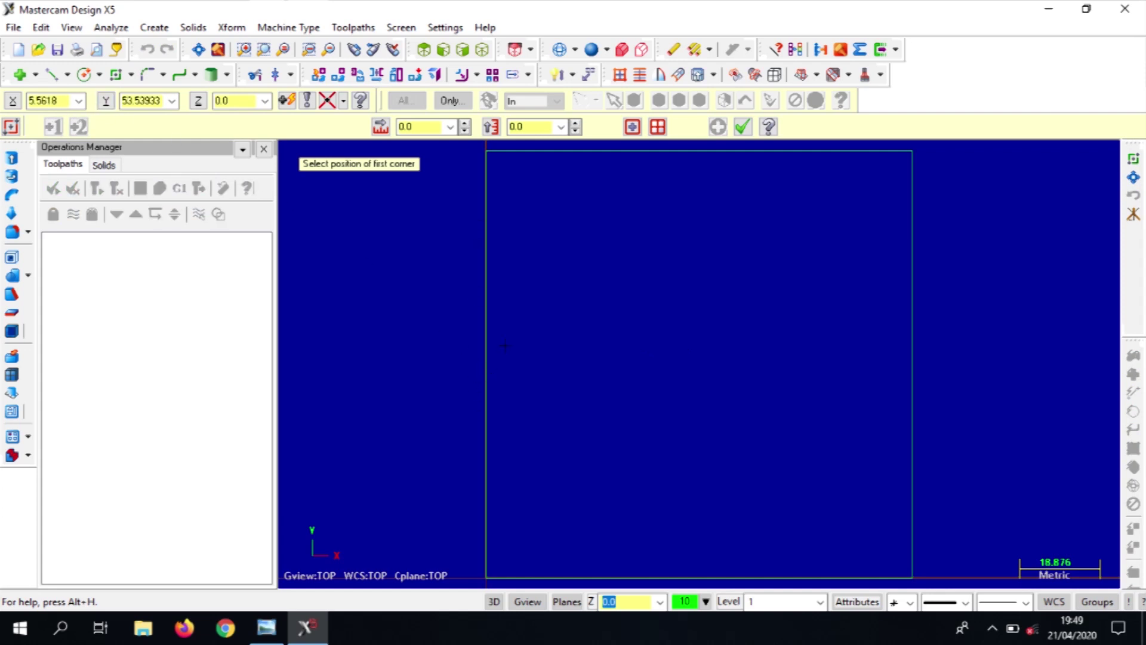
pyautogui.click(36, 99)
pyautogui.write('50')
pyautogui.press('Tab')
pyautogui.write('50')
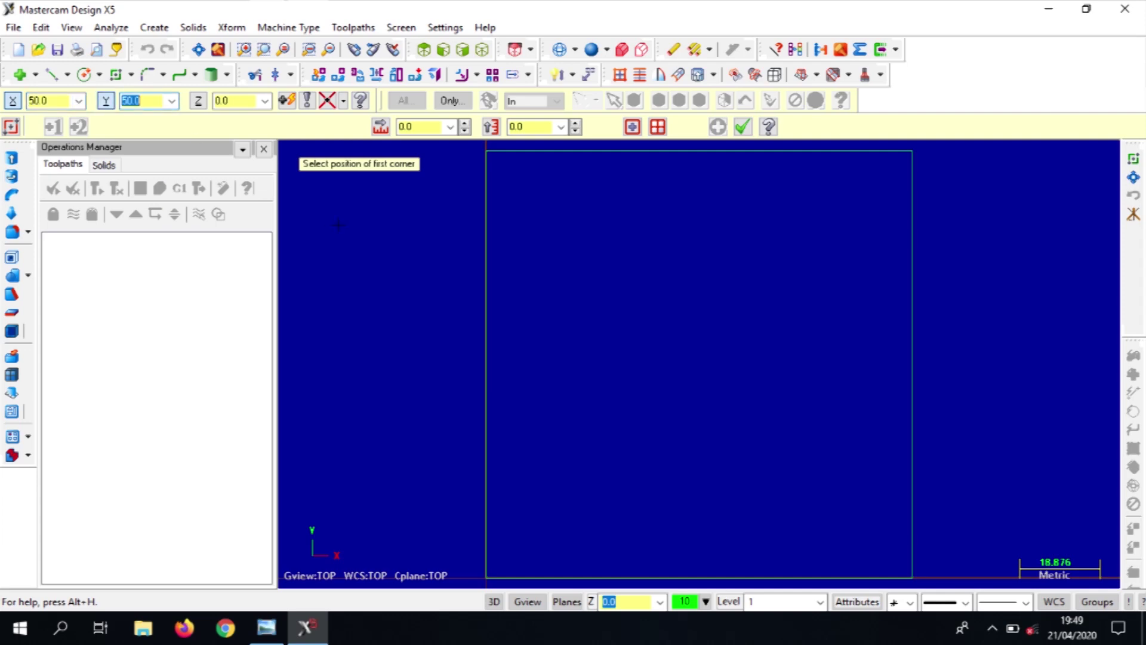
pyautogui.press('Tab')
pyautogui.click(666, 361)
pyautogui.click(666, 361)
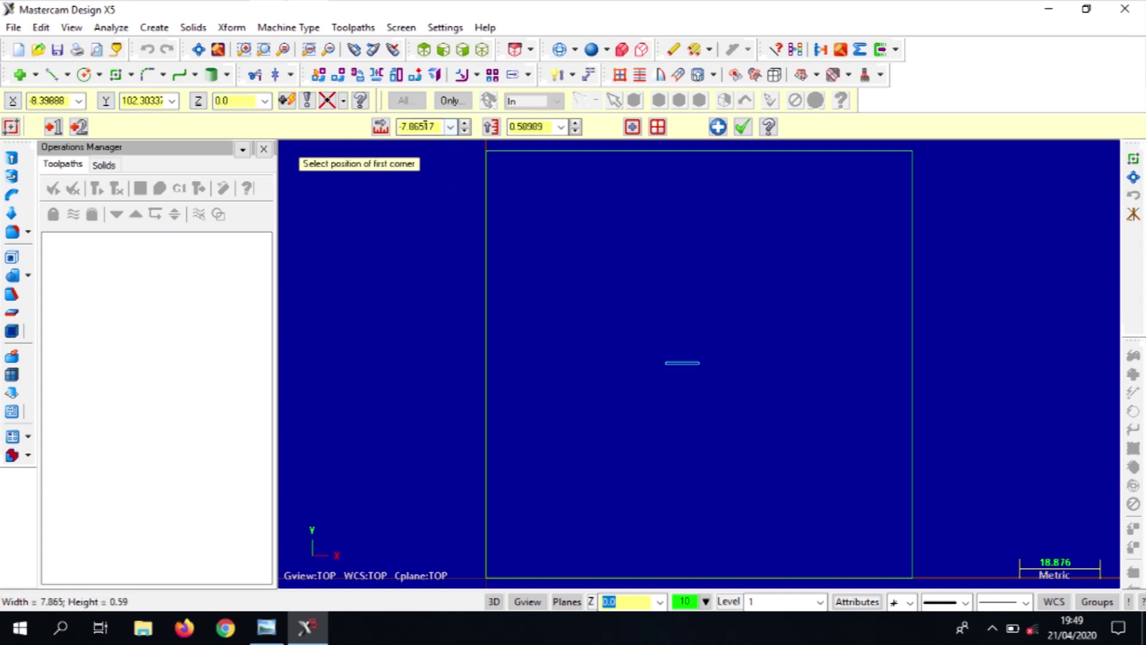
# Step: Set the second rectangle's width and height to 80 mm and anchor it to its center
pyautogui.click(425, 126)
pyautogui.write('80')
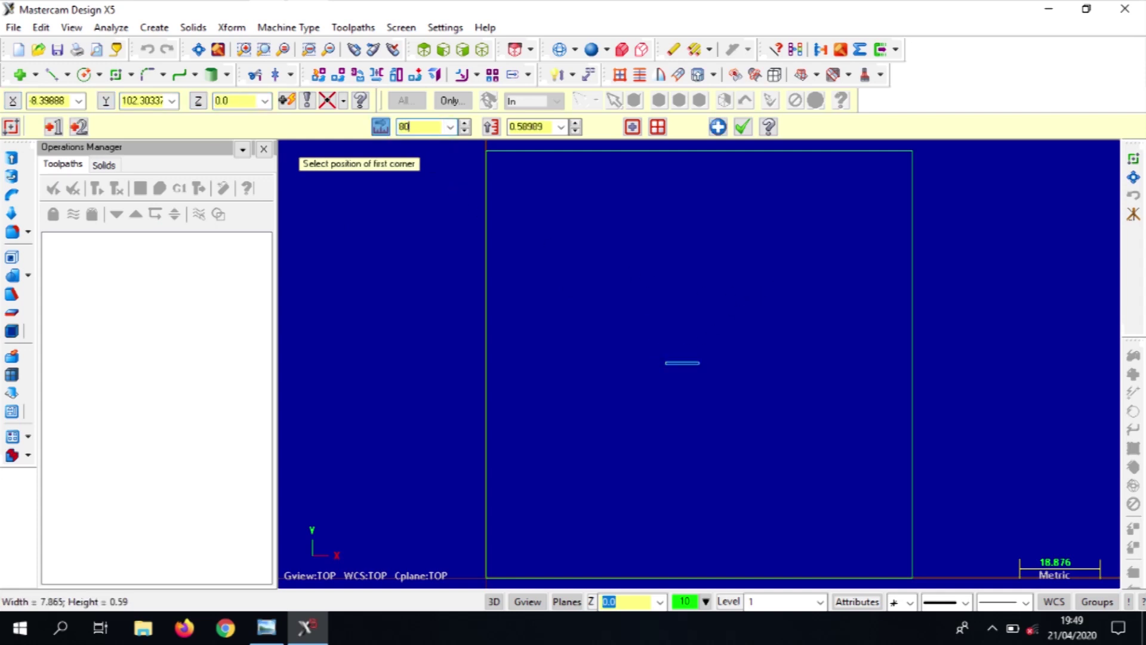
pyautogui.press('Tab')
pyautogui.write('8')
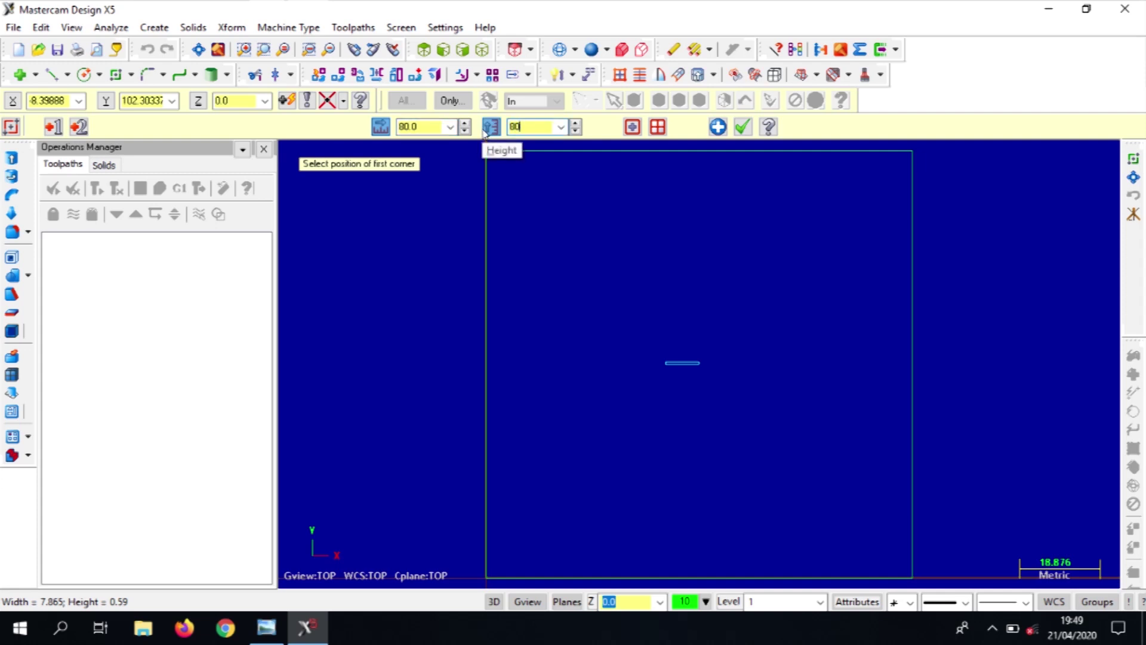
pyautogui.press('Return')
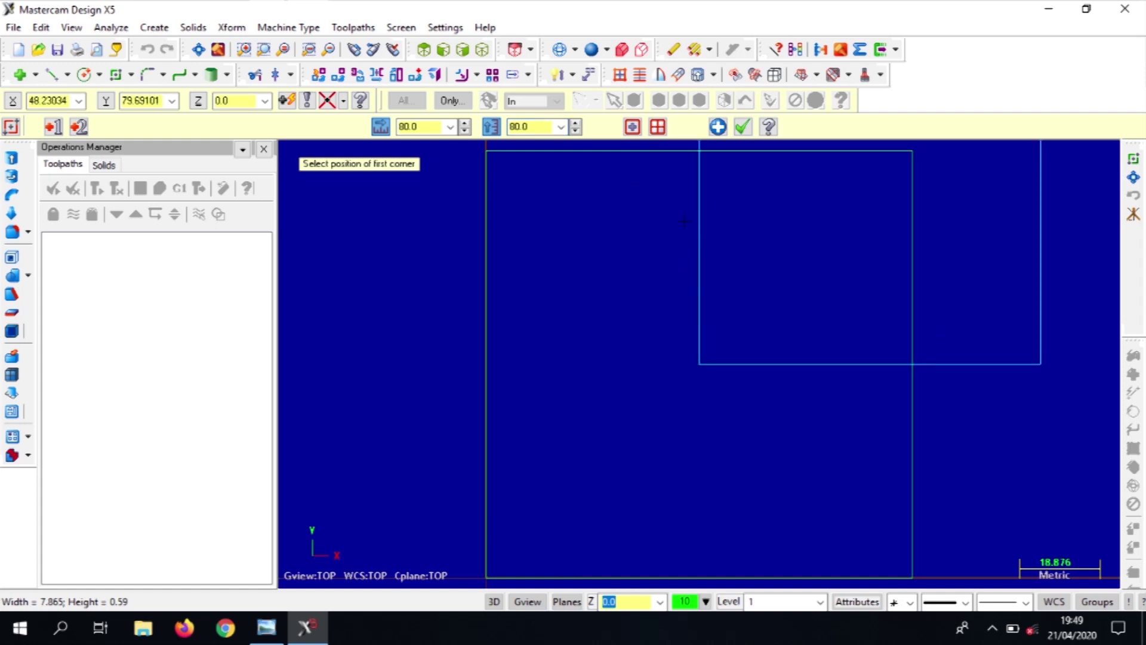
pyautogui.click(633, 126)
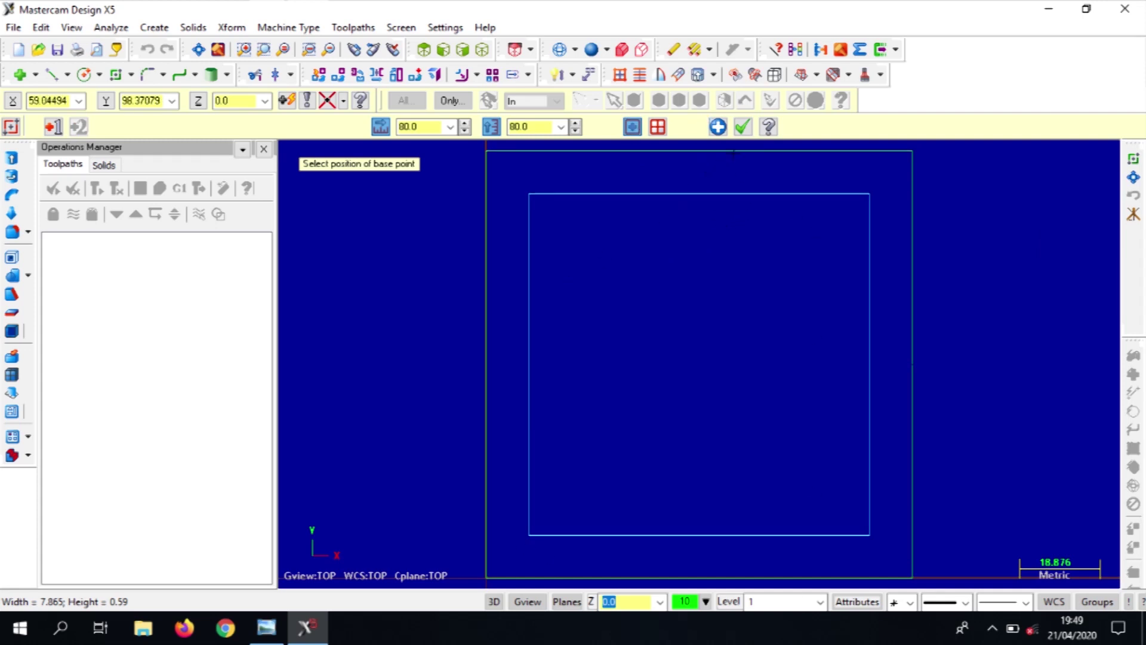
pyautogui.click(743, 126)
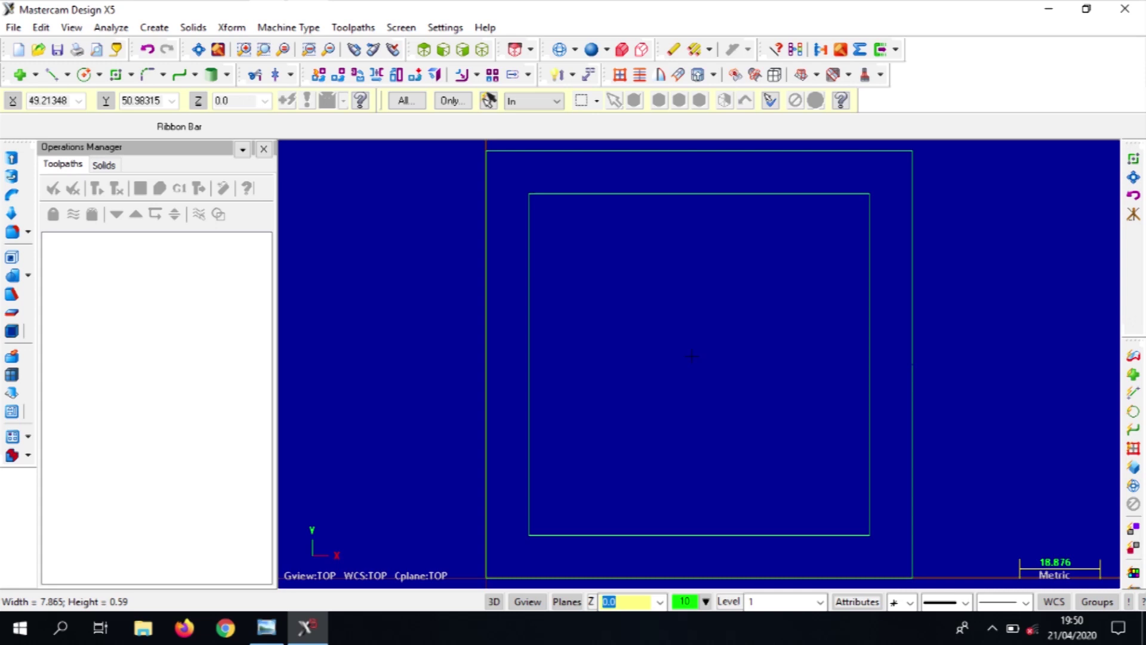
# Step: Draw a 65 mm diameter circle centered at X 50, Y 50
pyautogui.click(84, 75)
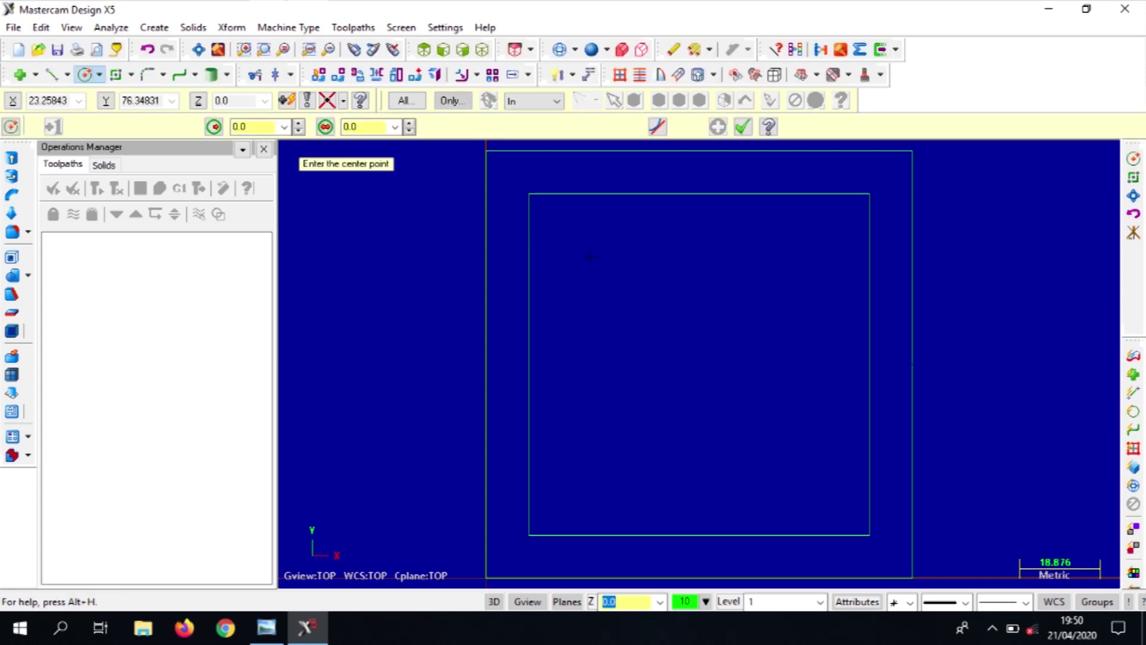
pyautogui.click(54, 99)
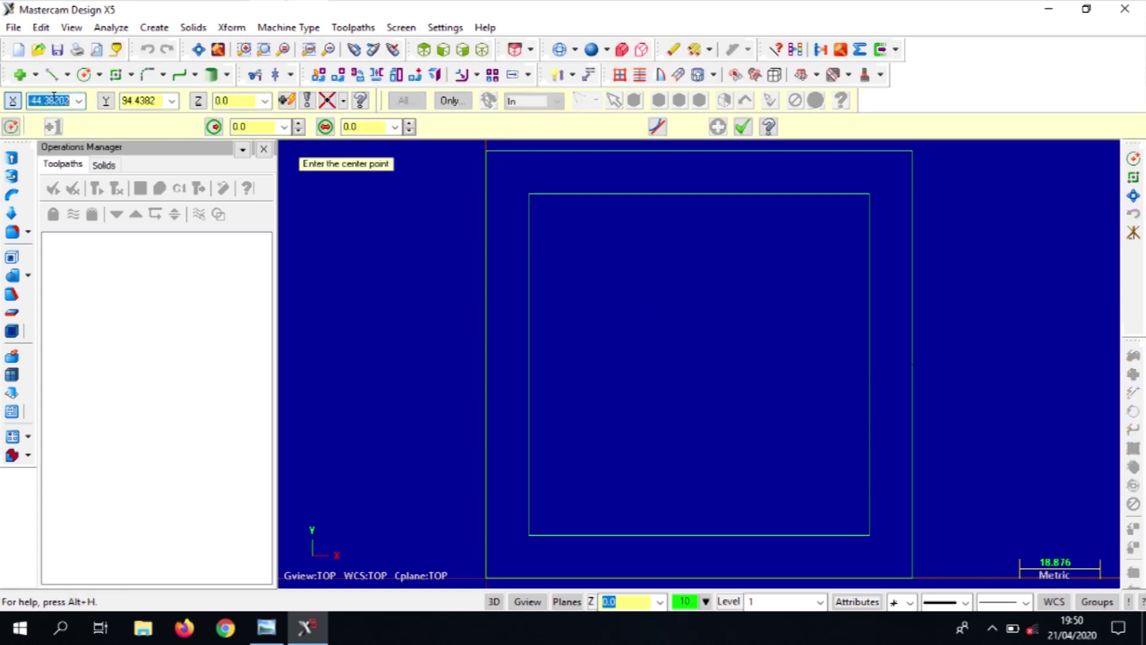
pyautogui.write('50')
pyautogui.press('Tab')
pyautogui.write('5')
pyautogui.press('Tab')
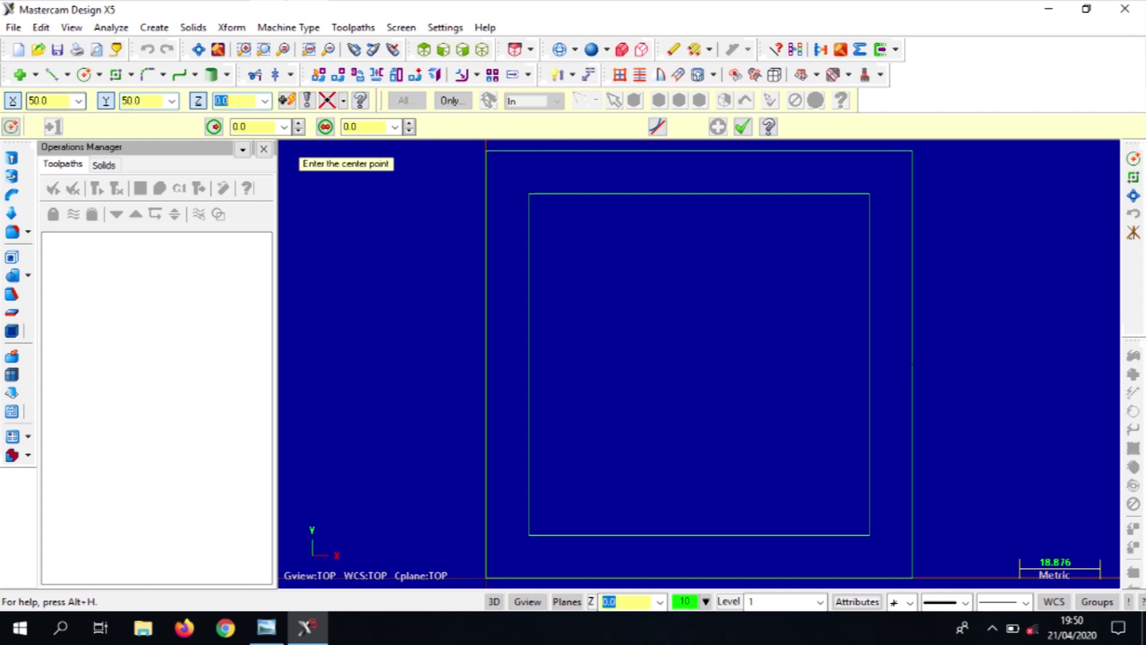
pyautogui.press('Return')
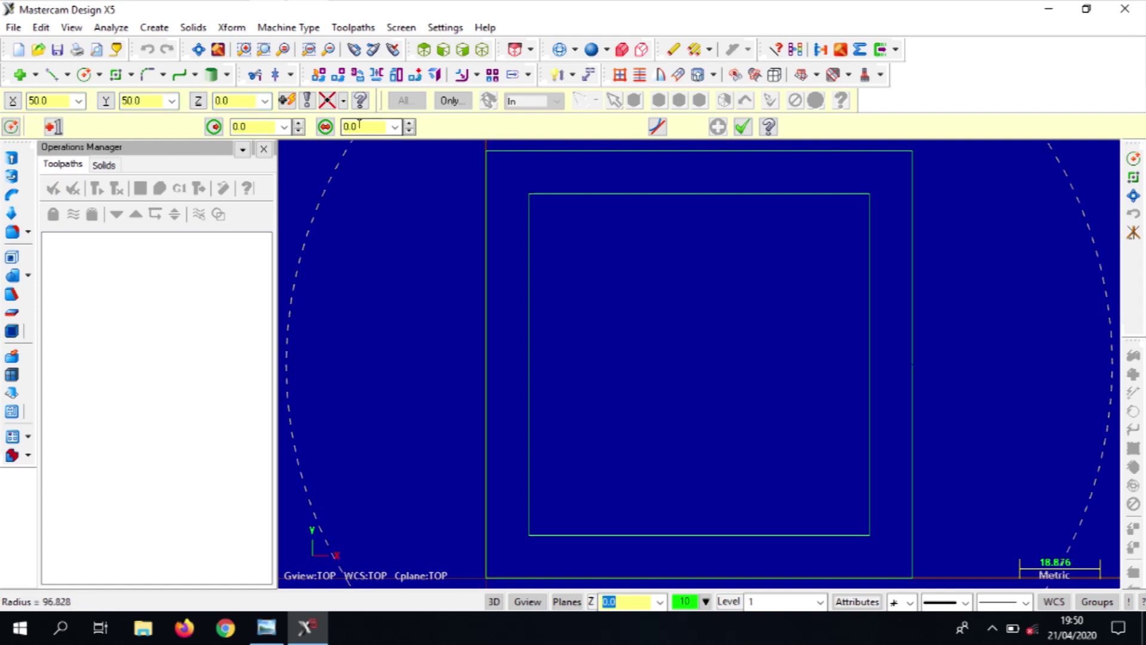
pyautogui.click(345, 124)
pyautogui.write('65')
pyautogui.press('Return')
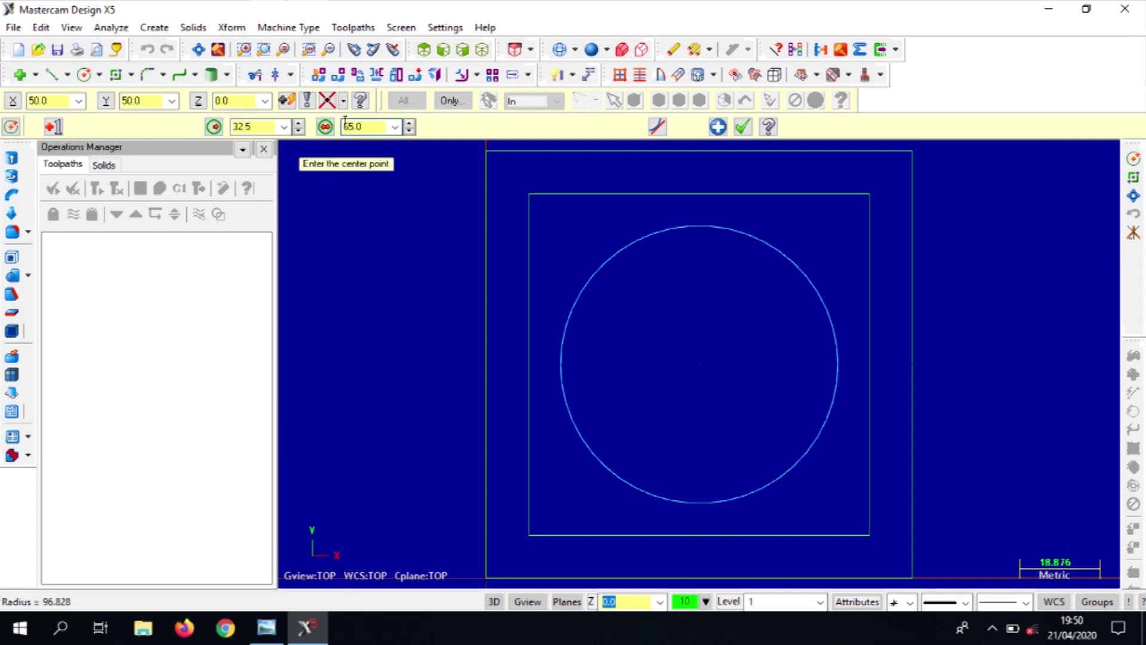
pyautogui.click(740, 126)
pyautogui.click(740, 126)
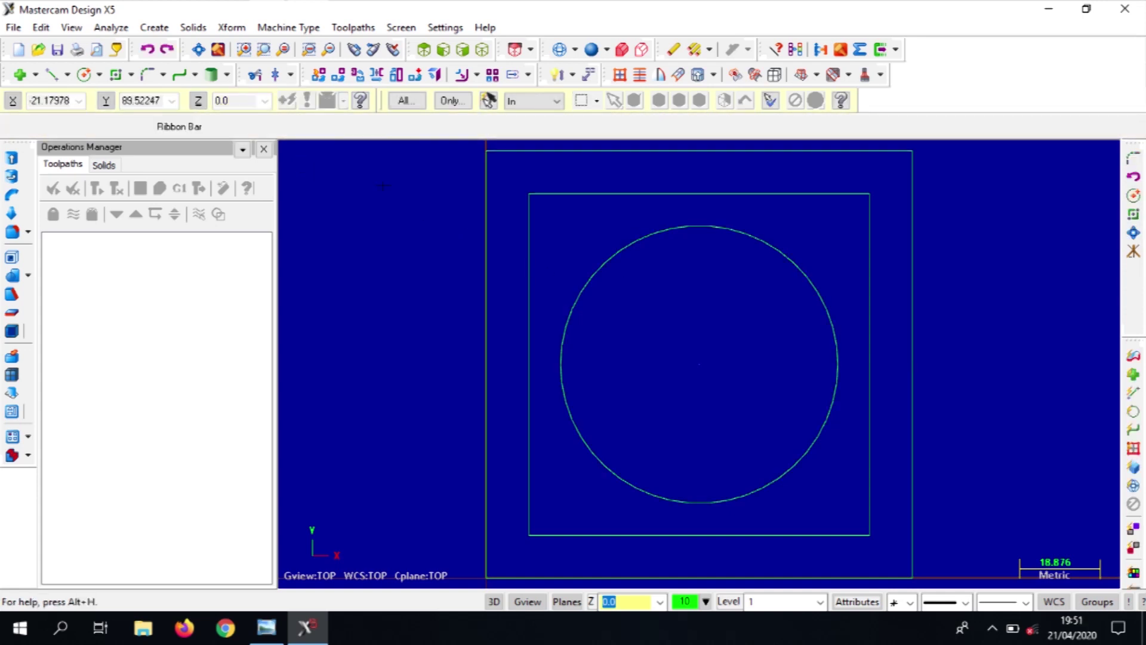
# Step: Fillet the two upper corners of the inner square with a 10 mm radius
pyautogui.click(147, 76)
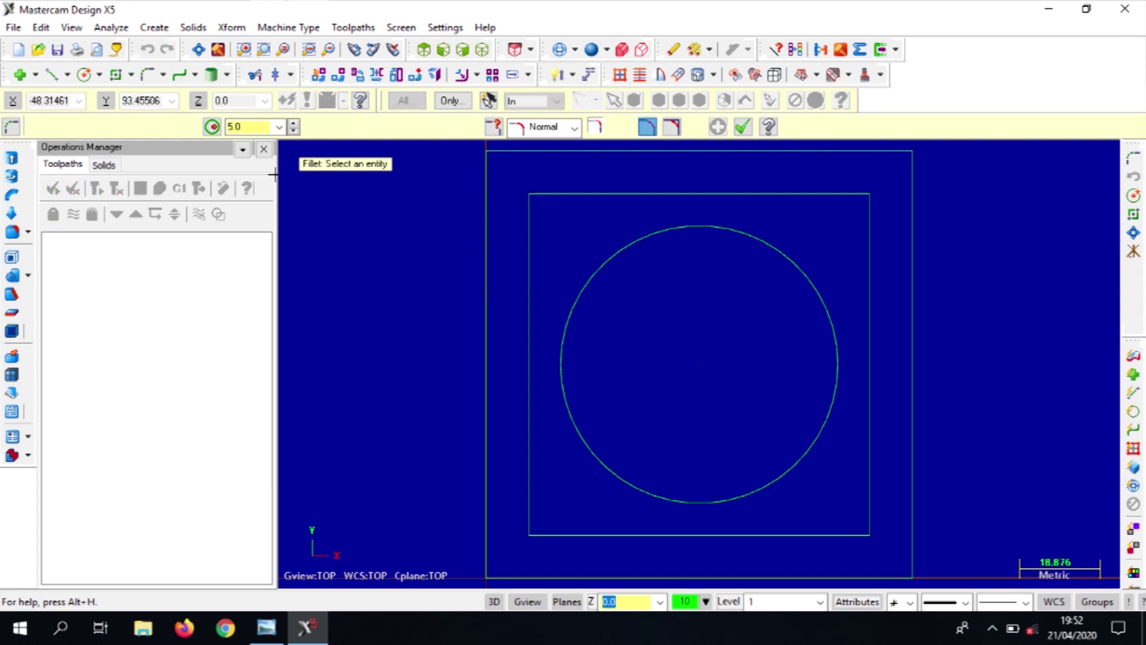
pyautogui.write('10')
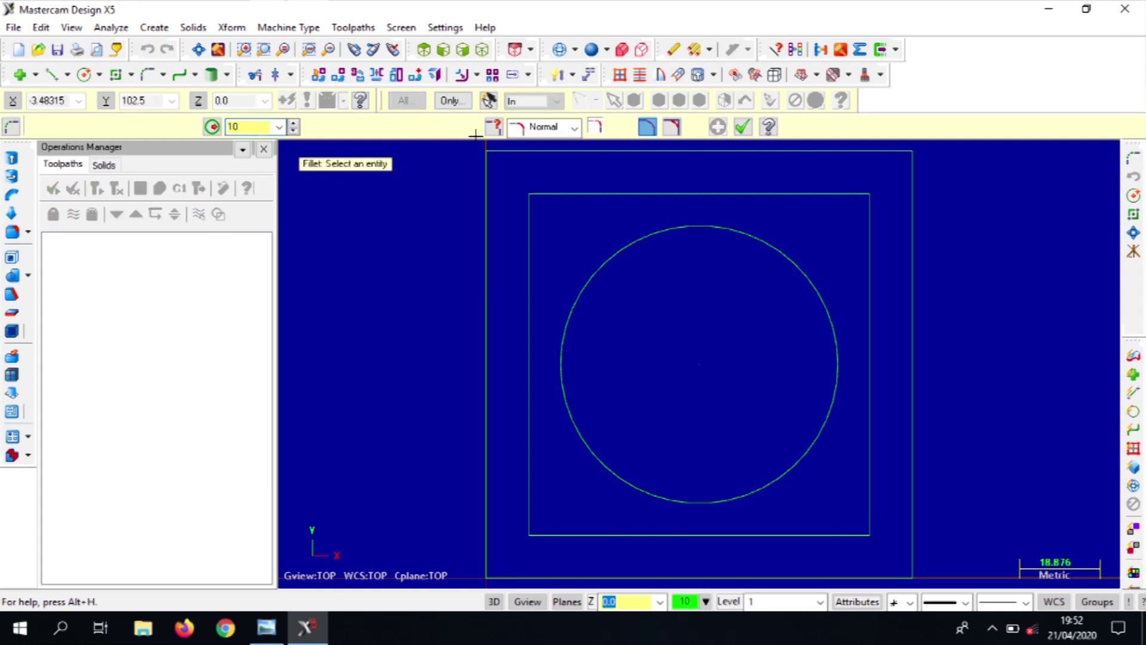
pyautogui.click(554, 193)
pyautogui.click(530, 274)
pyautogui.click(823, 193)
pyautogui.click(869, 230)
pyautogui.click(751, 128)
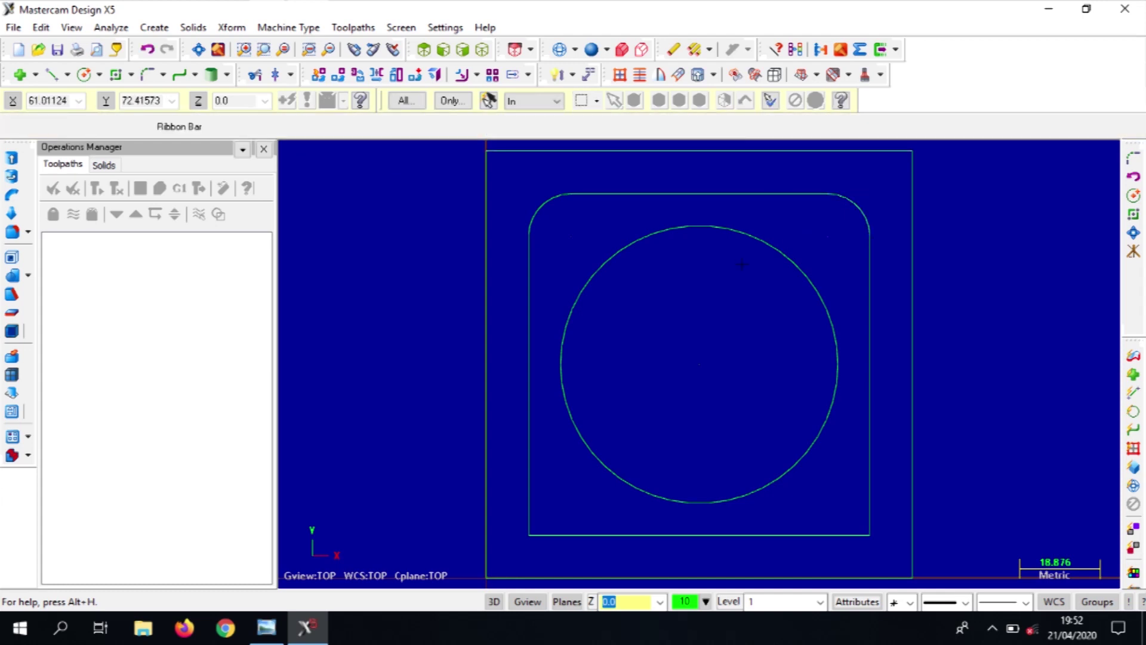
# Step: Chamfer the two lower corners of the inner square using the 1 Distance method with a 10 mm distance
pyautogui.click(163, 76)
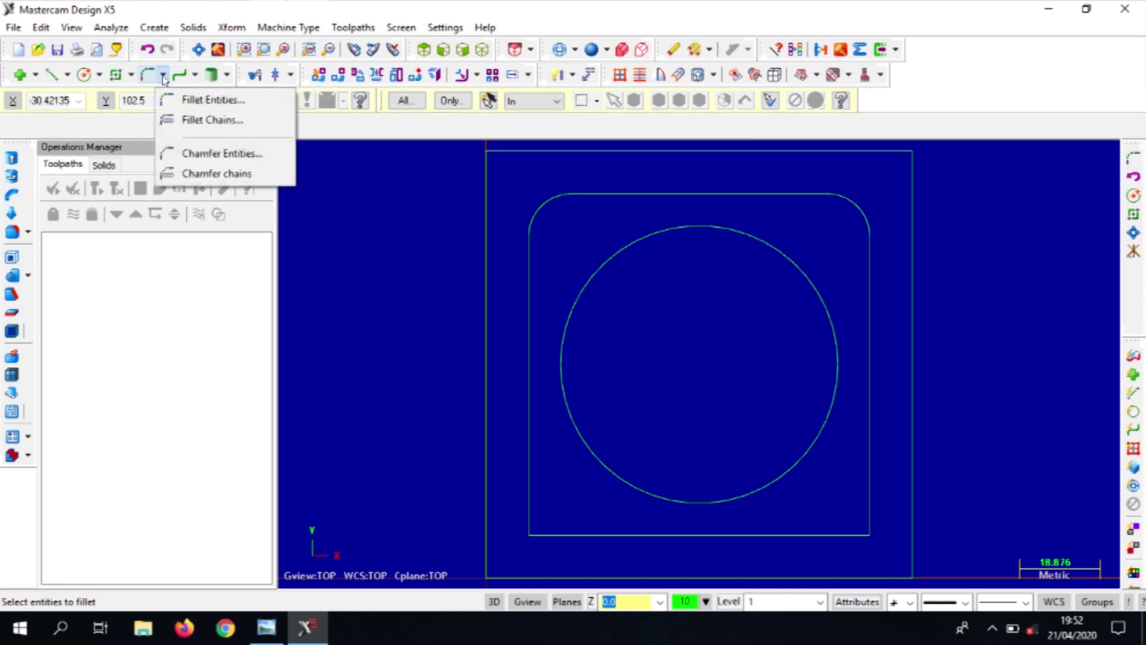
pyautogui.click(218, 156)
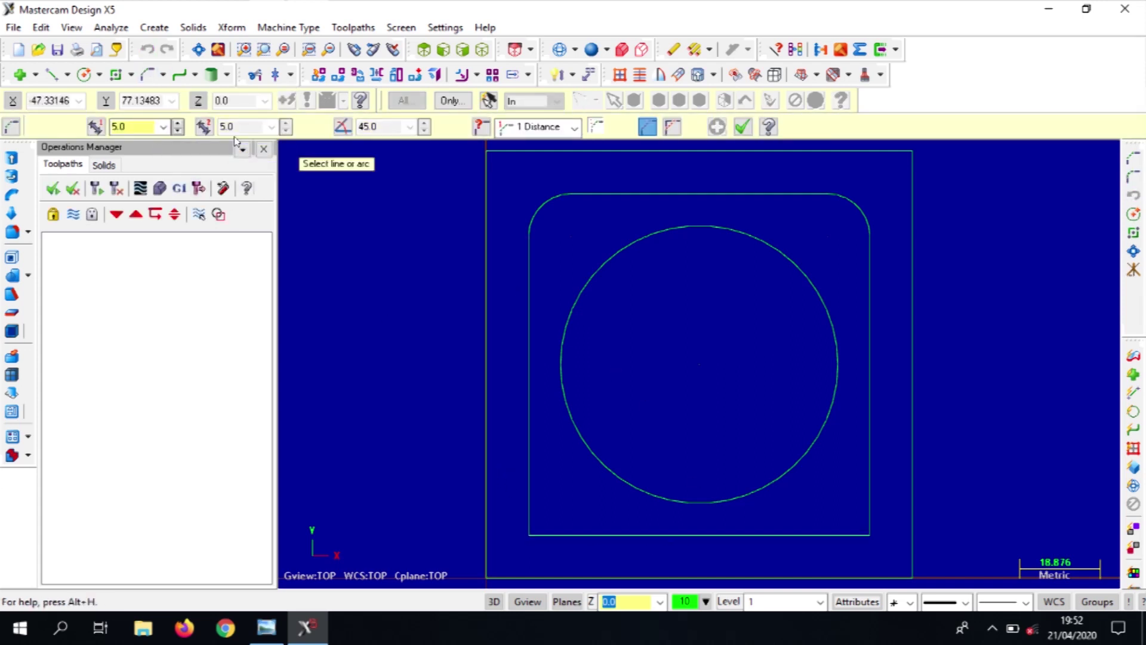
pyautogui.click(150, 123)
pyautogui.write('1')
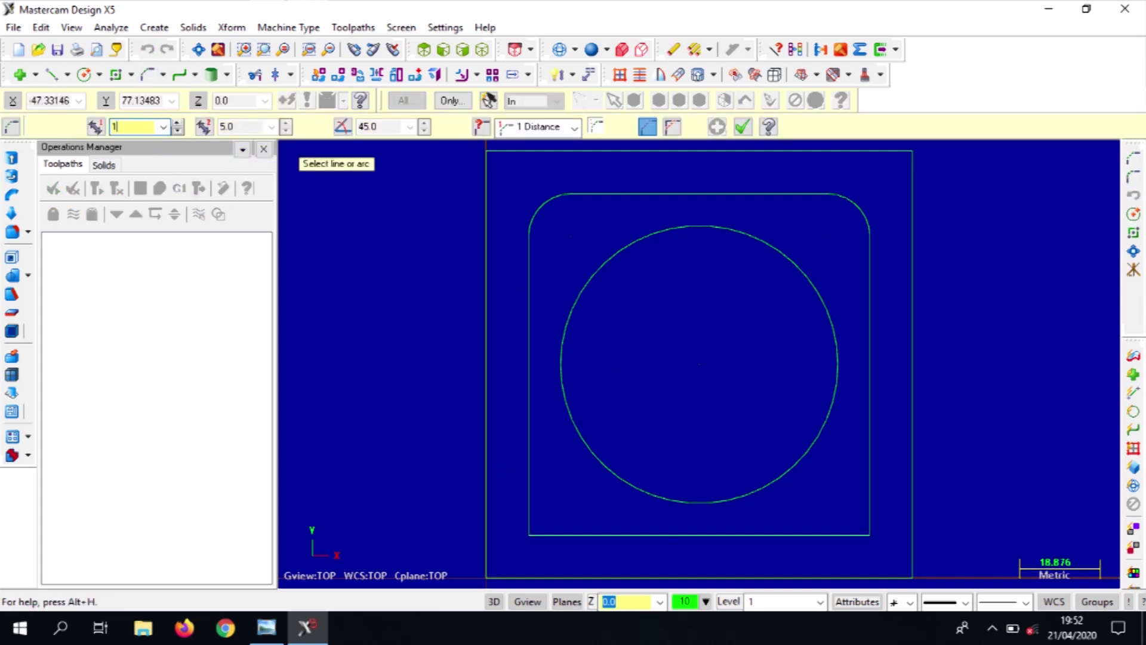
pyautogui.write('0')
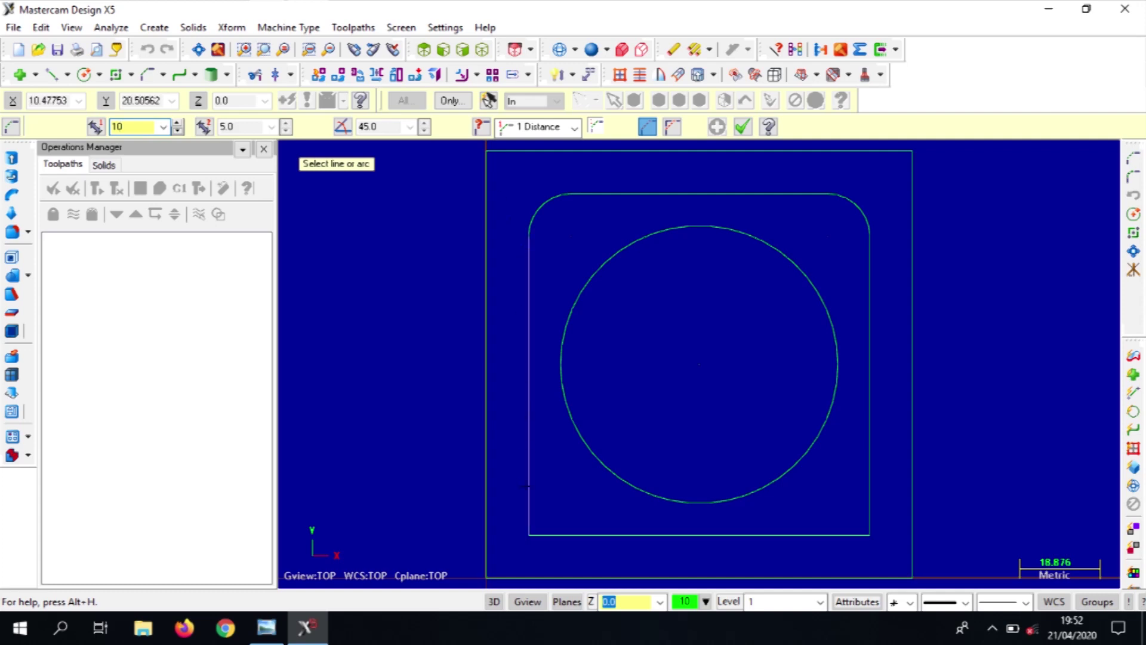
pyautogui.click(537, 491)
pyautogui.click(547, 526)
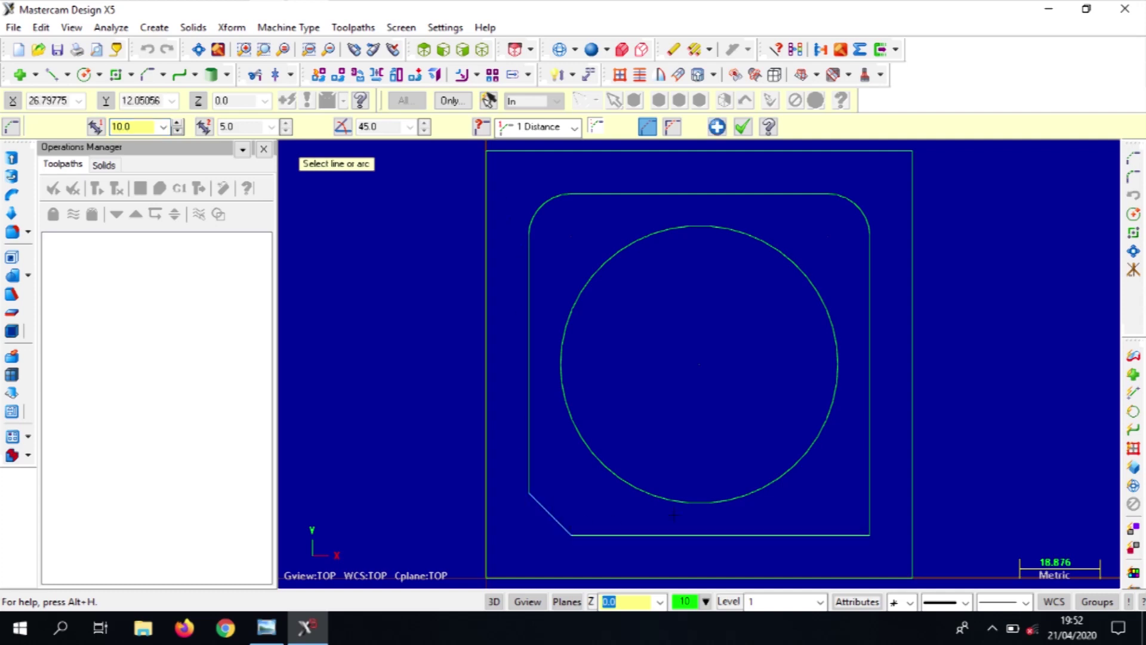
pyautogui.click(809, 533)
pyautogui.click(867, 497)
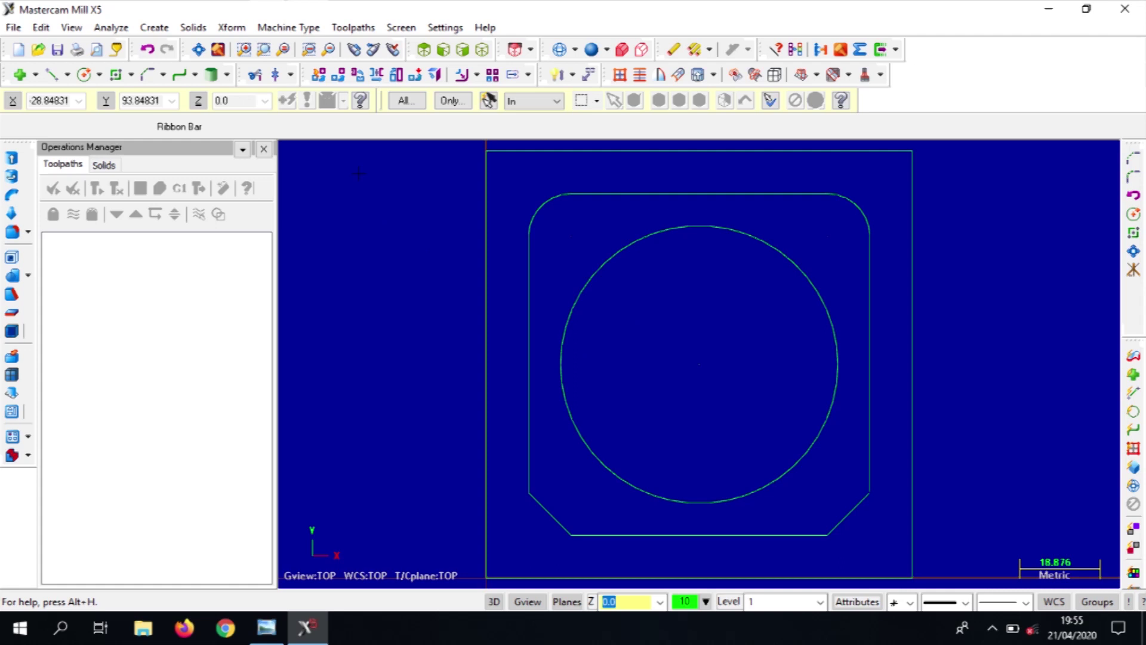
# Step: Set the machine type to the default mill
pyautogui.click(290, 29)
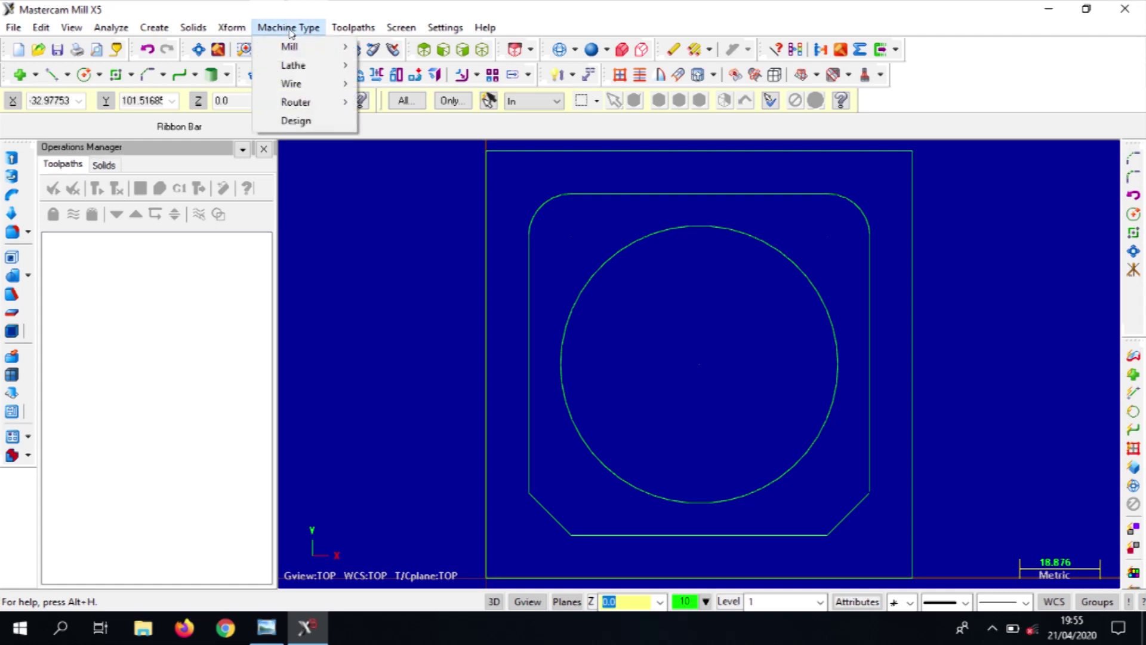
pyautogui.moveTo(307, 51)
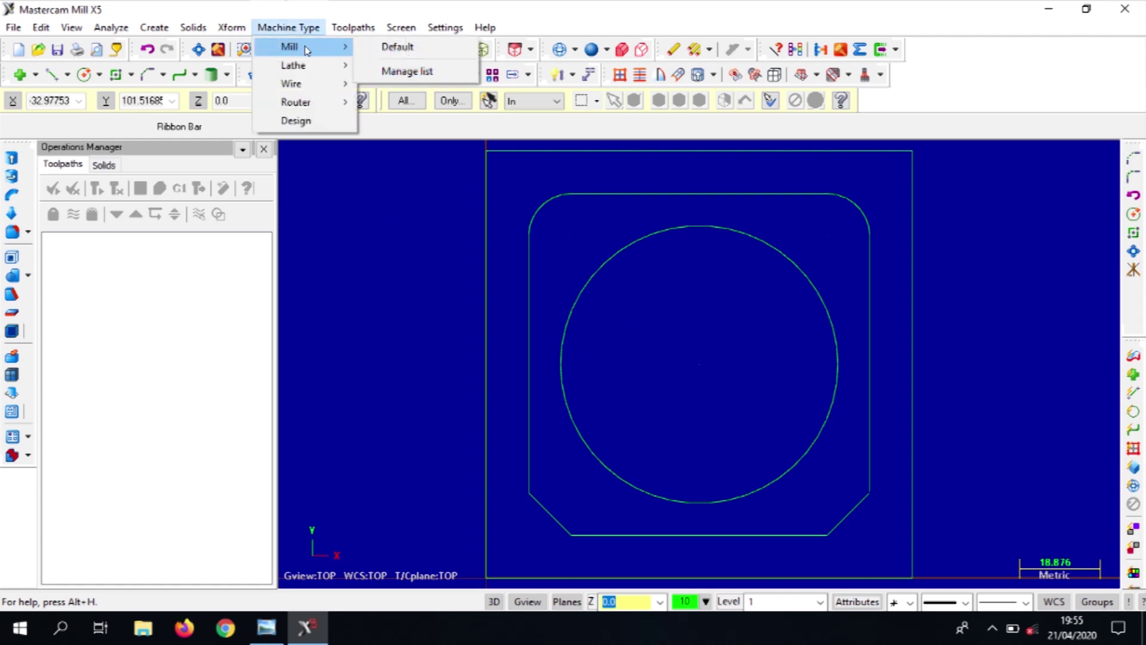
pyautogui.click(390, 47)
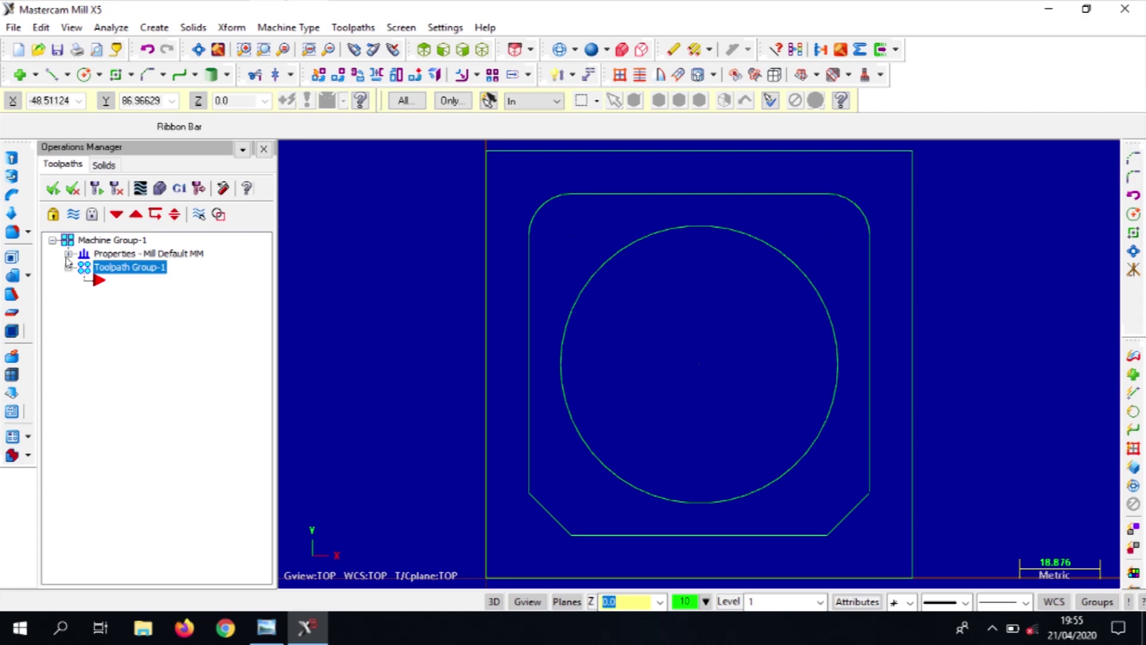
# Step: In the machine group's stock setup, set the stock origin to X 50 and Y 50
pyautogui.click(69, 253)
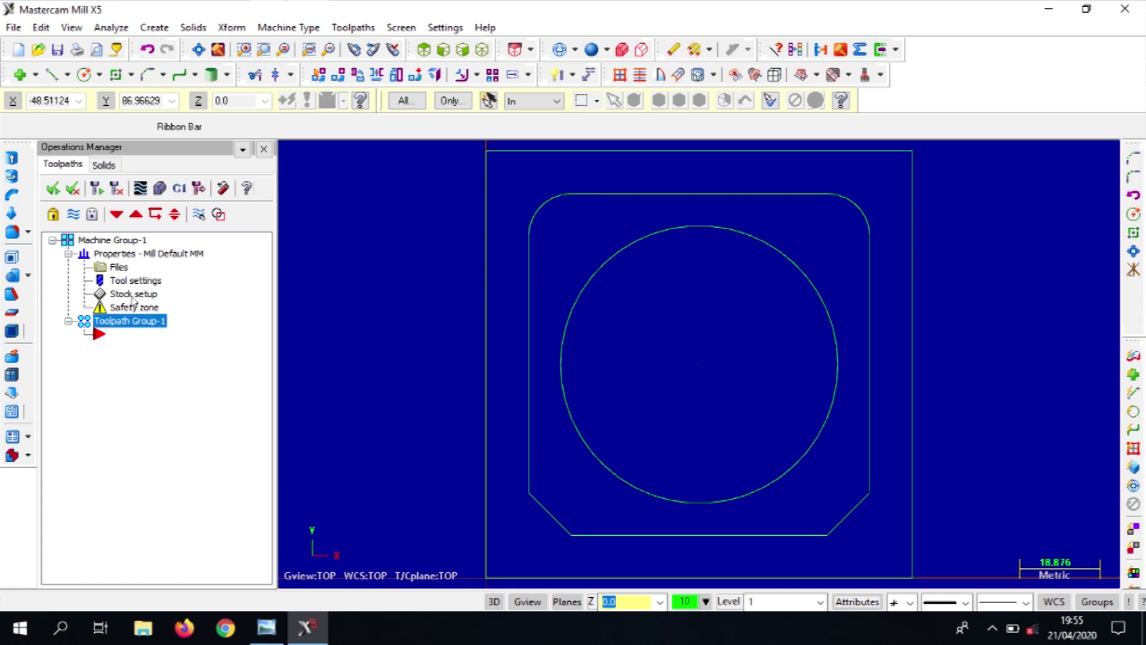
pyautogui.click(132, 294)
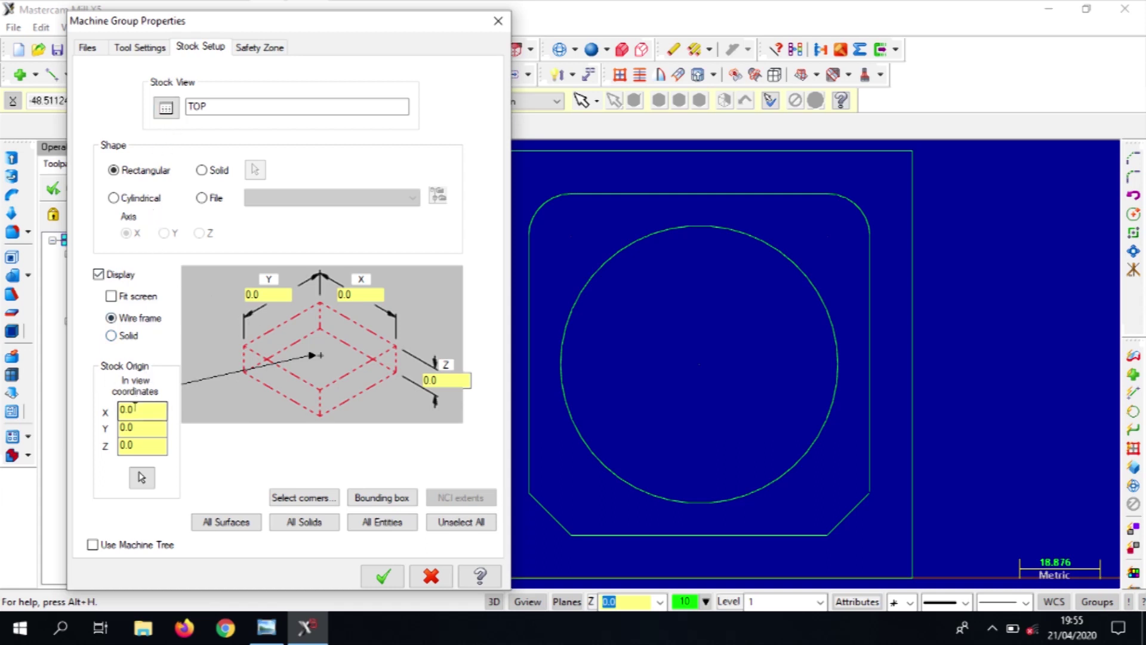
pyautogui.moveTo(135, 407); pyautogui.dragTo(117, 408)
pyautogui.write('50')
pyautogui.press('Tab')
pyautogui.write('50')
pyautogui.press('Tab')
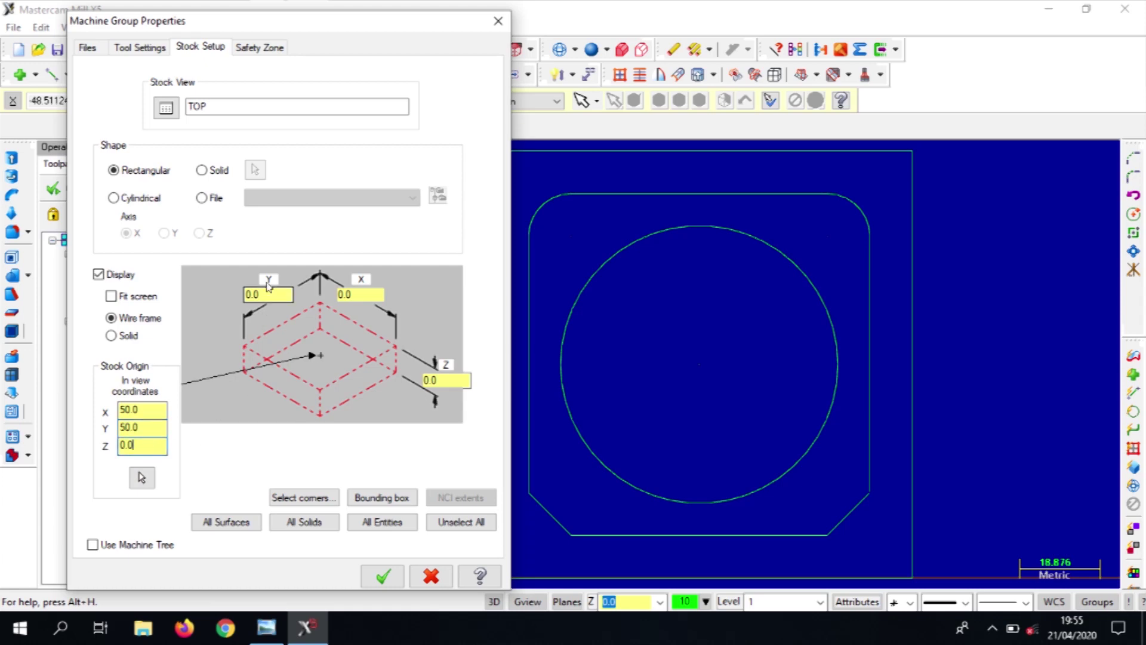
# Step: Set the rectangular stock size to Y 100, X 100 and Z 30 mm and accept the stock setup
pyautogui.moveTo(280, 295); pyautogui.dragTo(242, 294)
pyautogui.write('1')
pyautogui.press('Tab')
pyautogui.write('1')
pyautogui.press('Tab')
pyautogui.write('3')
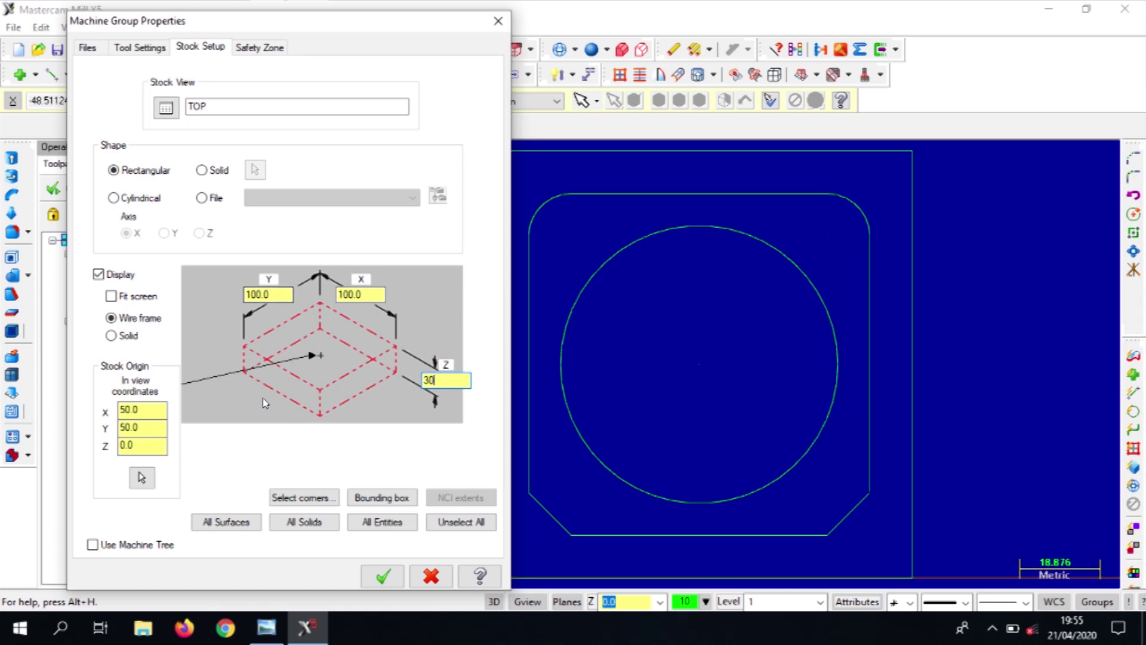
pyautogui.click(381, 576)
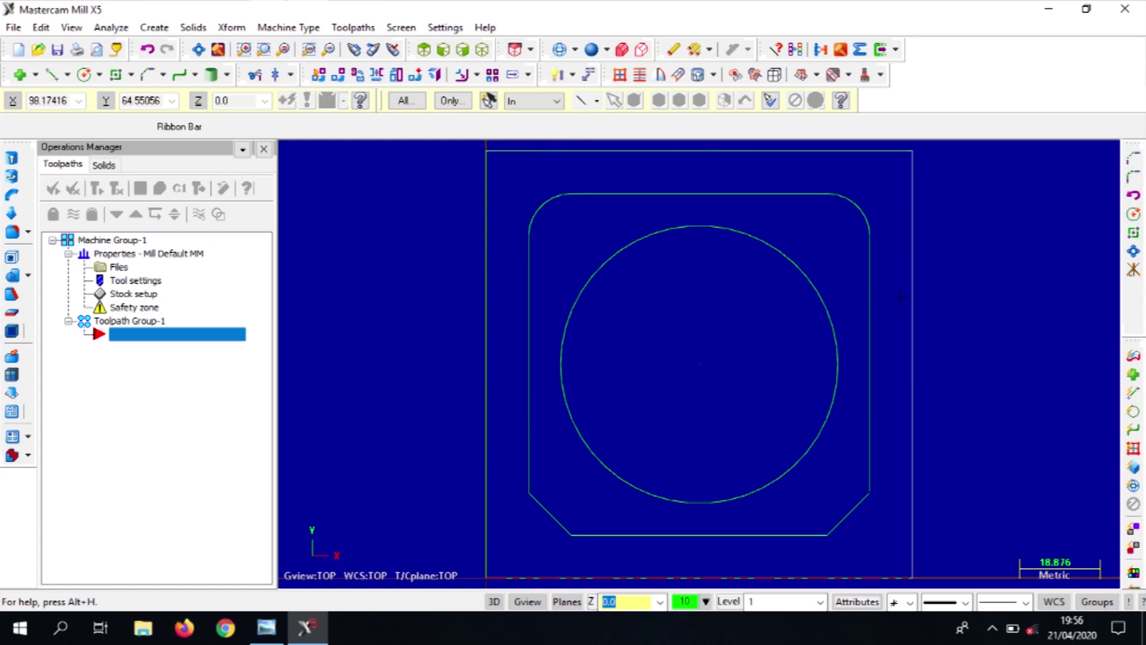
# Step: Create a contour toolpath with the proposed NC name, chaining the whole inner filleted and chamfered square clockwise from its left edge
pyautogui.click(482, 50)
pyautogui.hotkey('alt', '1')
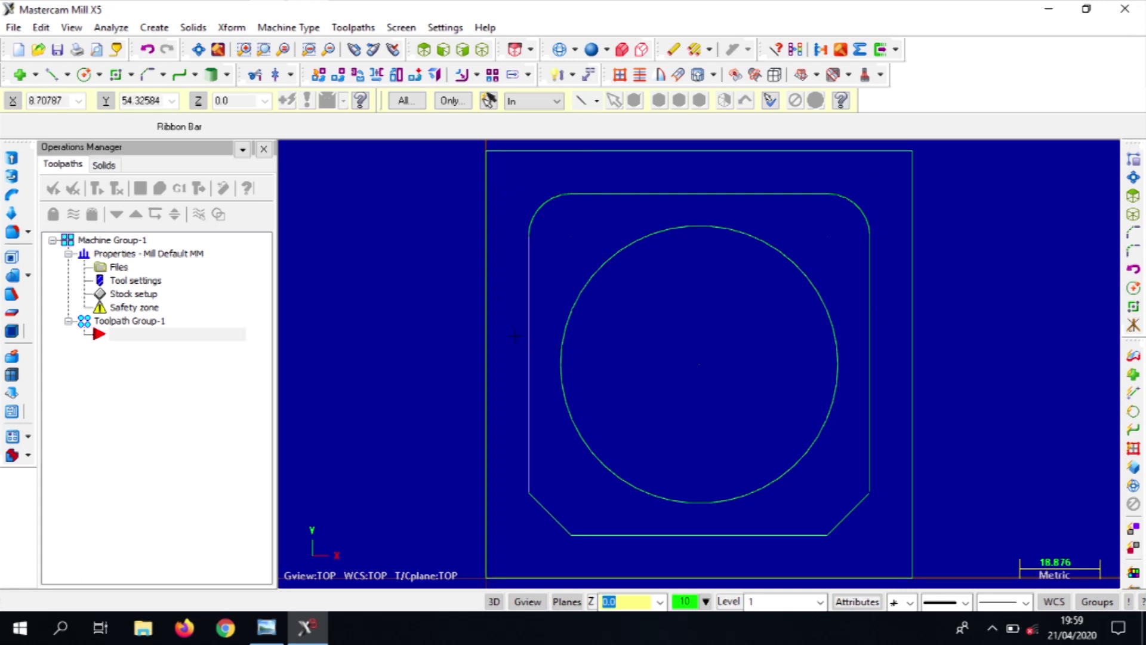
pyautogui.click(354, 27)
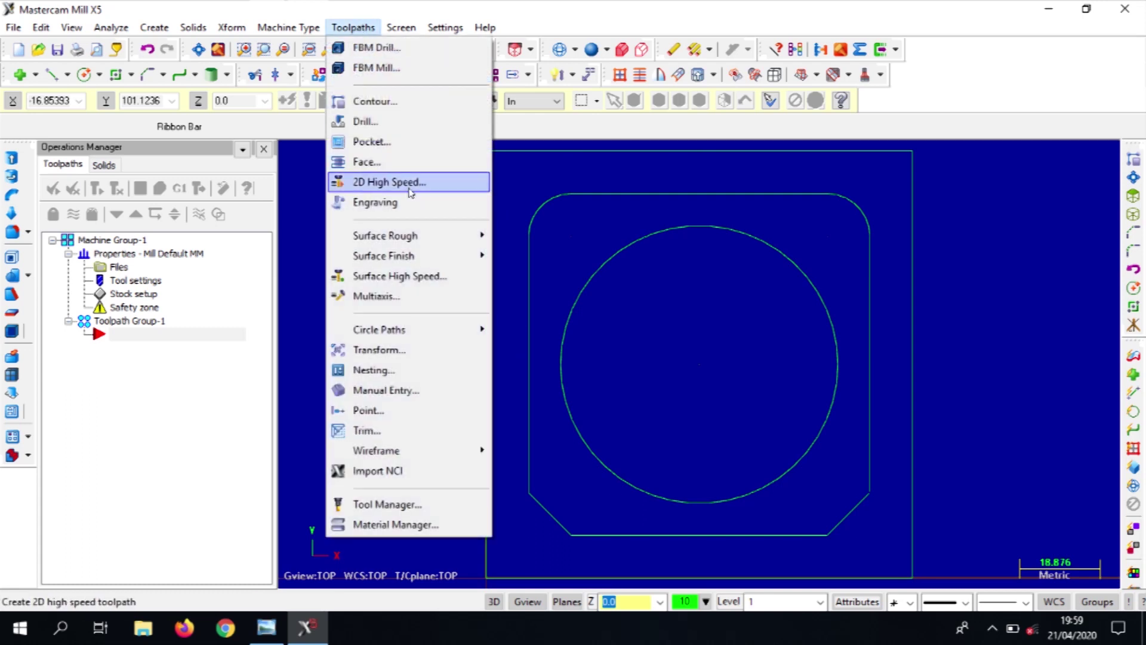
pyautogui.click(398, 105)
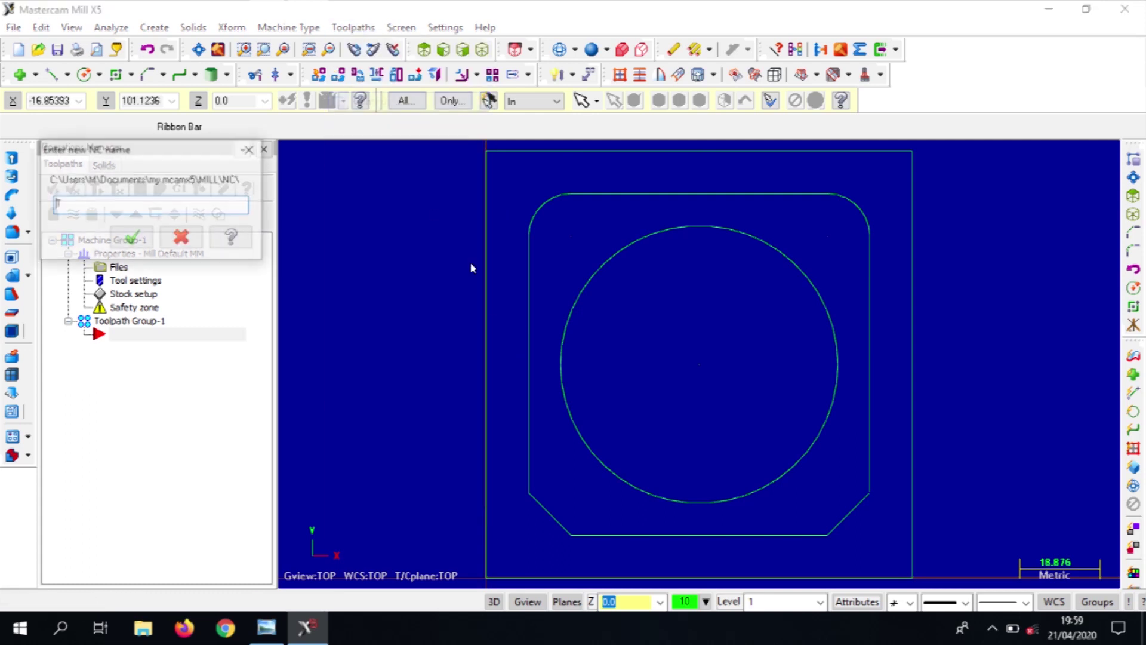
pyautogui.click(144, 240)
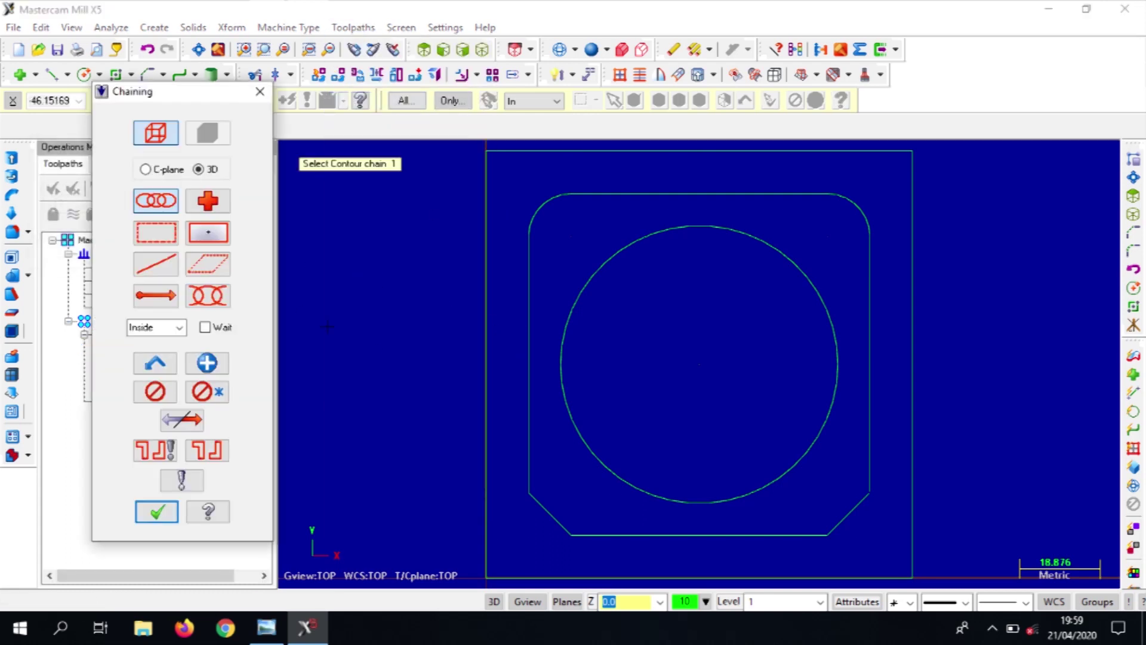
pyautogui.click(208, 301)
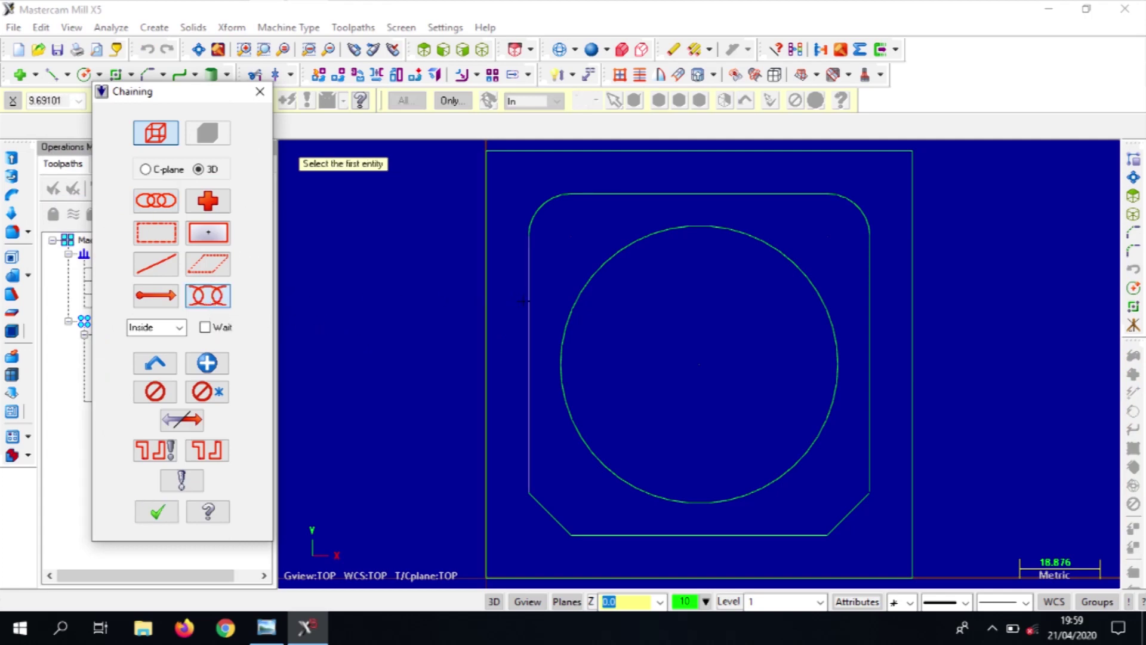
pyautogui.click(526, 434)
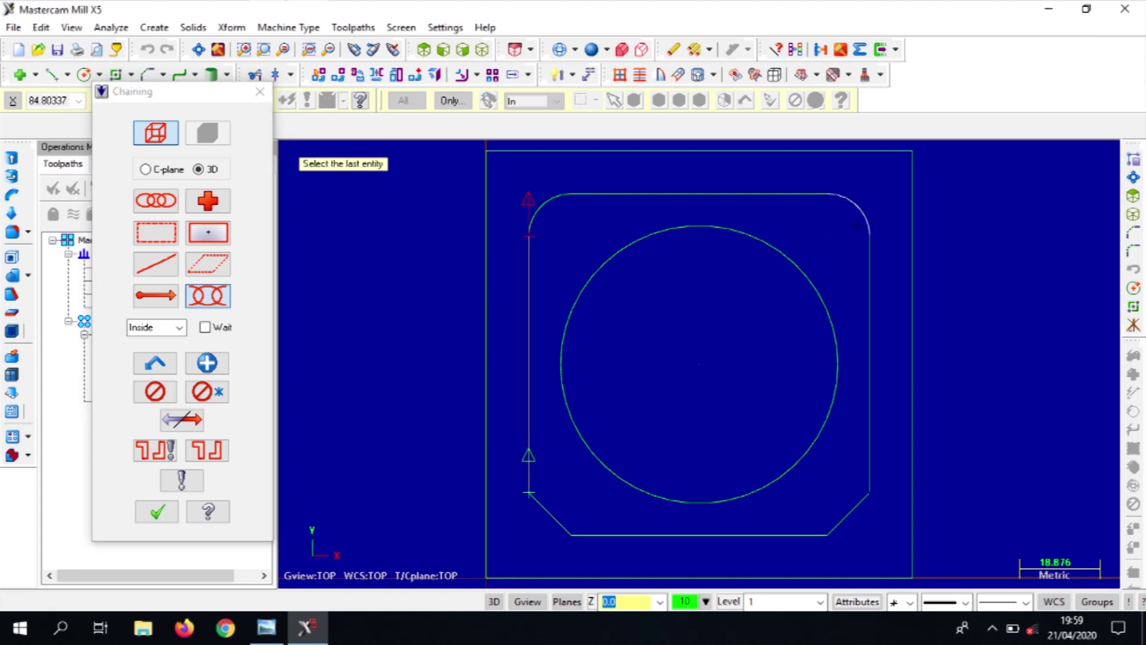
pyautogui.click(549, 518)
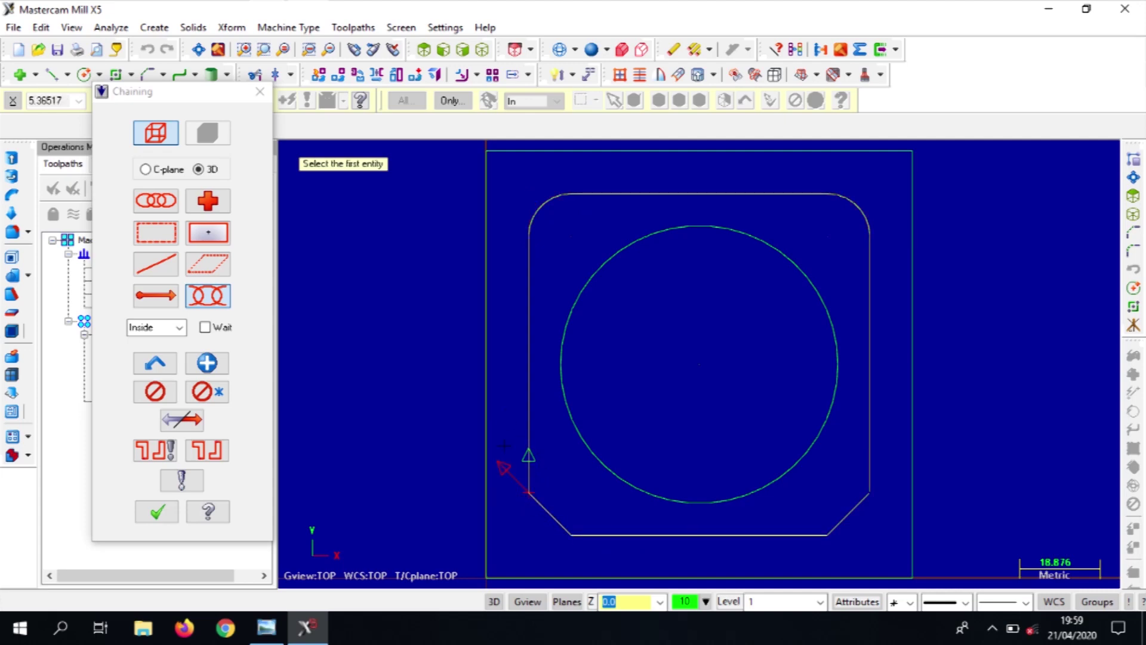
pyautogui.click(164, 512)
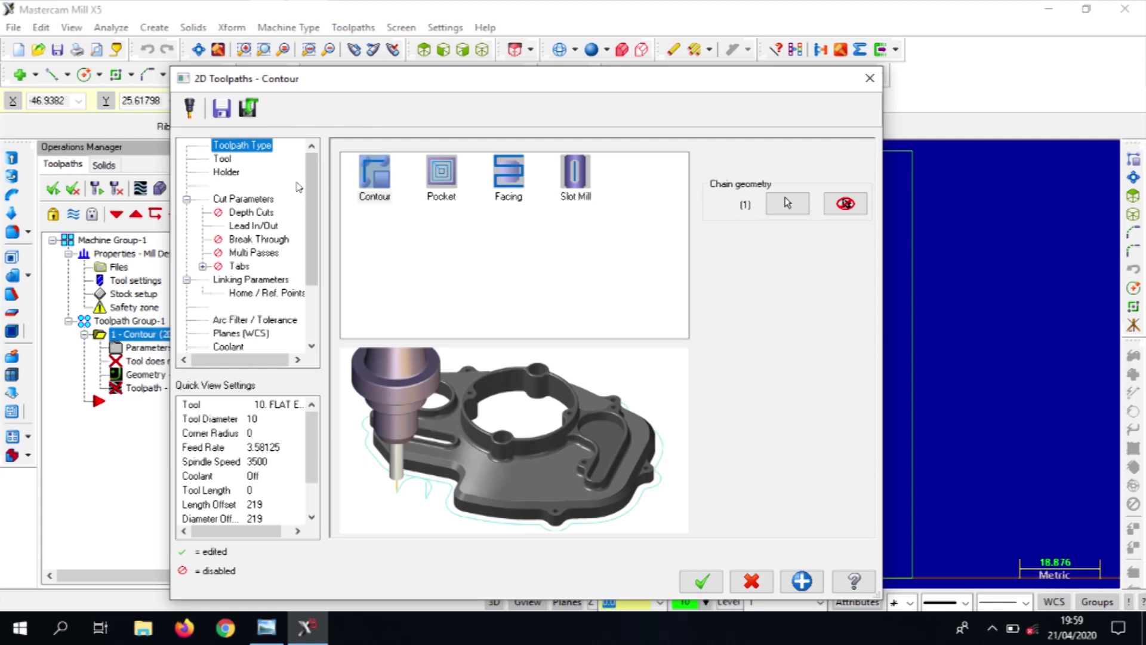
# Step: Assign the 20 mm flat endmill from the MILL_MM tool library to the contour toolpath
pyautogui.click(222, 159)
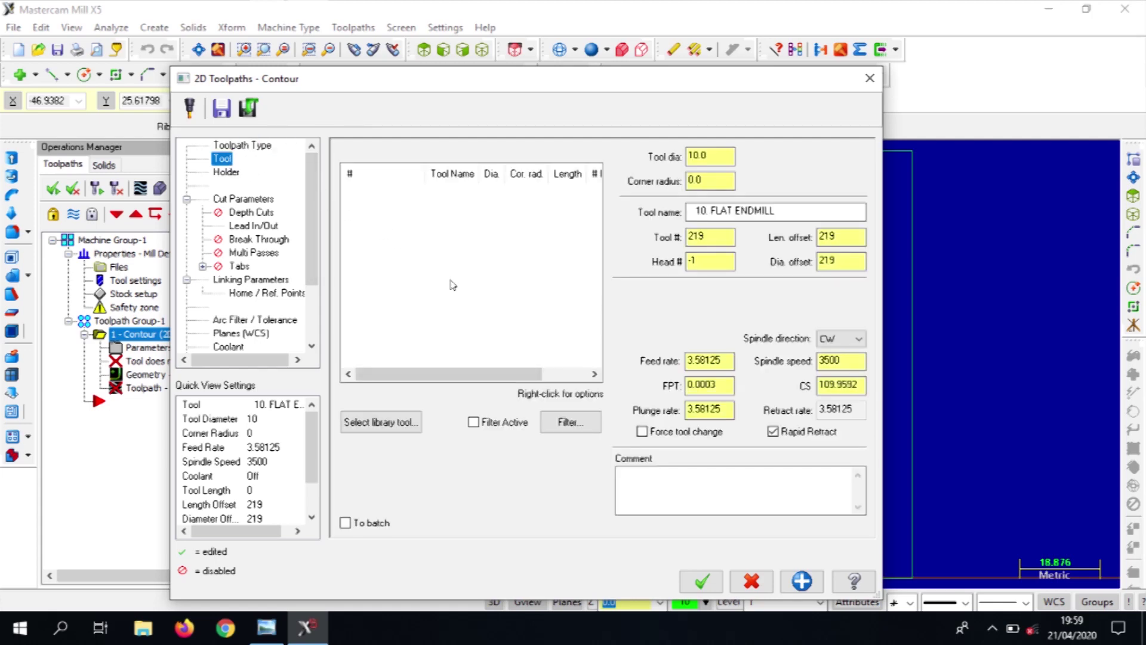
pyautogui.click(387, 424)
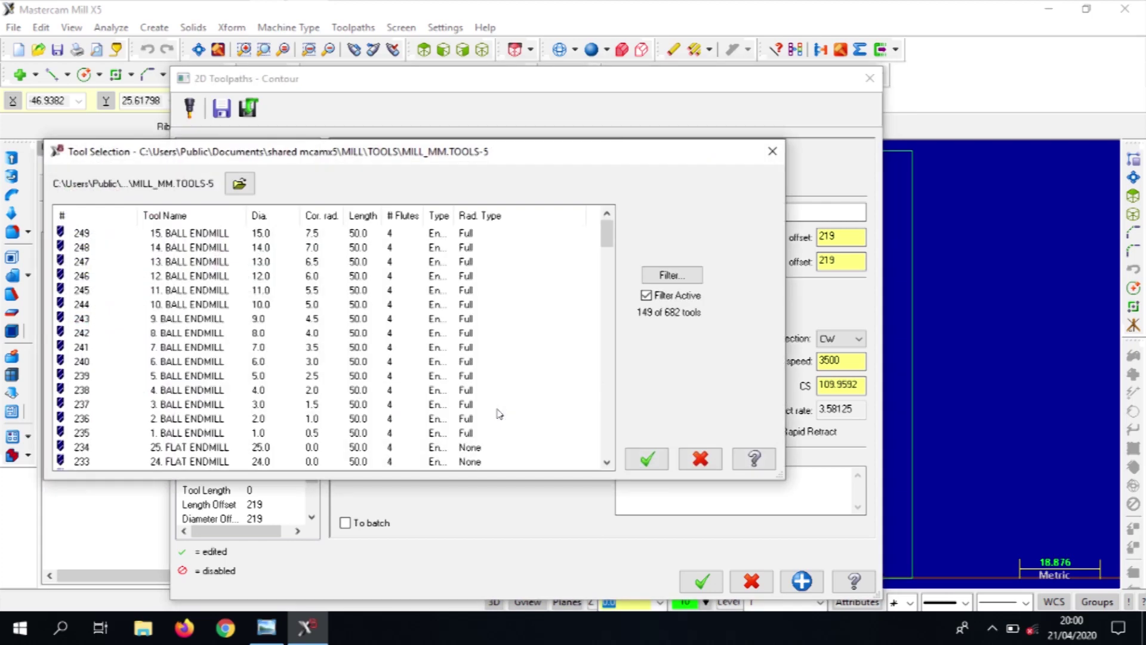
pyautogui.click(604, 231)
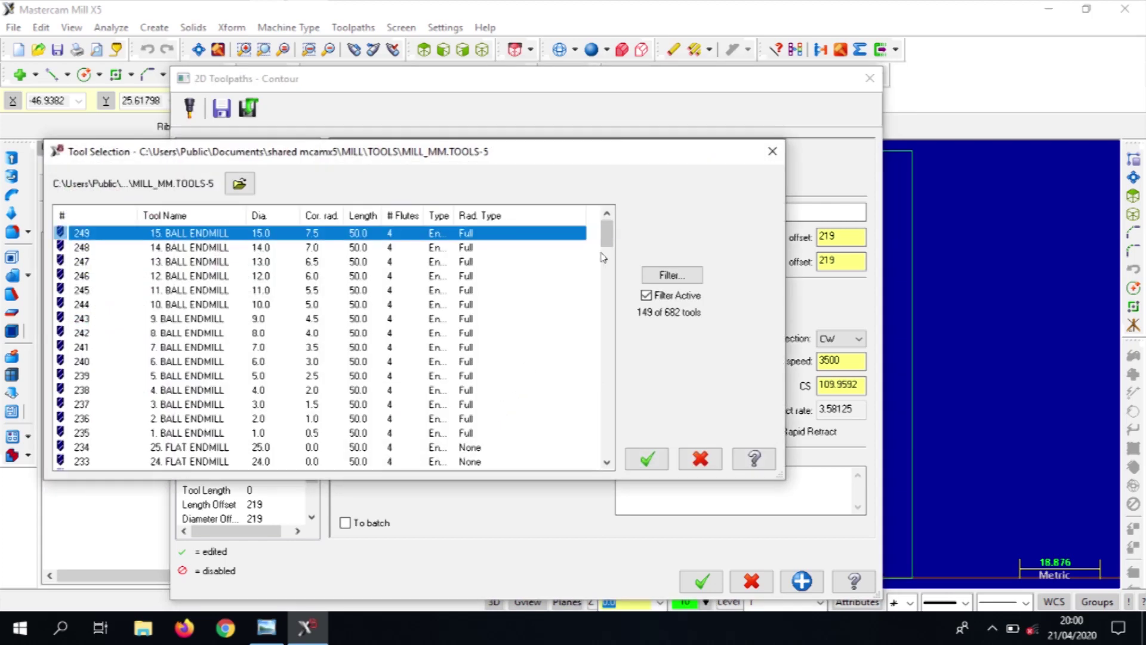
pyautogui.click(591, 261)
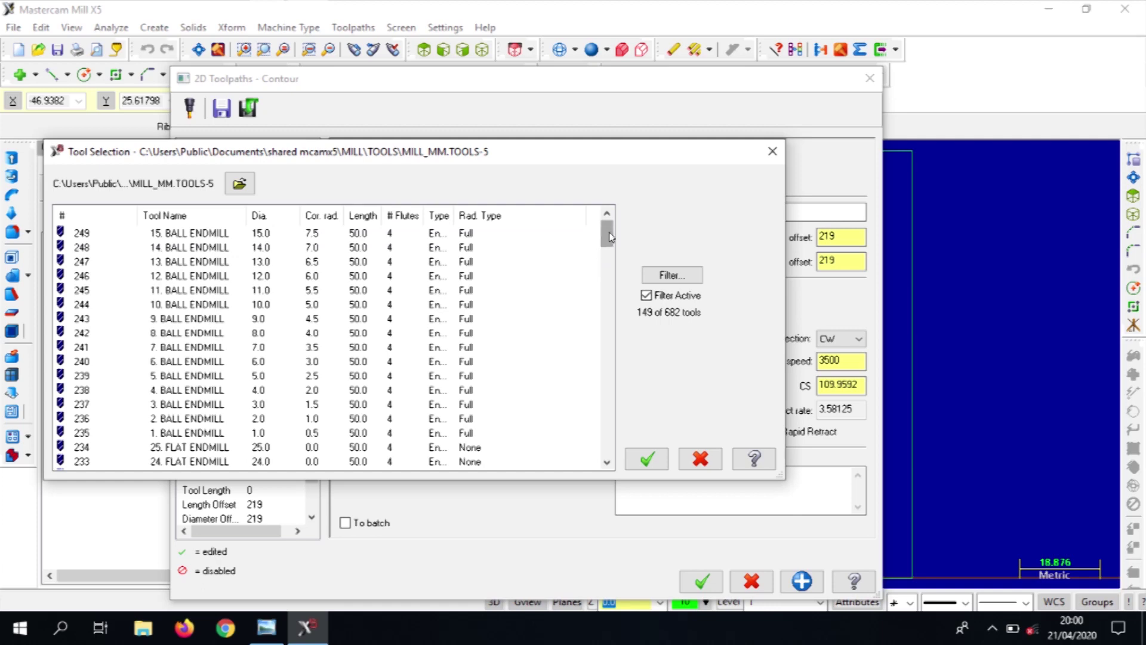
pyautogui.moveTo(608, 238); pyautogui.dragTo(608, 271)
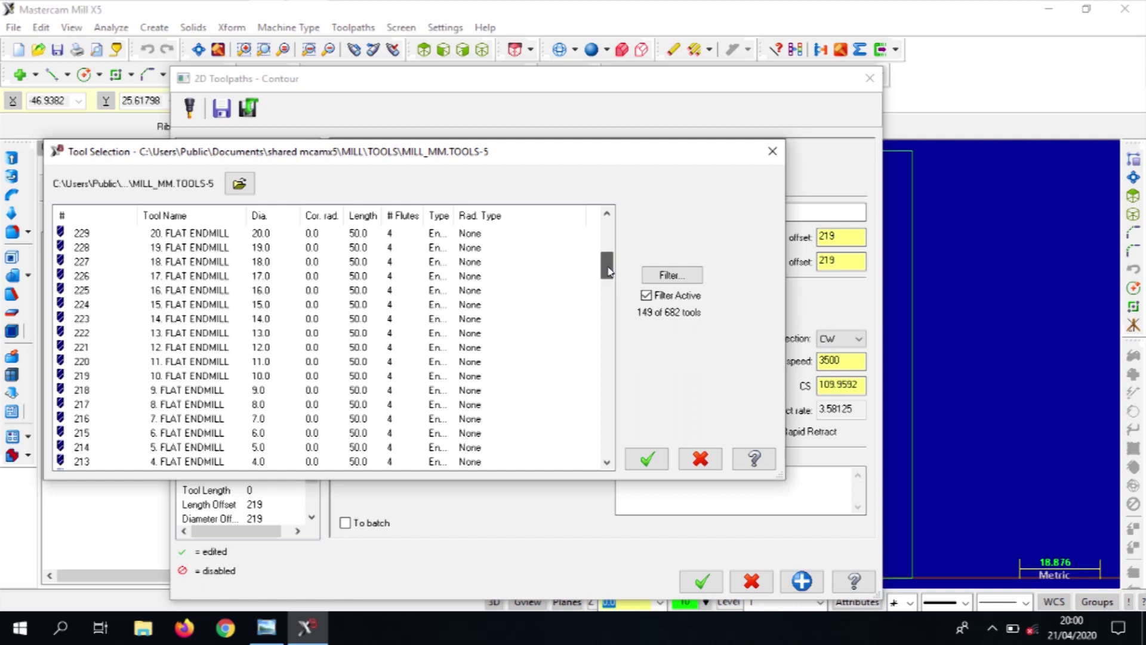
pyautogui.click(192, 236)
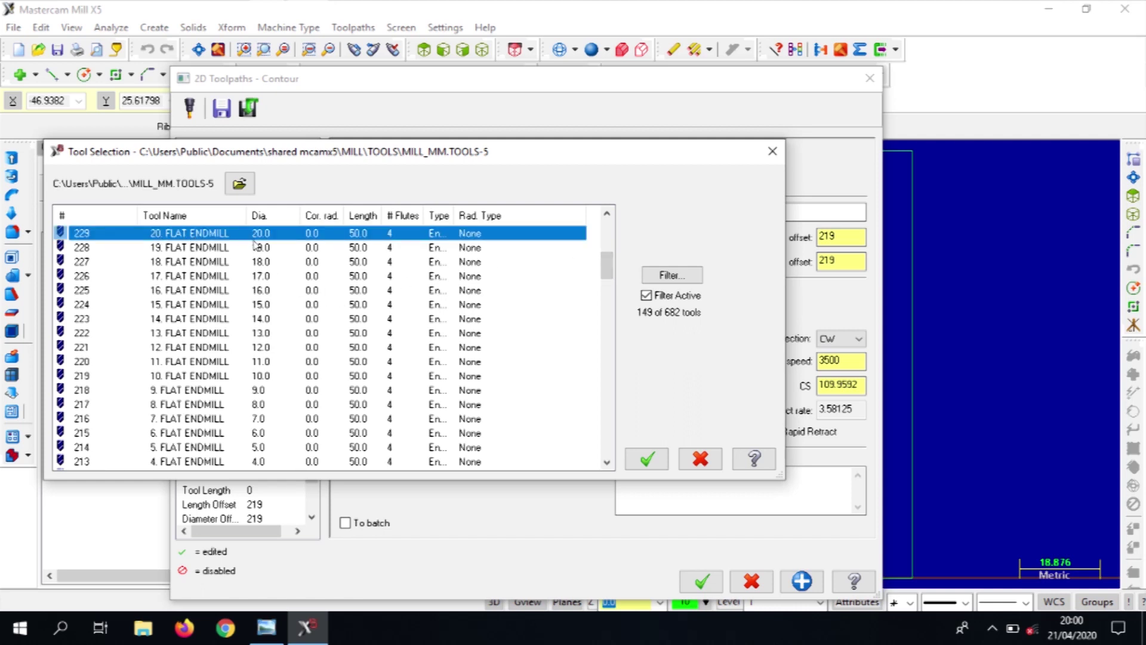
pyautogui.click(648, 459)
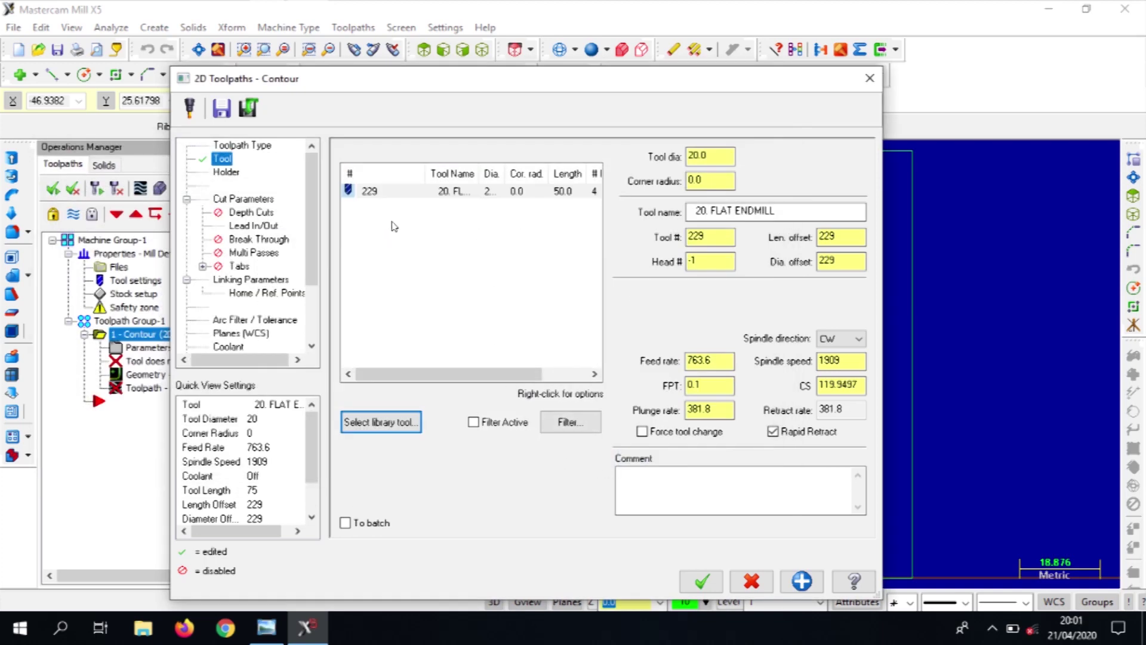
# Step: Edit the 20 mm flat endmill's definition, setting its tool number and head number to 1
pyautogui.doubleClick(375, 192)
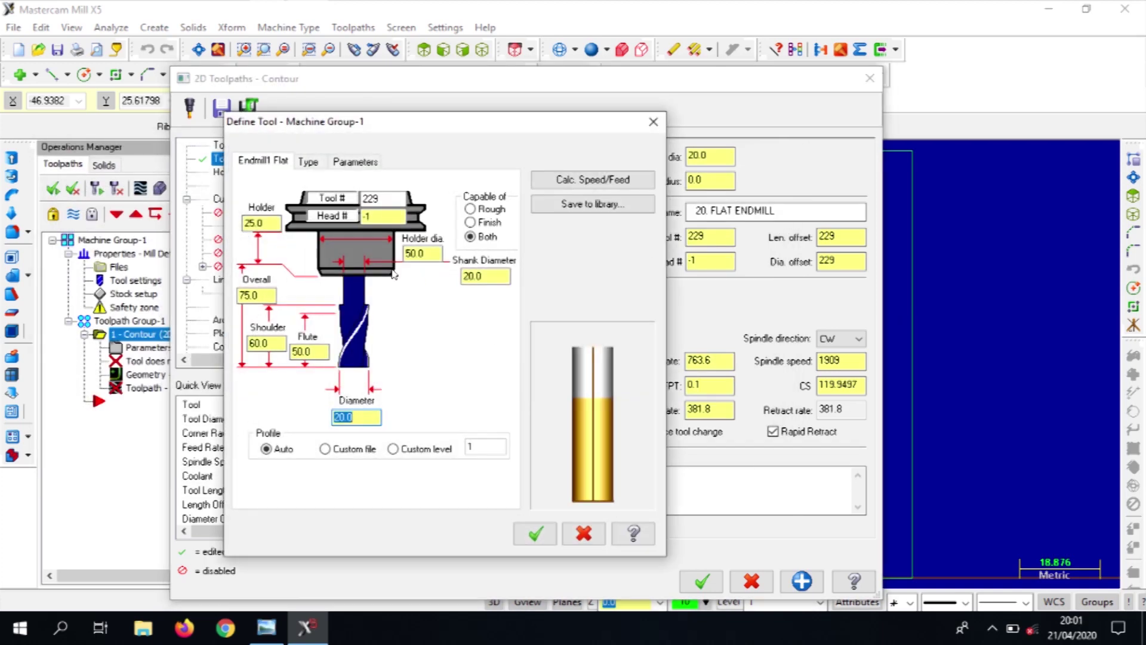
pyautogui.doubleClick(392, 198)
pyautogui.write('1')
pyautogui.press('Tab')
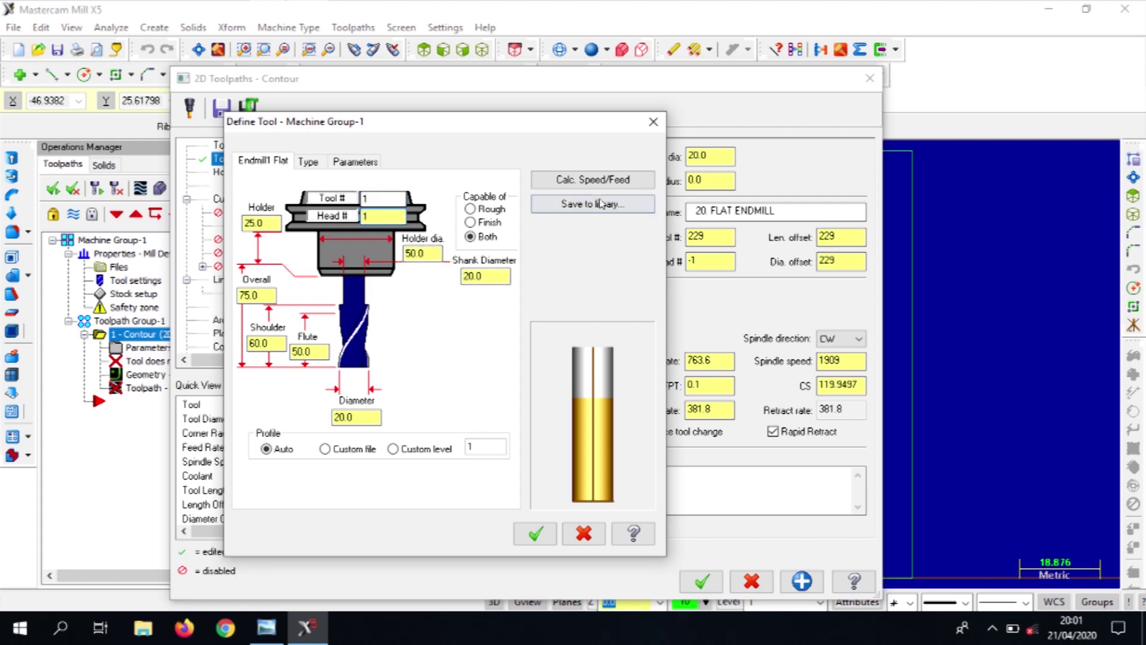
# Step: Set the endmill's feed rate to 100, plunge rate to 50 and spindle speed to 1500, and apply the tool settings
pyautogui.click(357, 163)
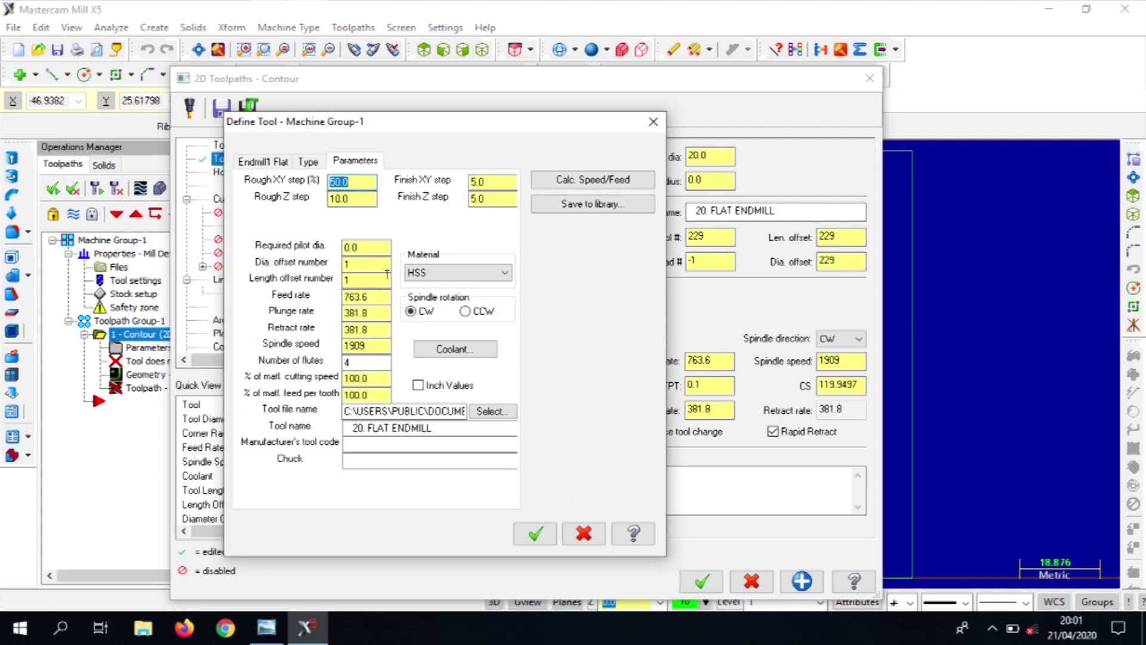
pyautogui.moveTo(369, 294); pyautogui.dragTo(330, 292)
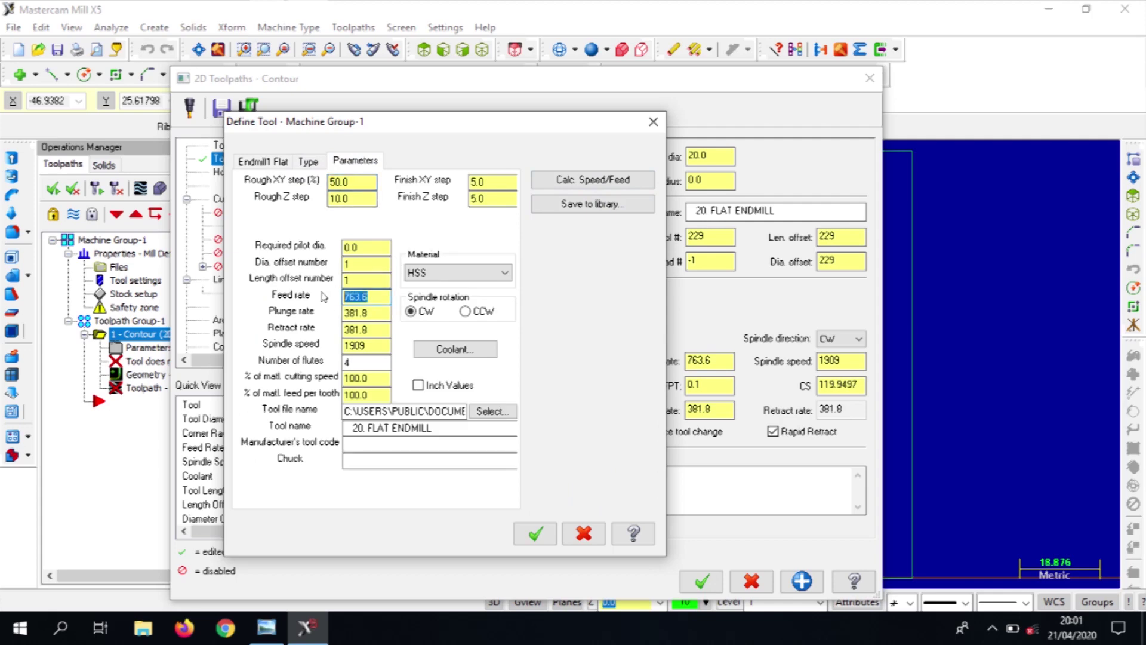
pyautogui.write('100.0')
pyautogui.moveTo(366, 311); pyautogui.dragTo(305, 309)
pyautogui.write('50')
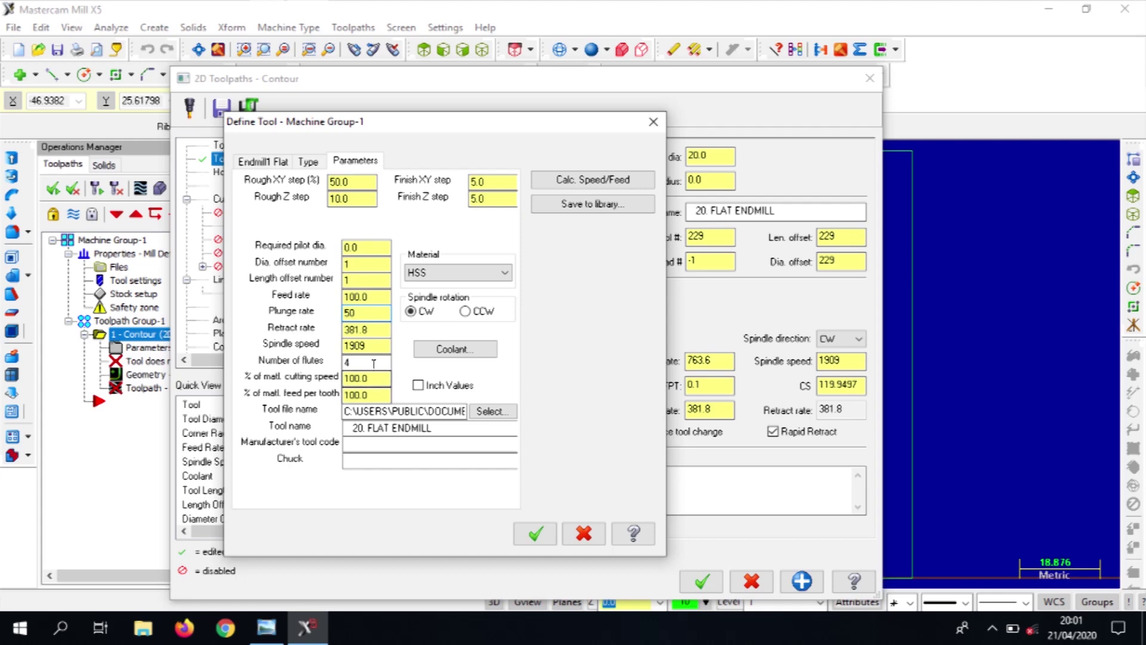
pyautogui.moveTo(375, 347); pyautogui.dragTo(315, 339)
pyautogui.write('1')
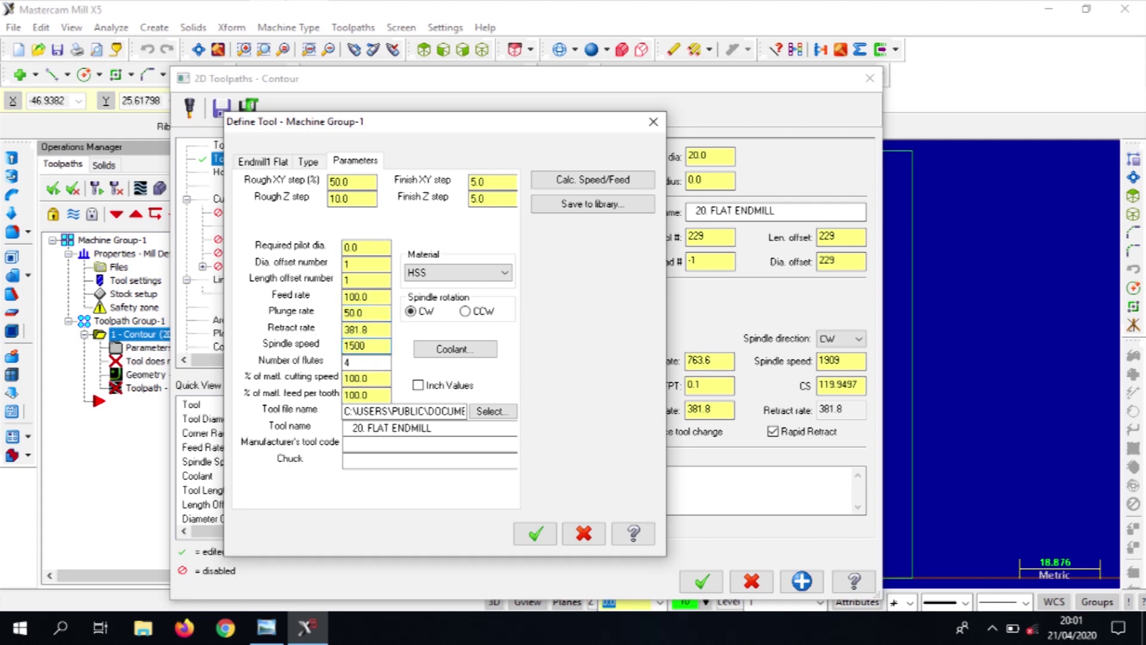
pyautogui.click(535, 533)
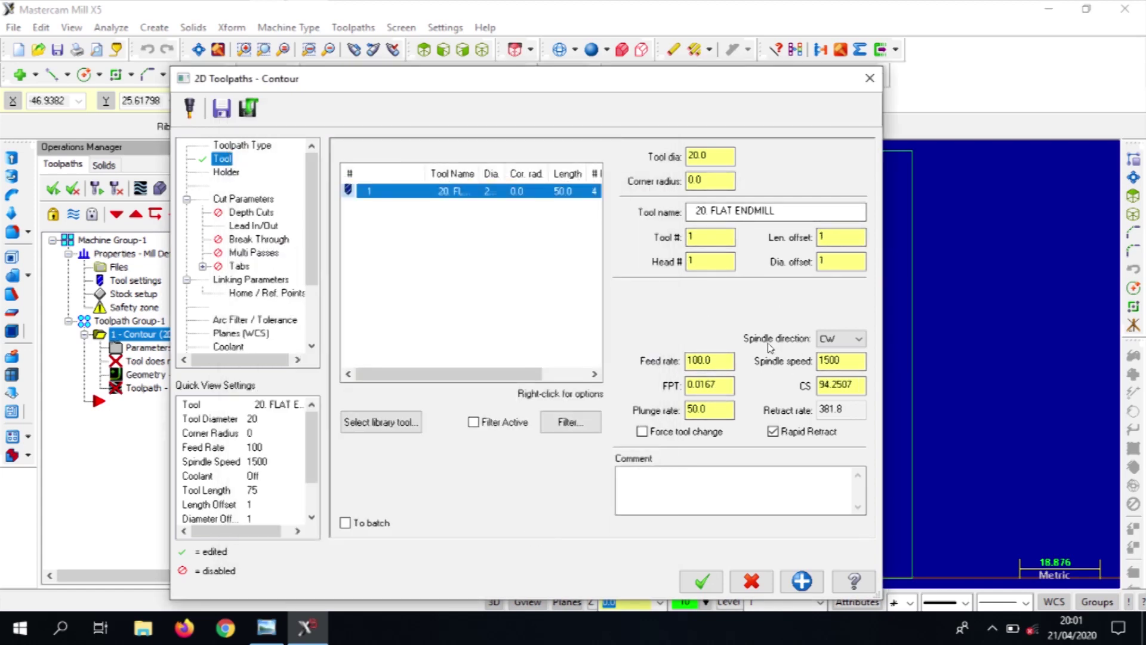
pyautogui.click(802, 580)
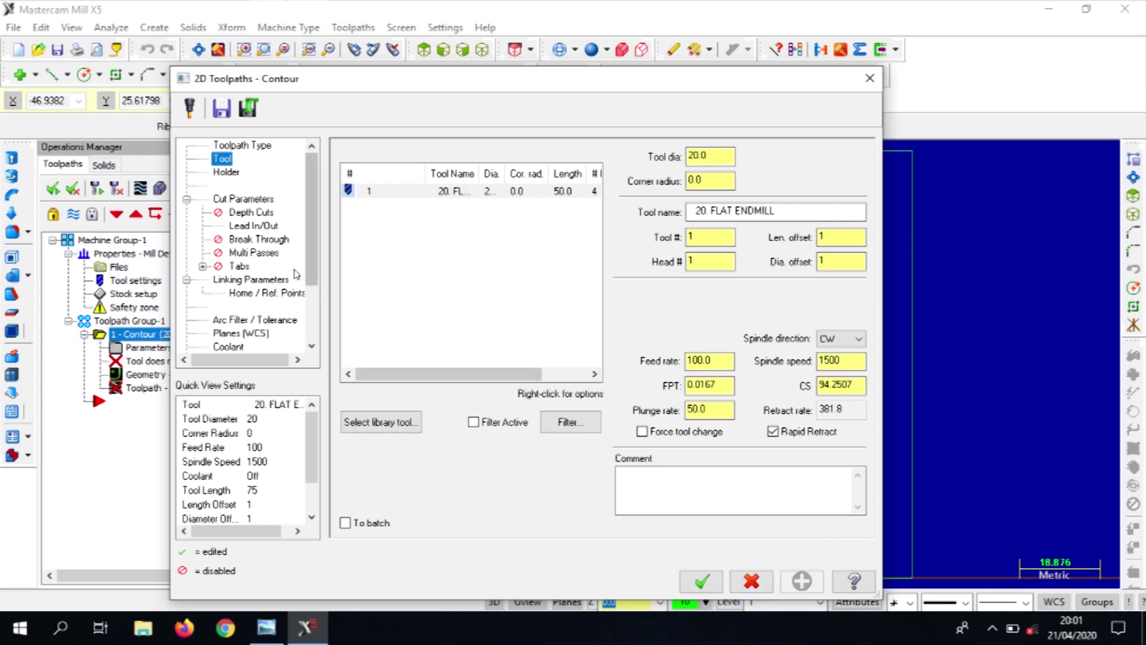
# Step: Enable depth cuts with a 2 mm maximum rough step, finish step 0, tool kept down and cut order by depth, and apply them
pyautogui.click(264, 213)
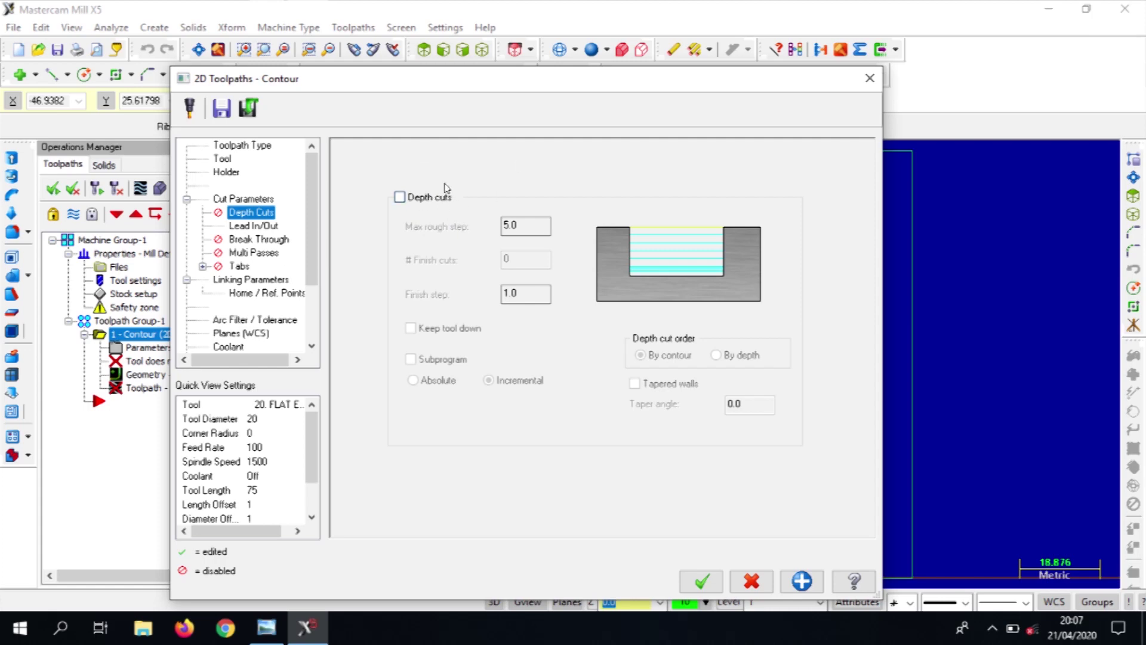
pyautogui.click(401, 197)
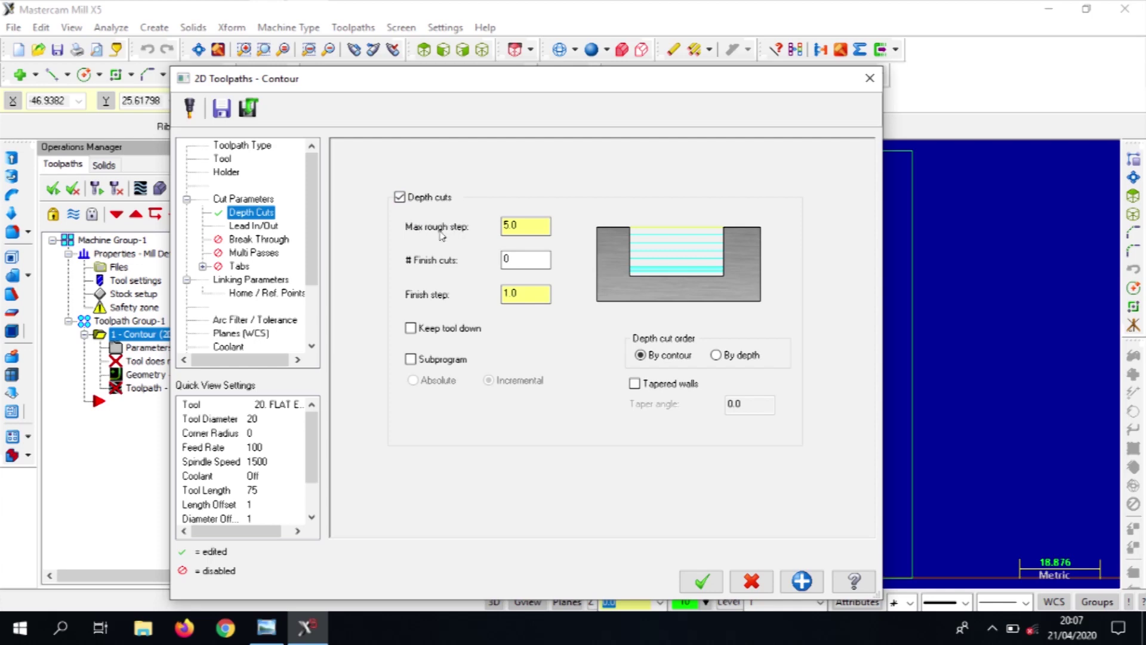
pyautogui.click(510, 225)
pyautogui.write('2')
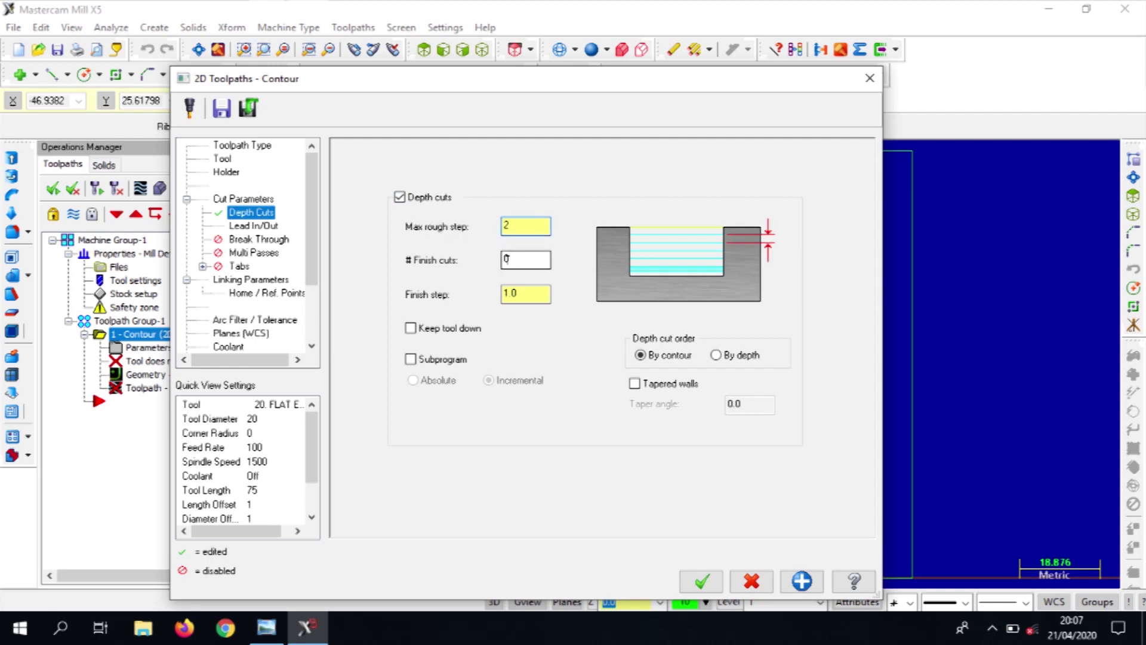
pyautogui.click(514, 292)
pyautogui.write('0')
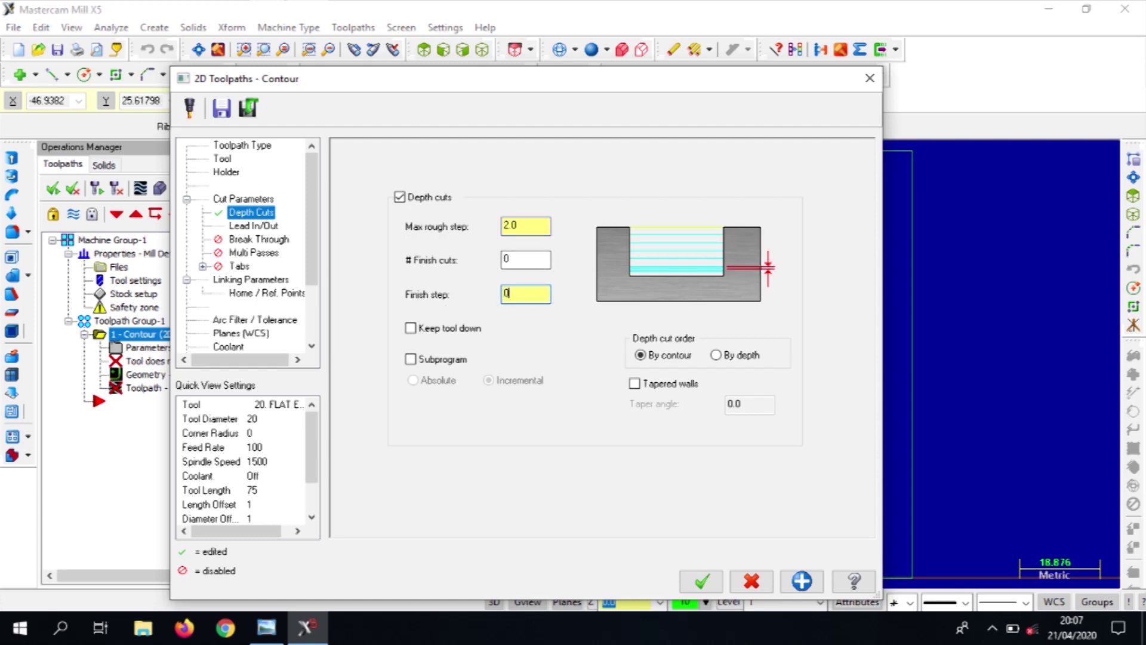
pyautogui.click(410, 329)
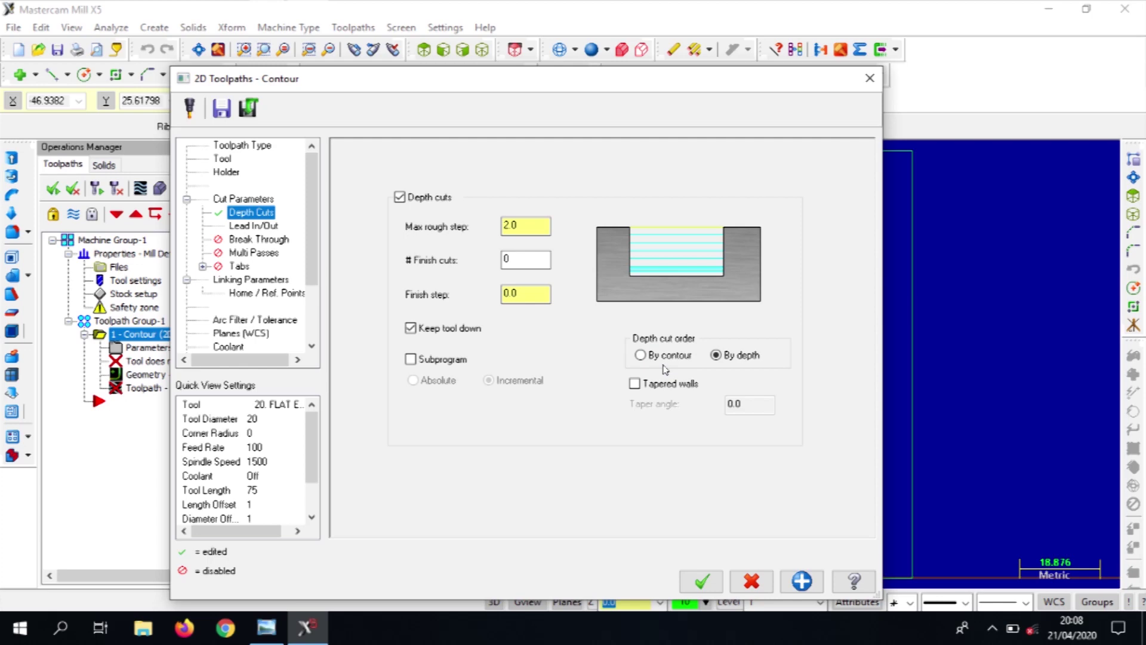
pyautogui.click(802, 583)
# Step: Enable lead in/out for the contour, using an entry point and an exit point, both with point depth, and apply the settings
pyautogui.click(263, 227)
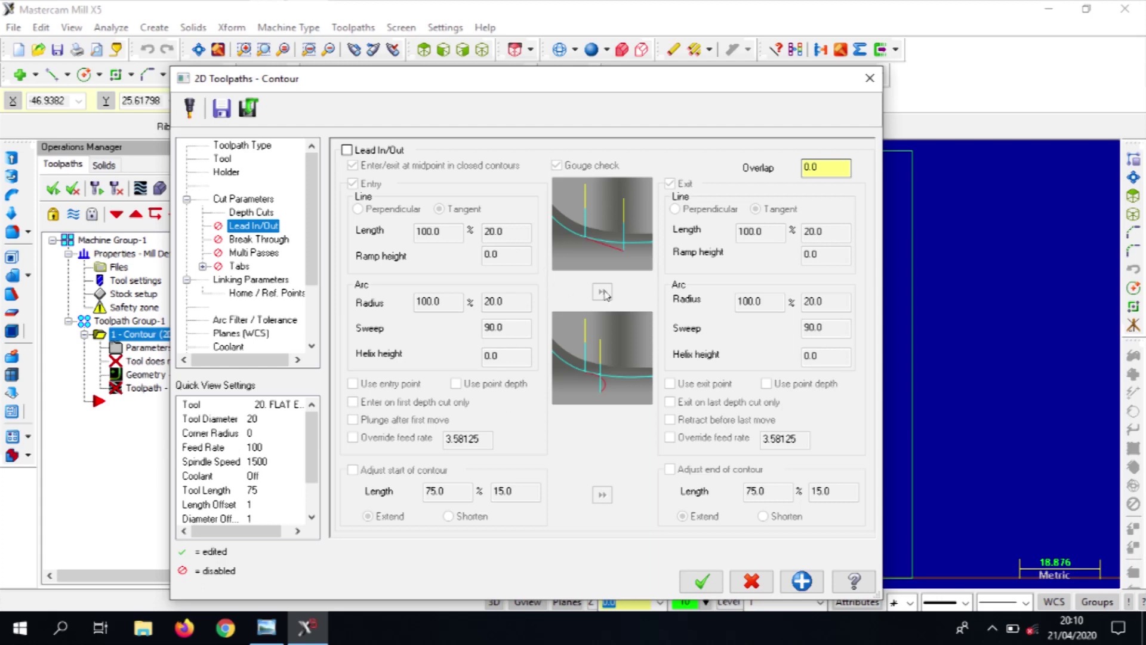
pyautogui.click(347, 150)
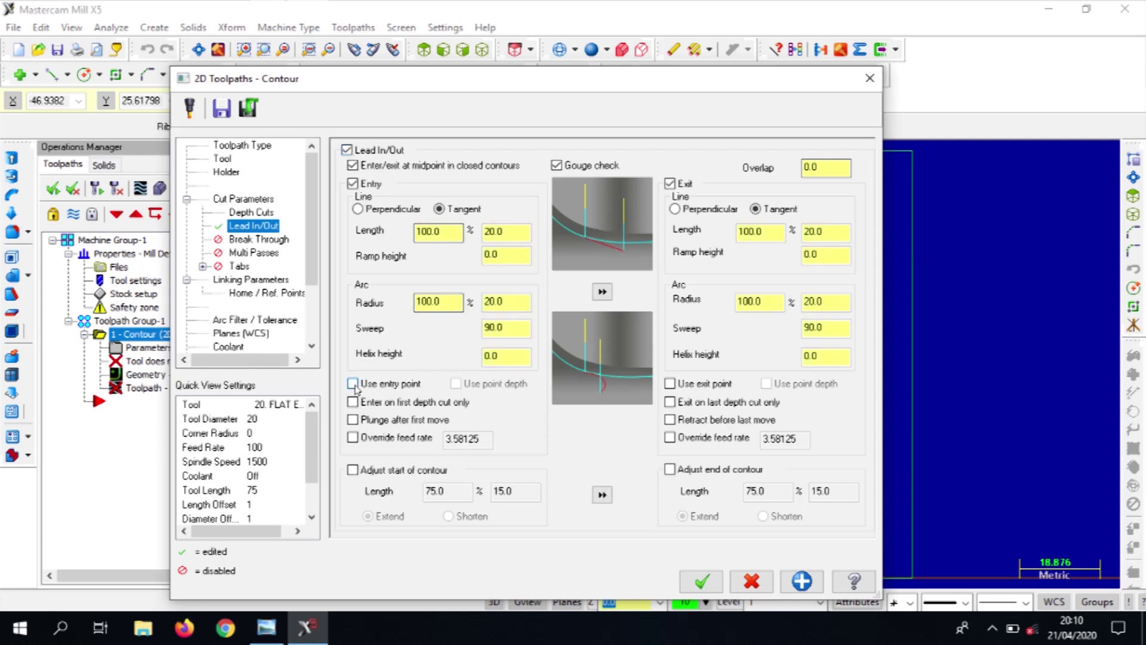
pyautogui.click(353, 384)
pyautogui.click(353, 403)
pyautogui.click(456, 383)
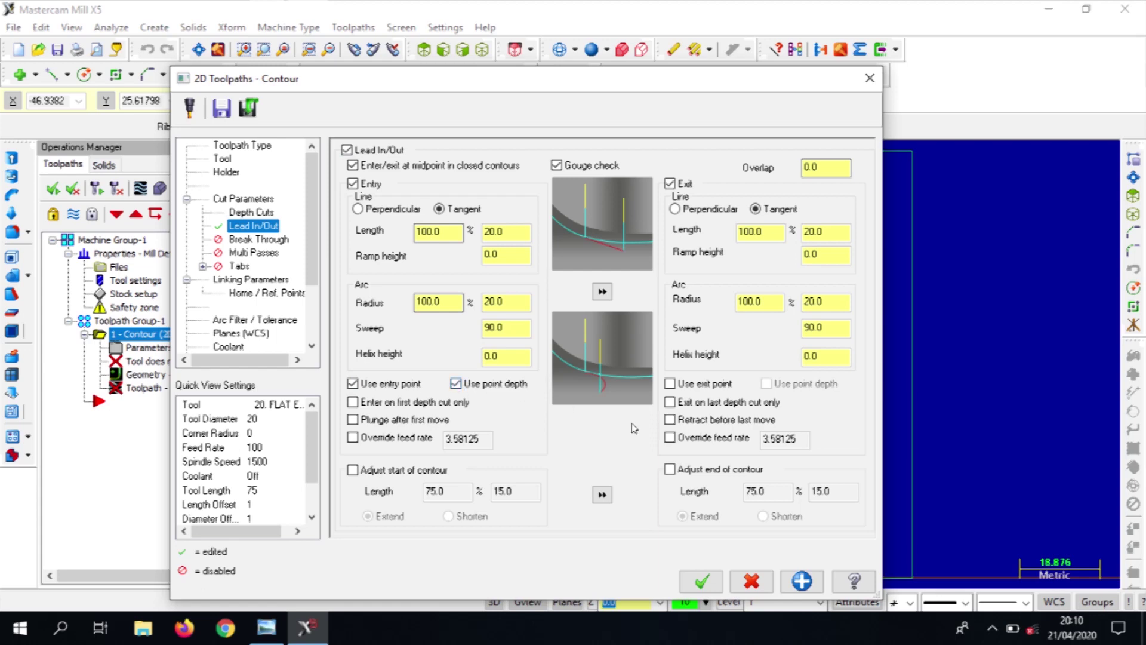
pyautogui.click(670, 383)
pyautogui.click(769, 386)
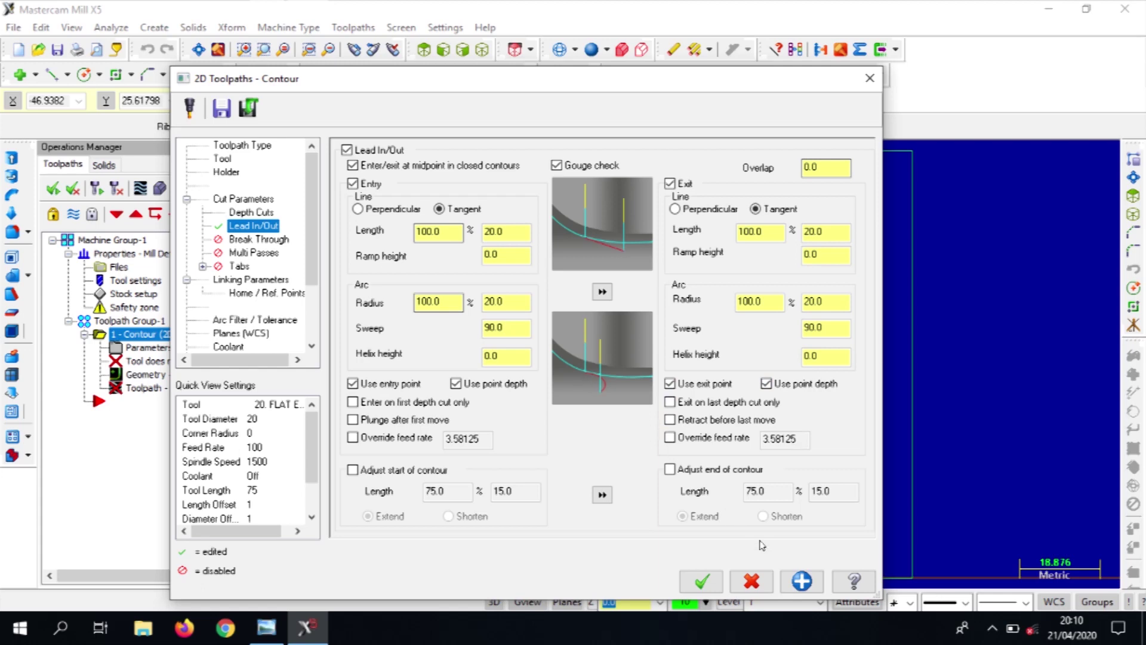
pyautogui.click(802, 581)
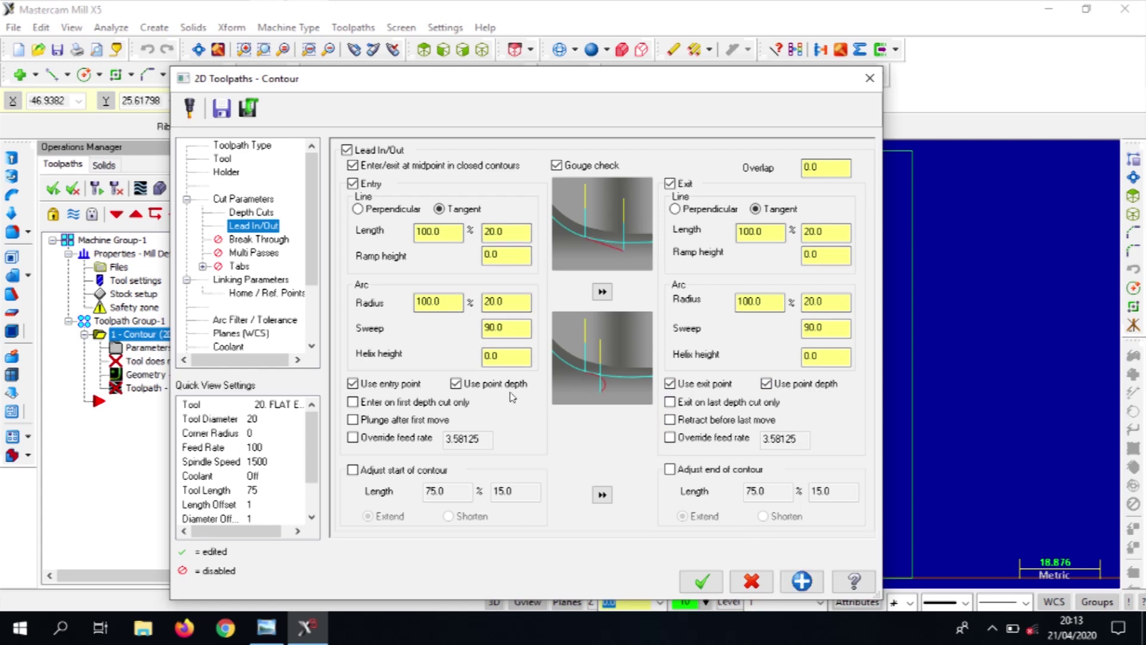
pyautogui.click(800, 581)
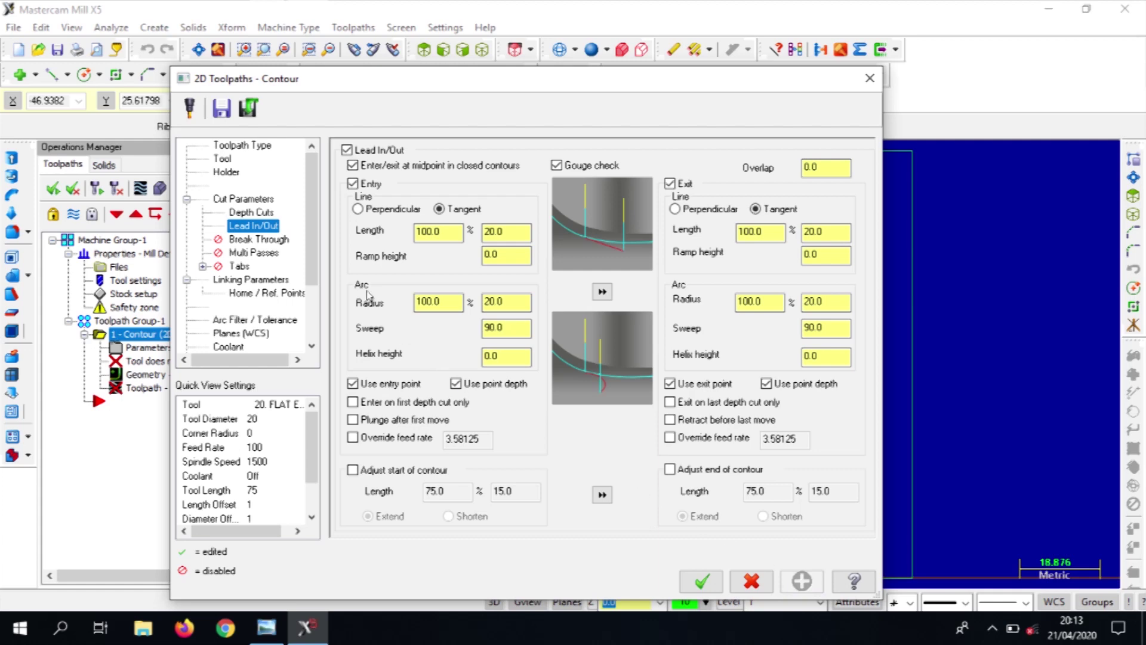
# Step: Enable multi passes with 2 rough passes and finish spacing 0, machining finish passes at final depth with the tool kept down
pyautogui.click(255, 252)
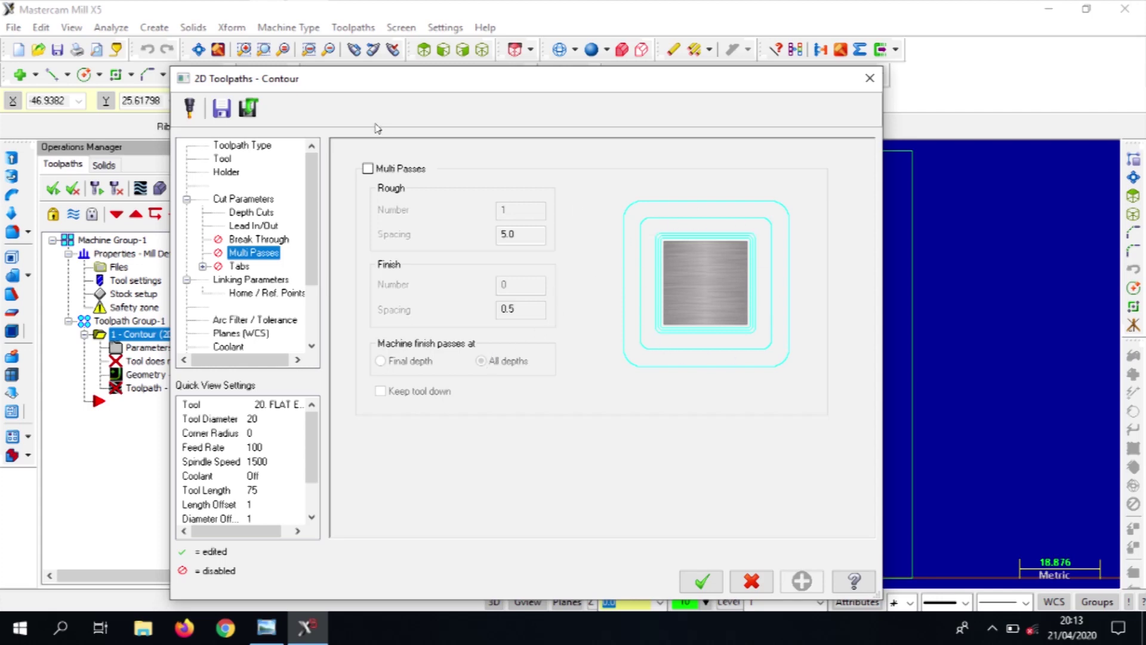
pyautogui.click(368, 169)
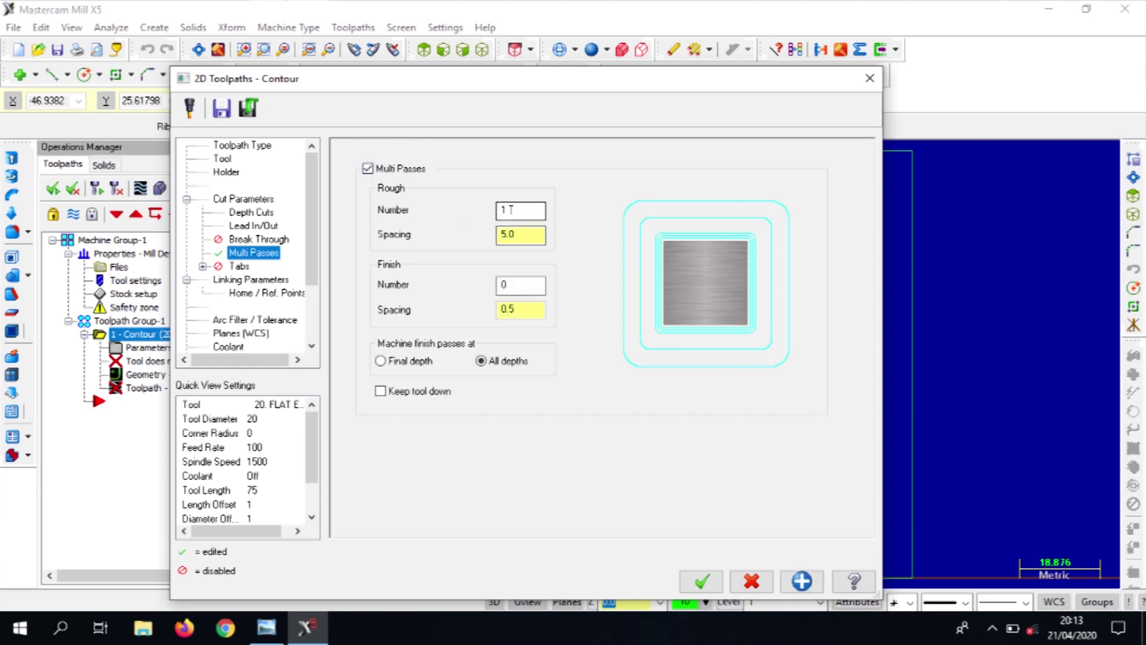
pyautogui.write('2')
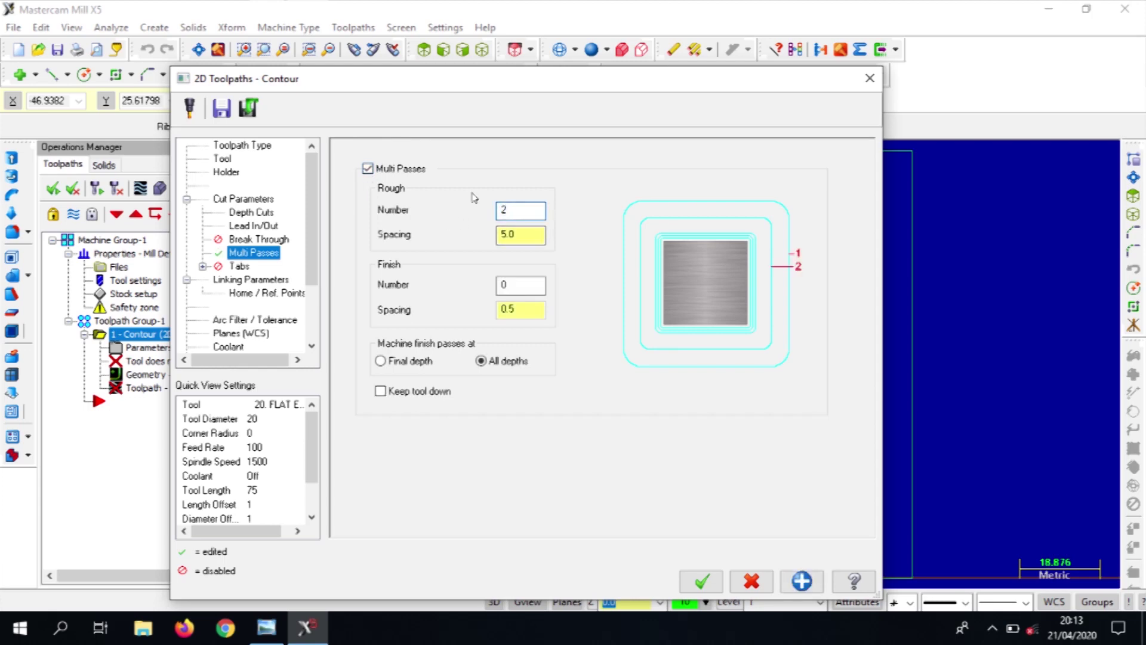
pyautogui.click(530, 234)
pyautogui.click(517, 283)
pyautogui.click(510, 309)
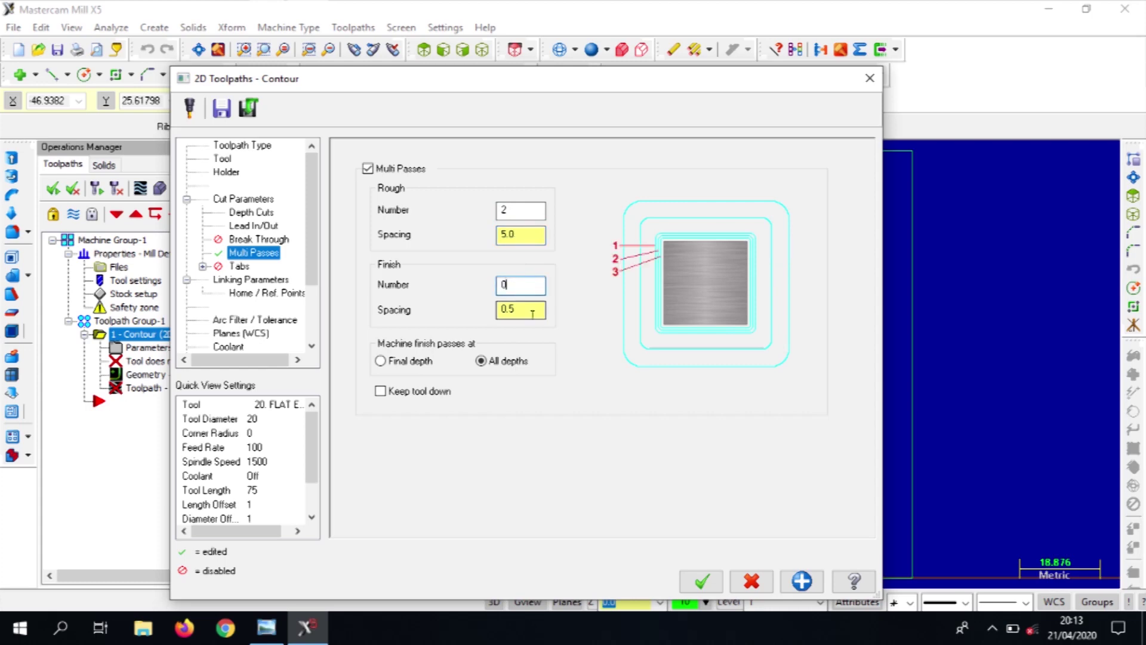
pyautogui.moveTo(532, 311); pyautogui.dragTo(478, 307)
pyautogui.write('0')
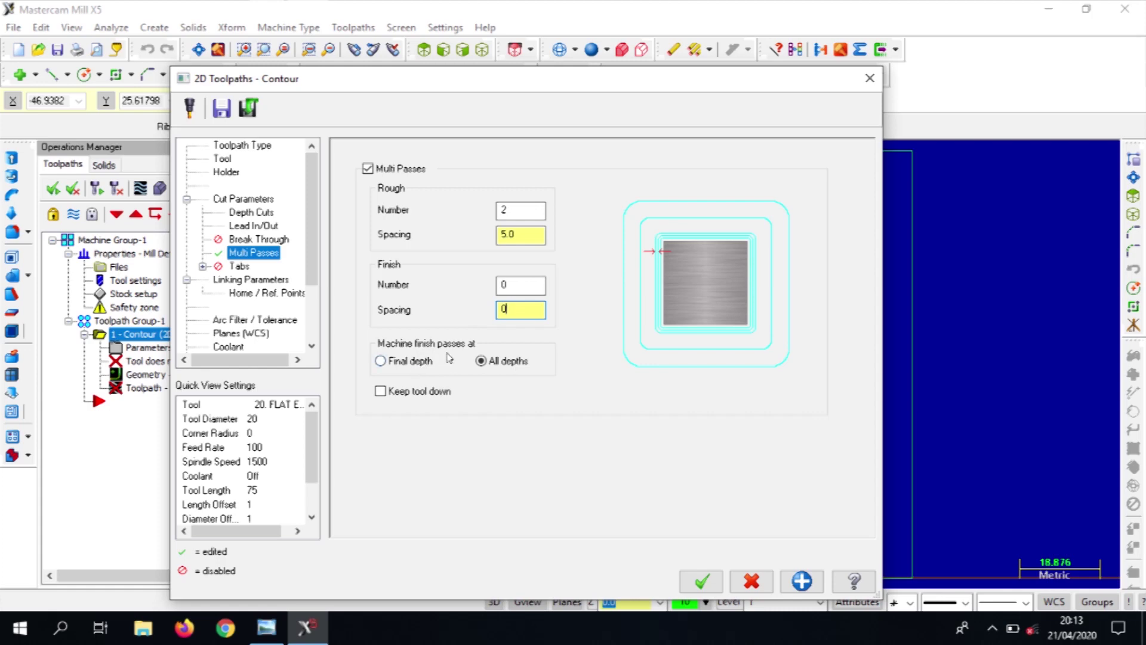
pyautogui.click(381, 362)
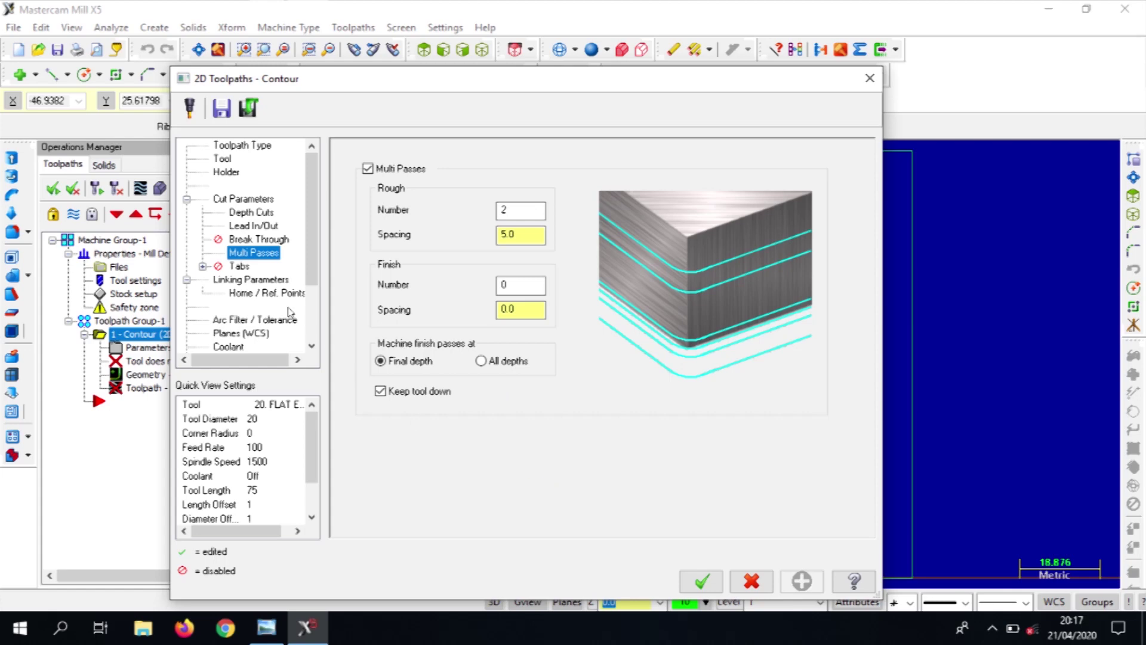
# Step: Make the retract, feed plane and depth absolute, set the feed plane to 5 and depth to -10, and generate the contour toolpath
pyautogui.click(251, 279)
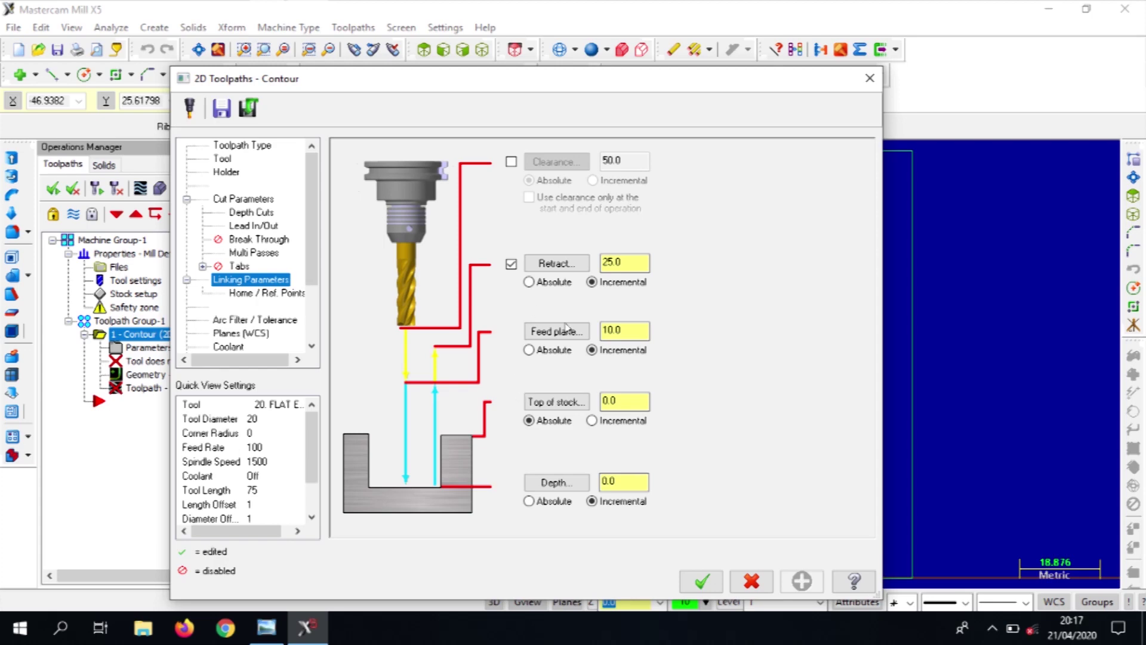
pyautogui.click(549, 284)
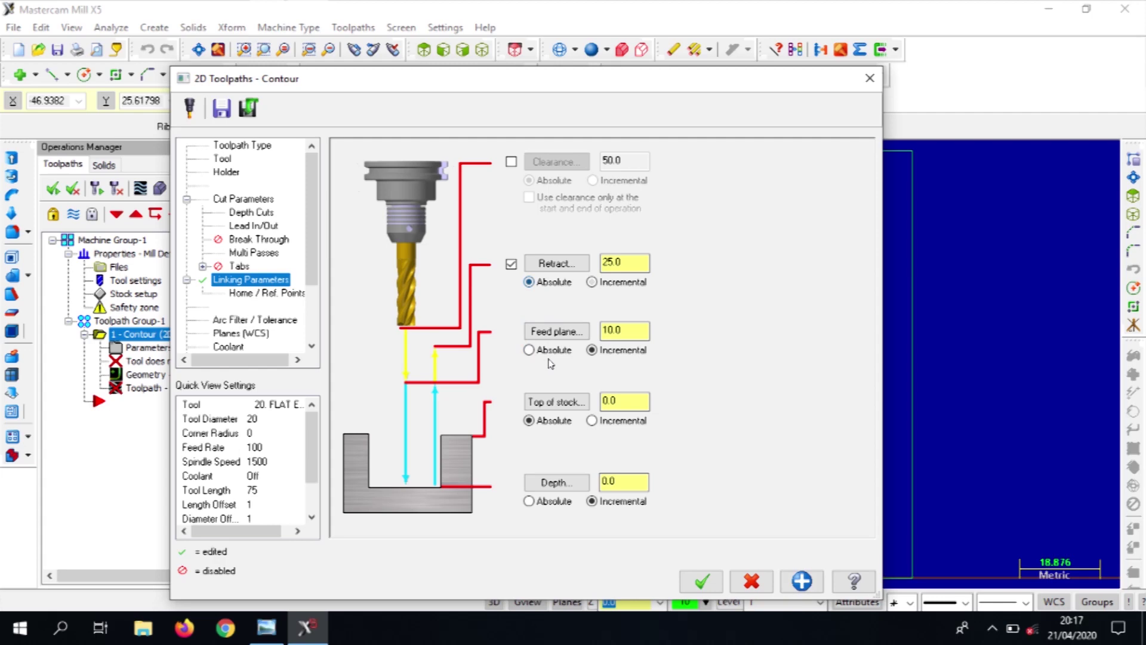
pyautogui.click(549, 352)
pyautogui.click(550, 502)
pyautogui.doubleClick(612, 330)
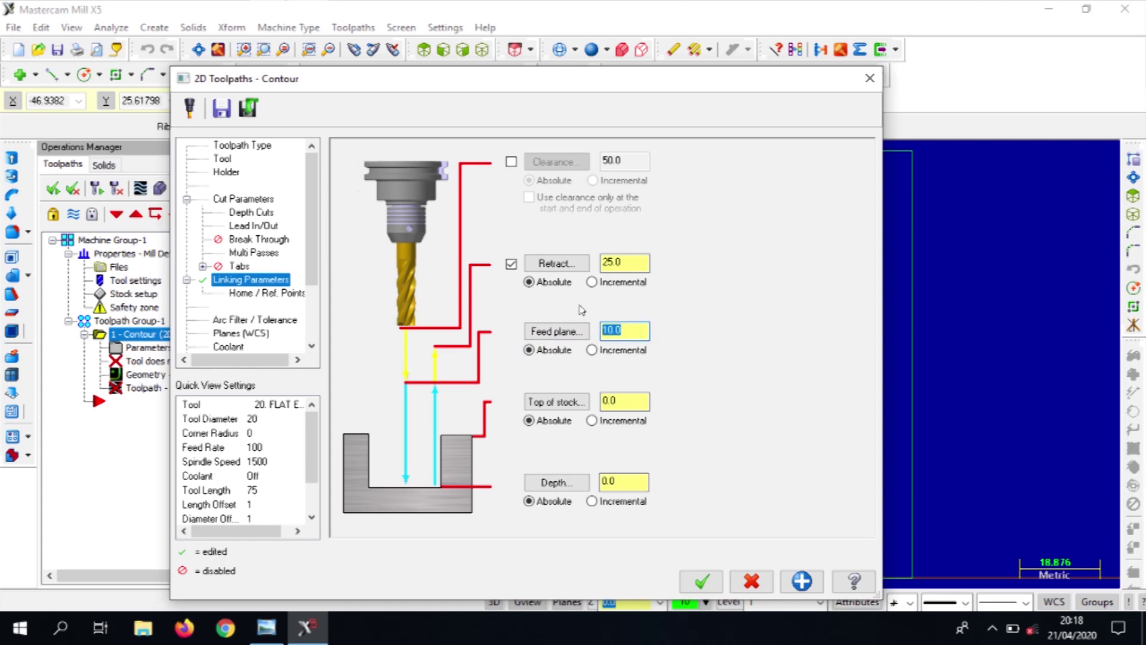
pyautogui.write('5')
pyautogui.click(615, 481)
pyautogui.write('-10')
pyautogui.click(804, 586)
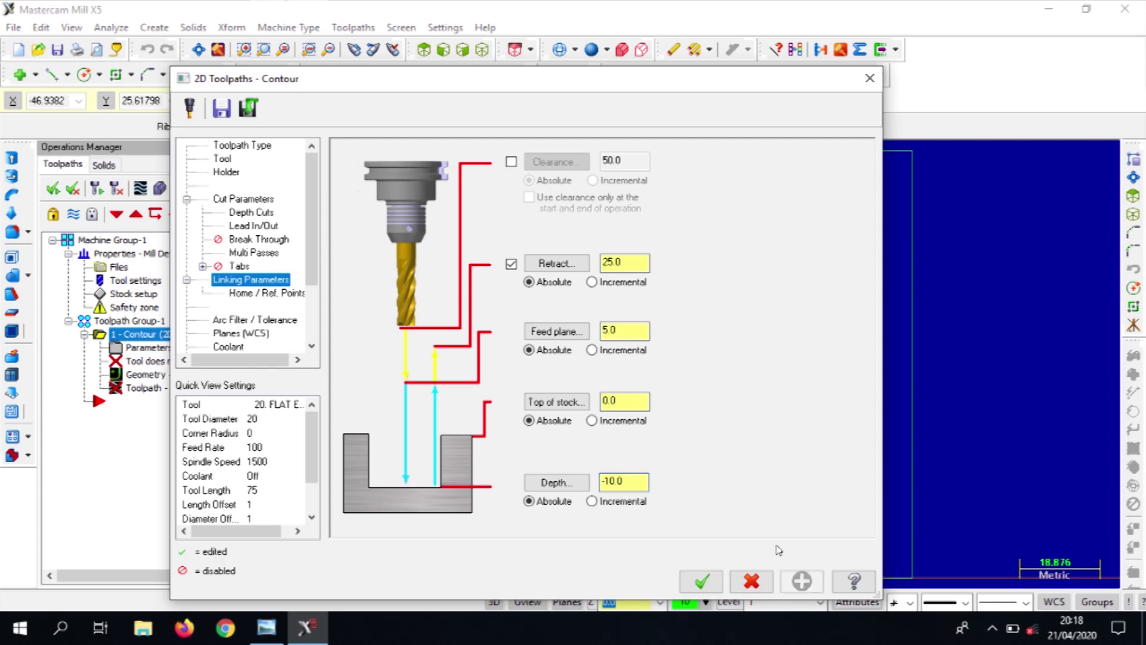
pyautogui.click(702, 582)
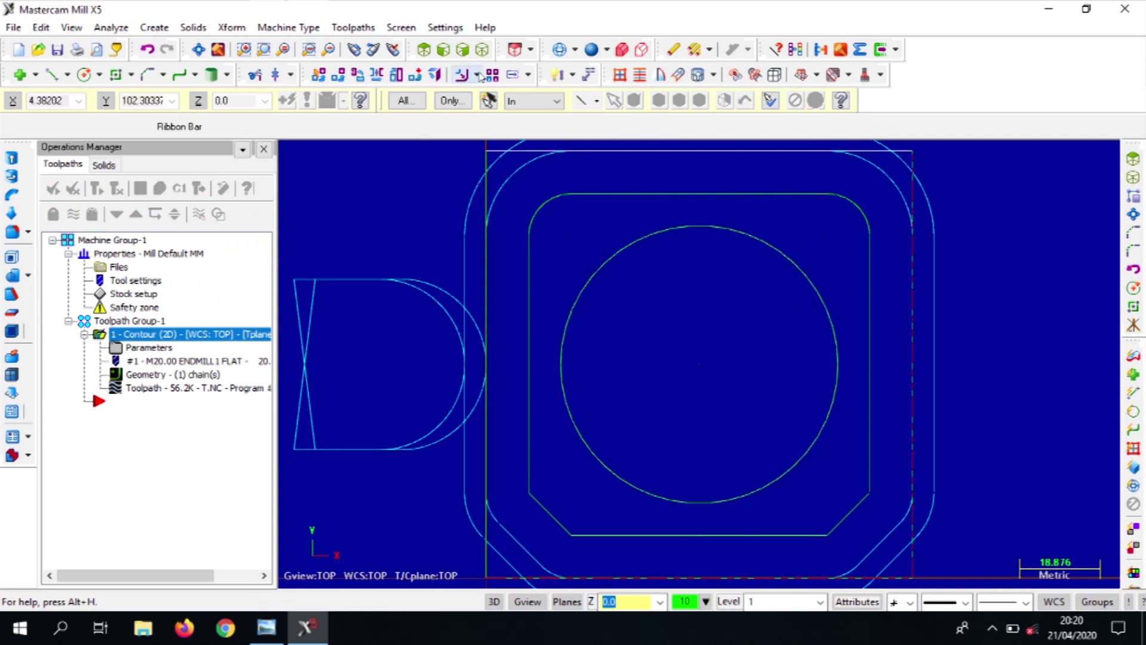
# Step: Backplot the contour operation in isometric view with the tool and holder display options, then close the backplot
pyautogui.click(481, 51)
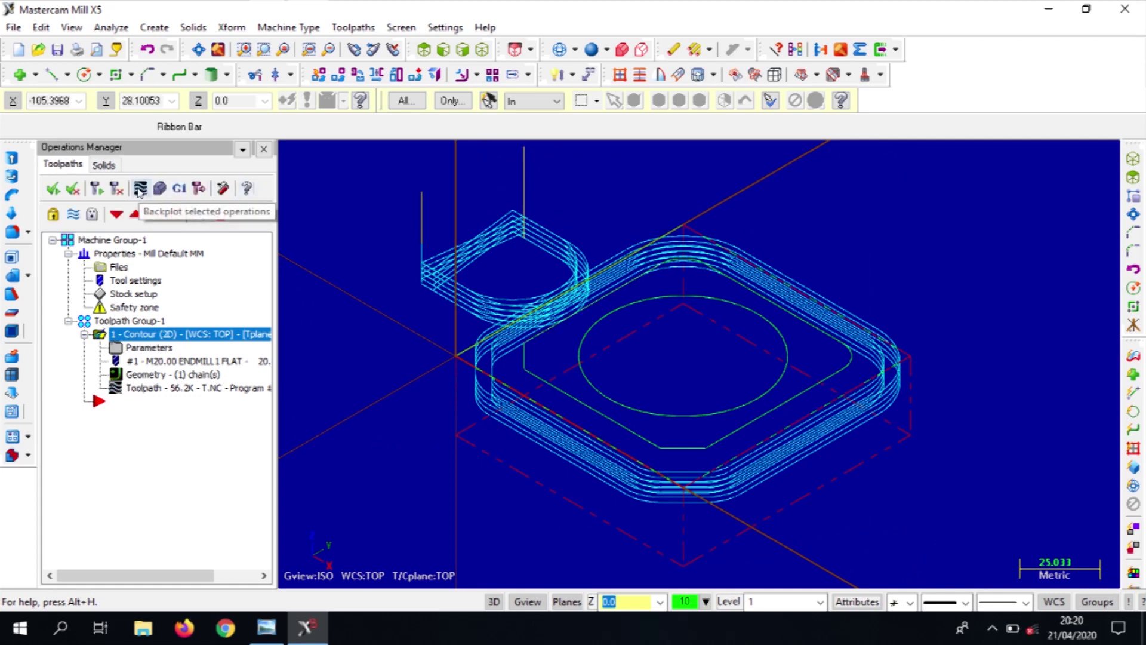
pyautogui.click(139, 188)
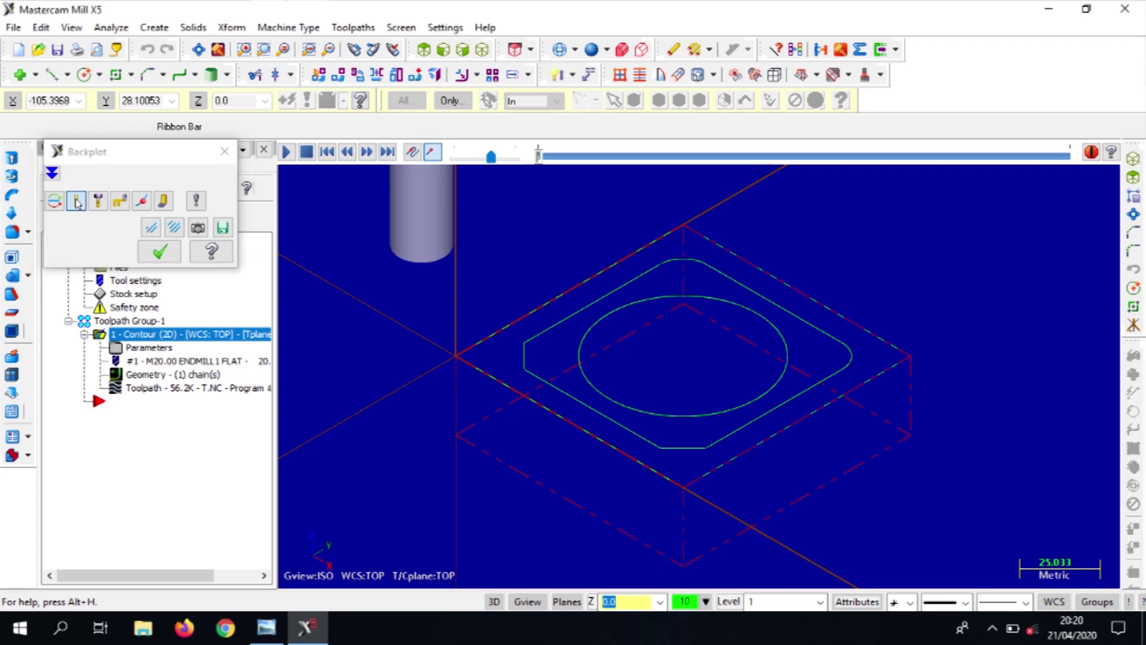
pyautogui.click(94, 203)
pyautogui.click(159, 252)
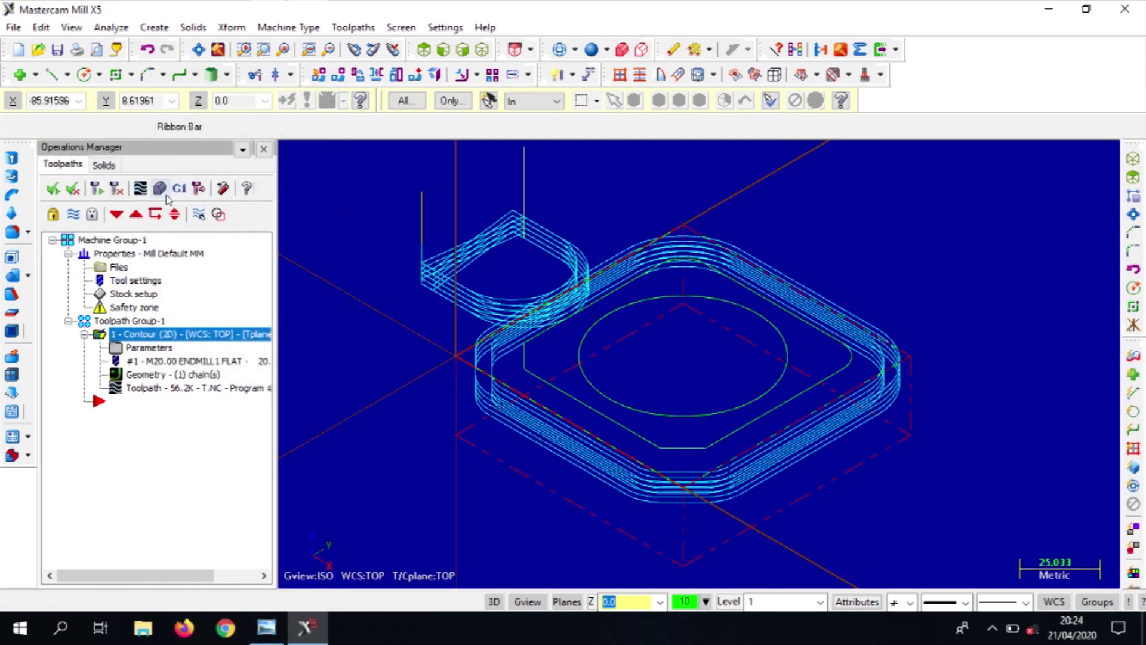
# Step: Run the solid verification of the contour operation, varying the simulation speed, and close it when machining is simulated
pyautogui.click(160, 189)
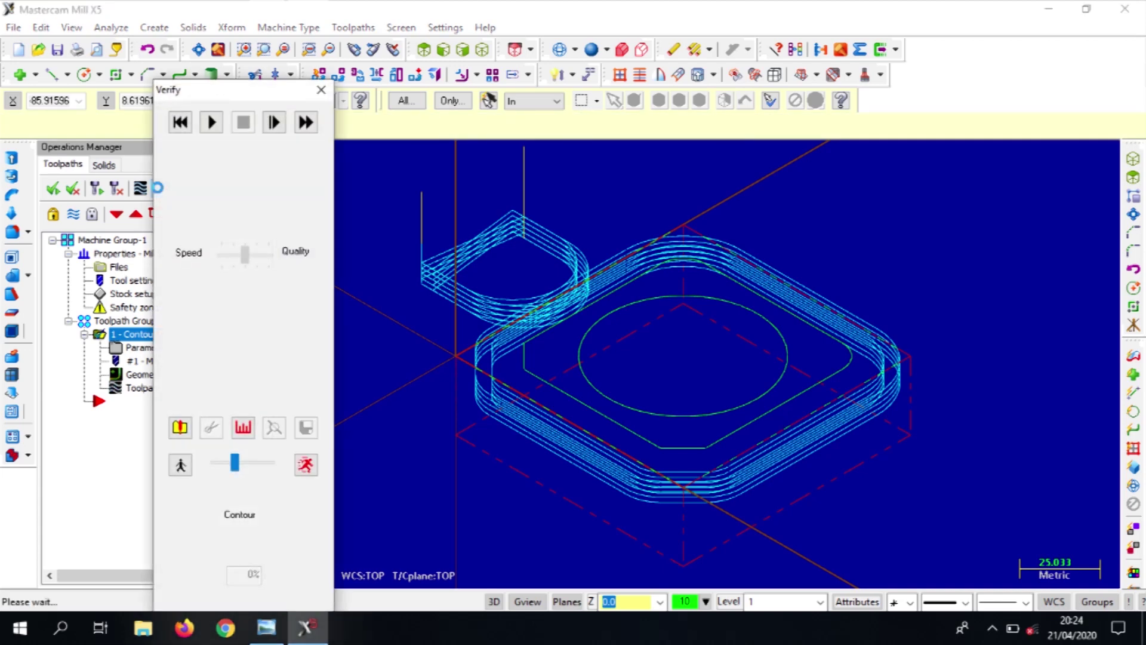
pyautogui.click(211, 123)
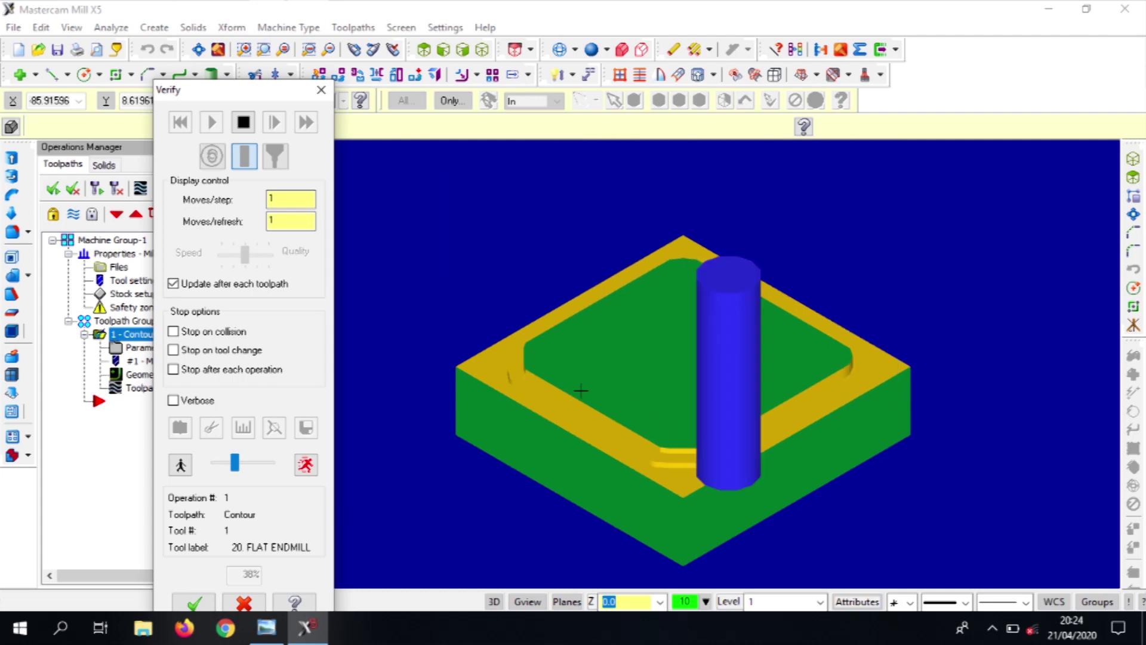
pyautogui.moveTo(237, 470); pyautogui.dragTo(258, 479)
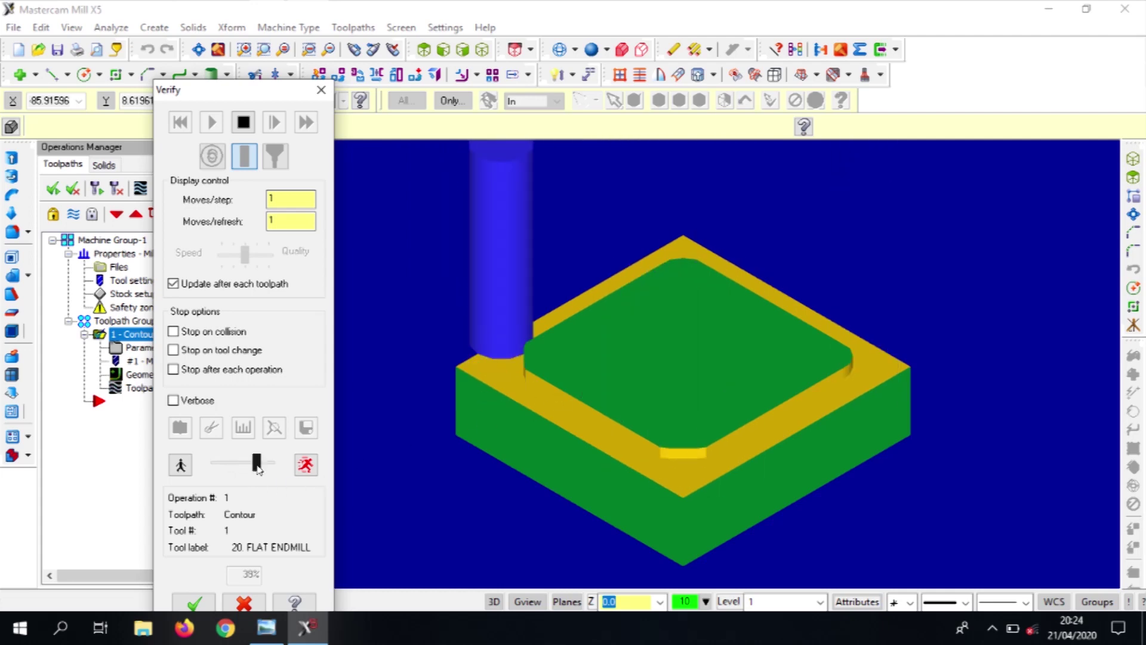
pyautogui.moveTo(257, 471); pyautogui.dragTo(233, 465)
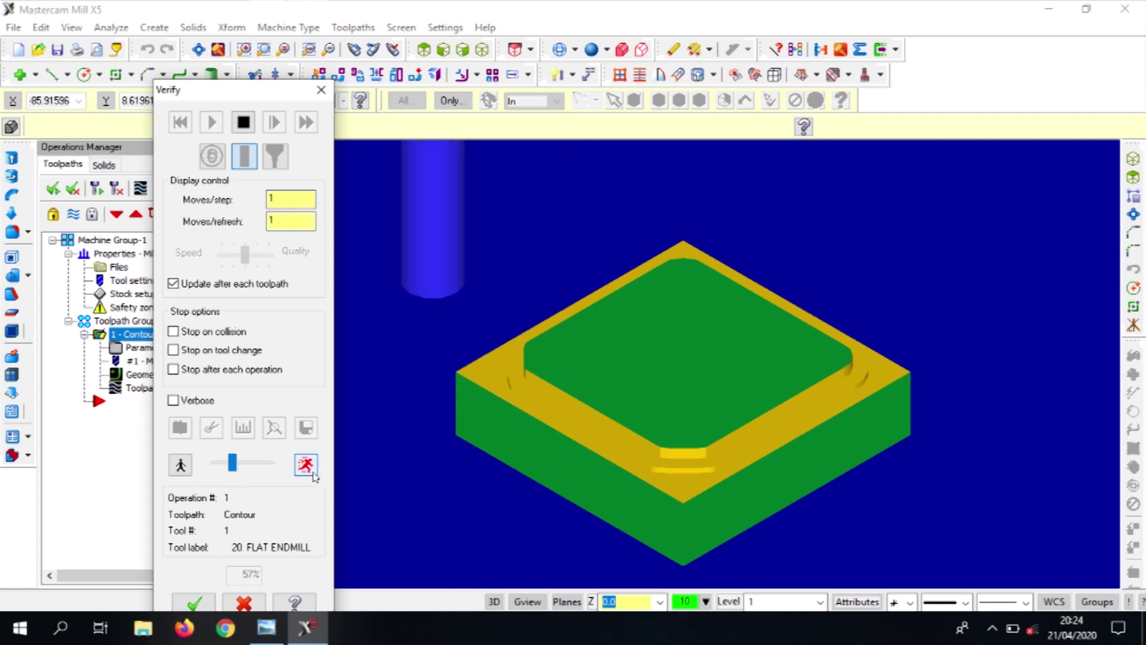
pyautogui.moveTo(233, 465); pyautogui.dragTo(271, 466)
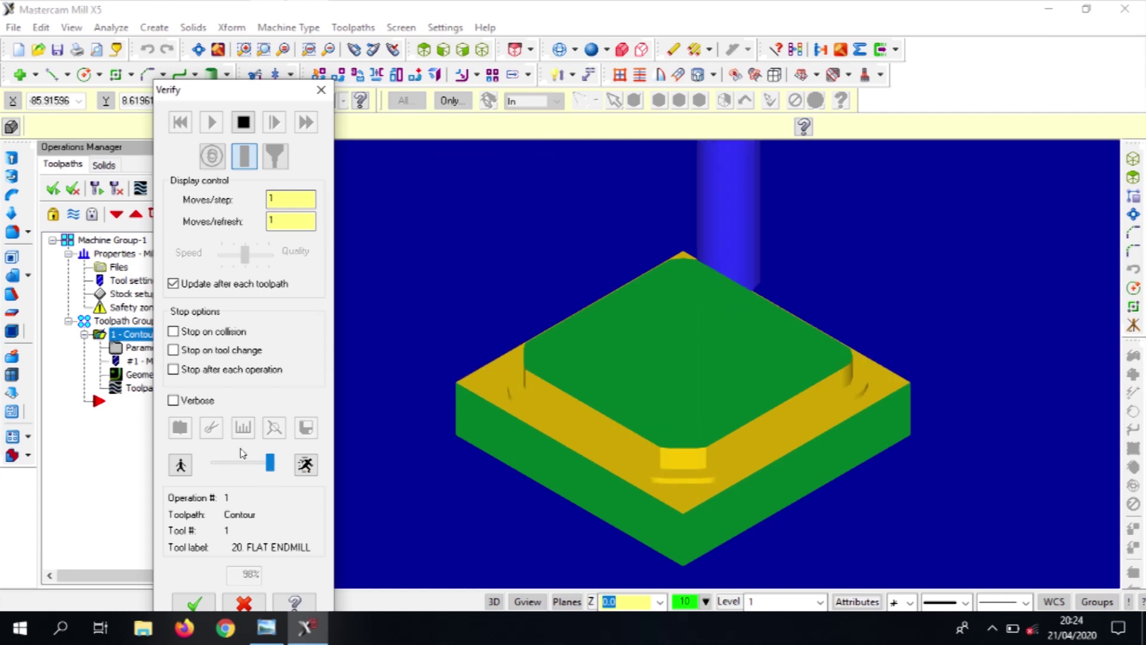
pyautogui.click(195, 602)
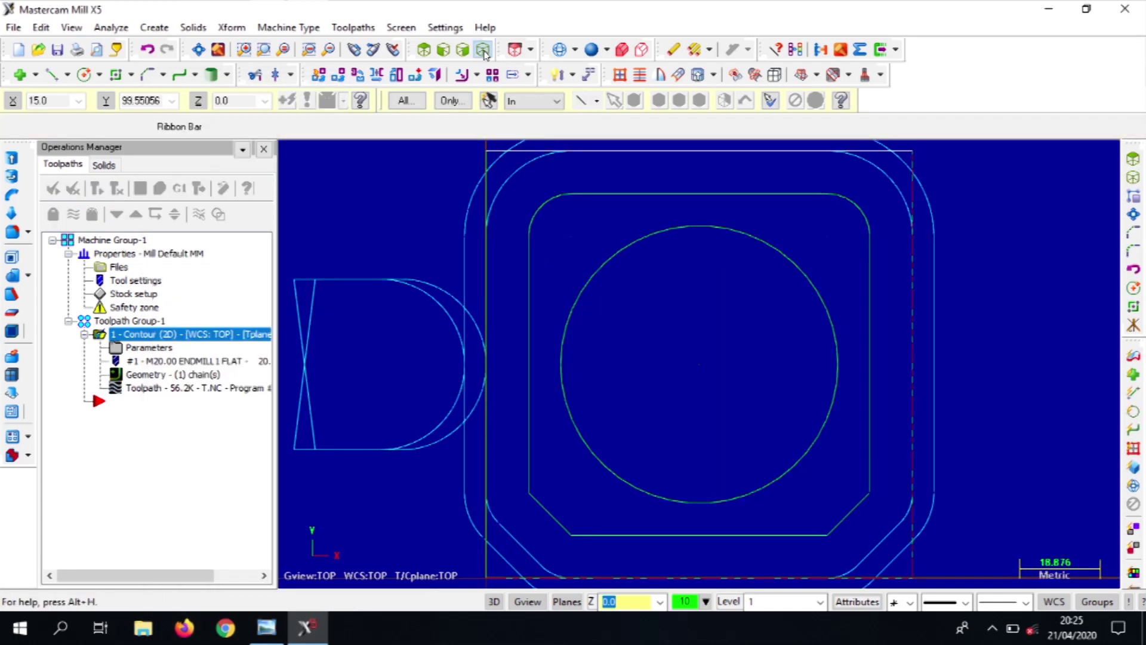
# Step: Create a pocket toolpath on the central circle, using the existing 20 mm flat endmill
pyautogui.click(424, 49)
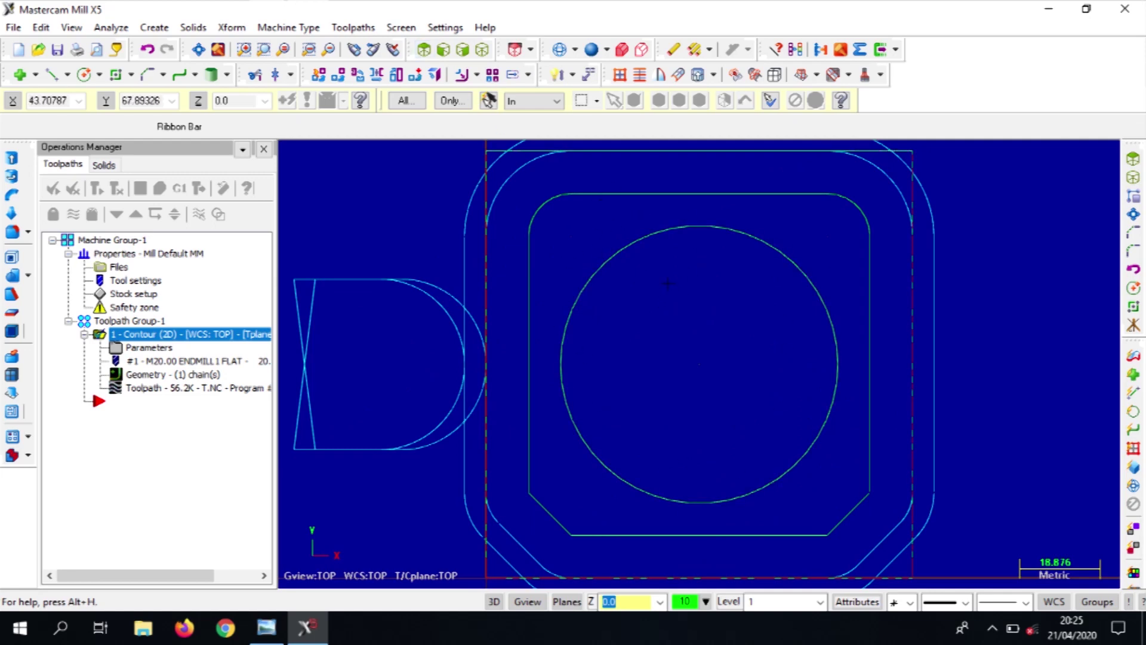
pyautogui.click(355, 27)
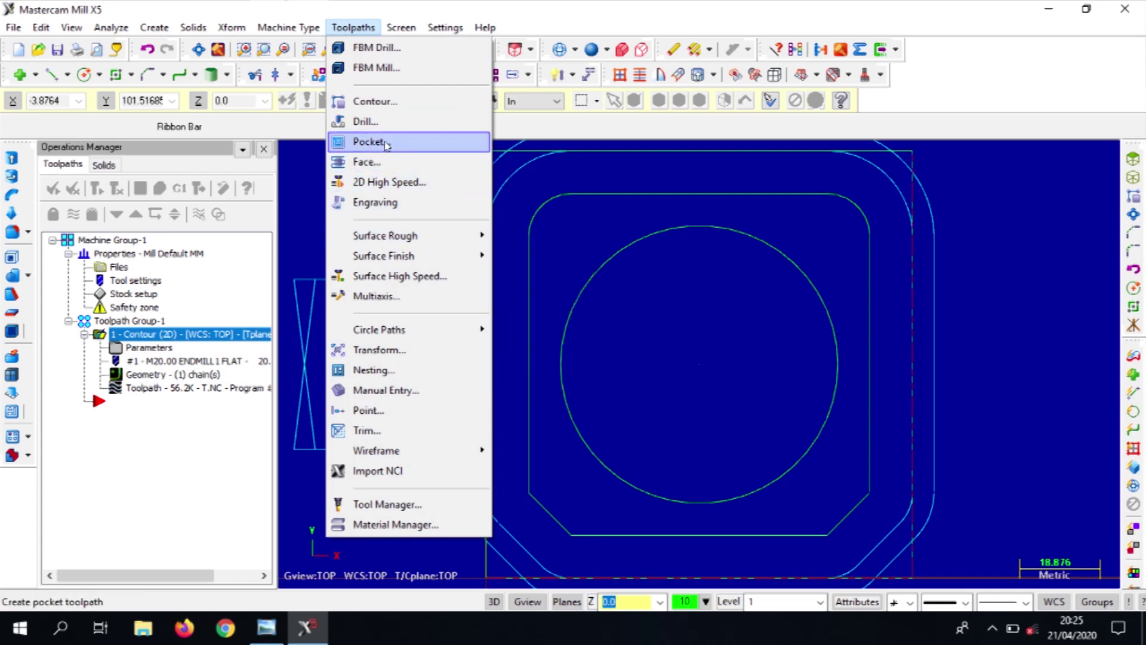
pyautogui.click(368, 141)
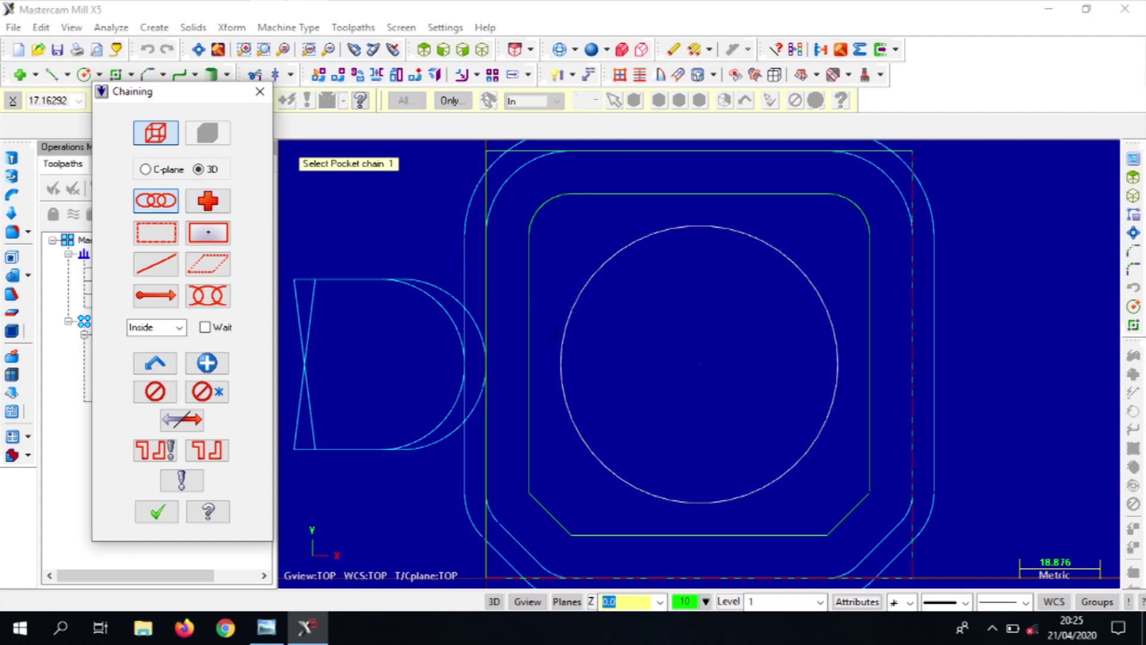
pyautogui.click(560, 342)
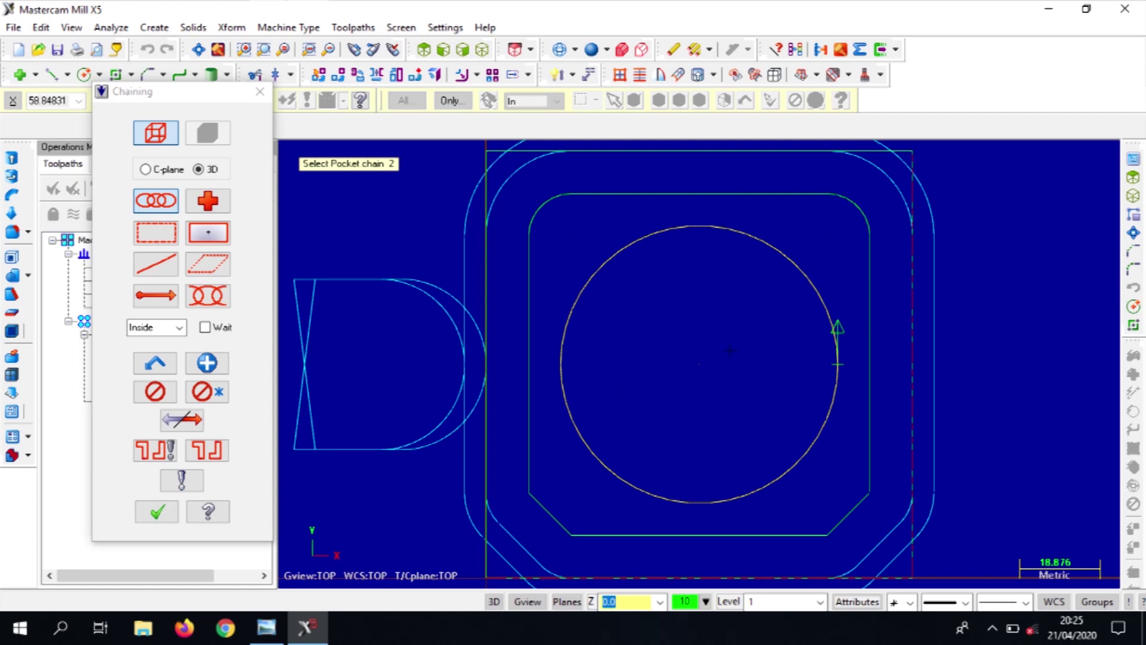
pyautogui.click(157, 514)
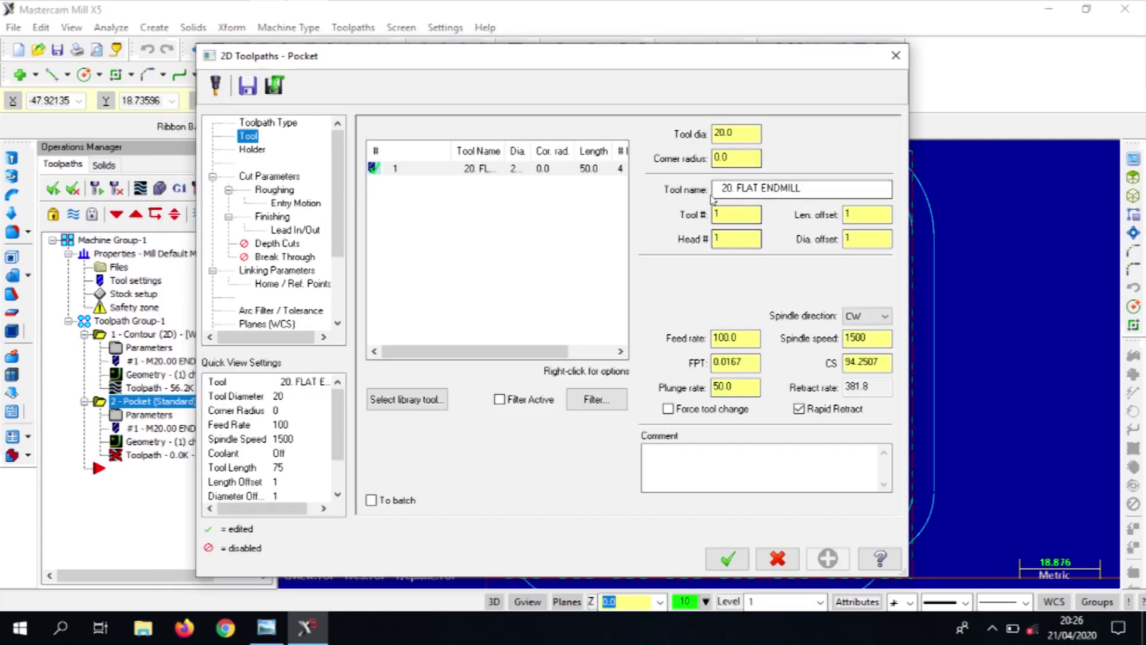
pyautogui.click(260, 124)
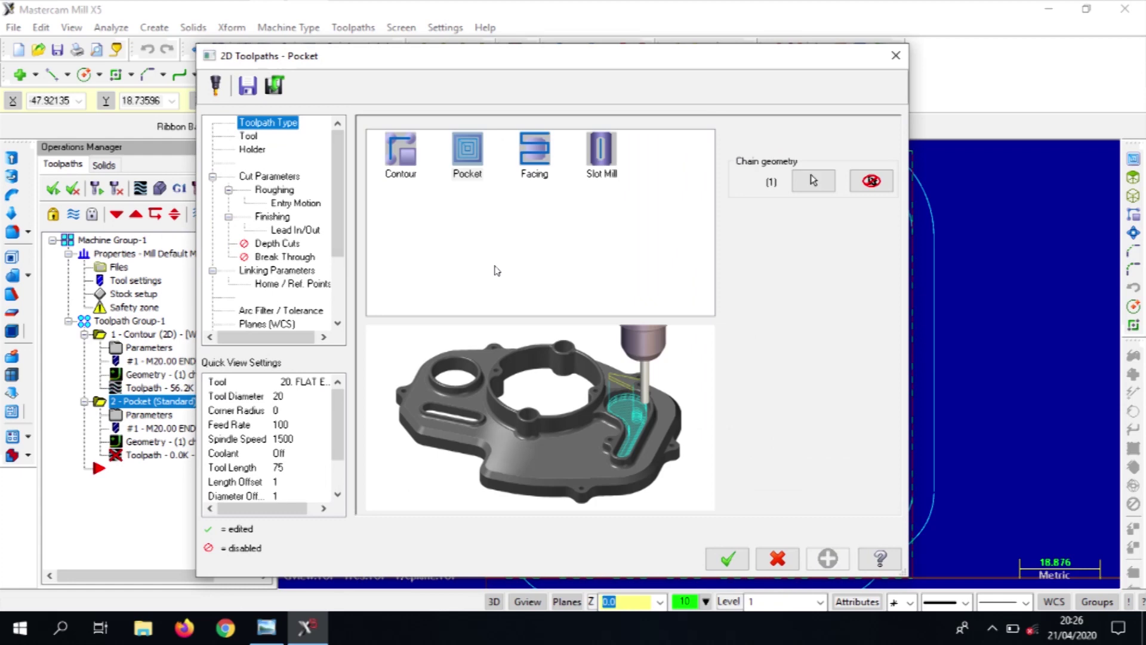
pyautogui.click(253, 138)
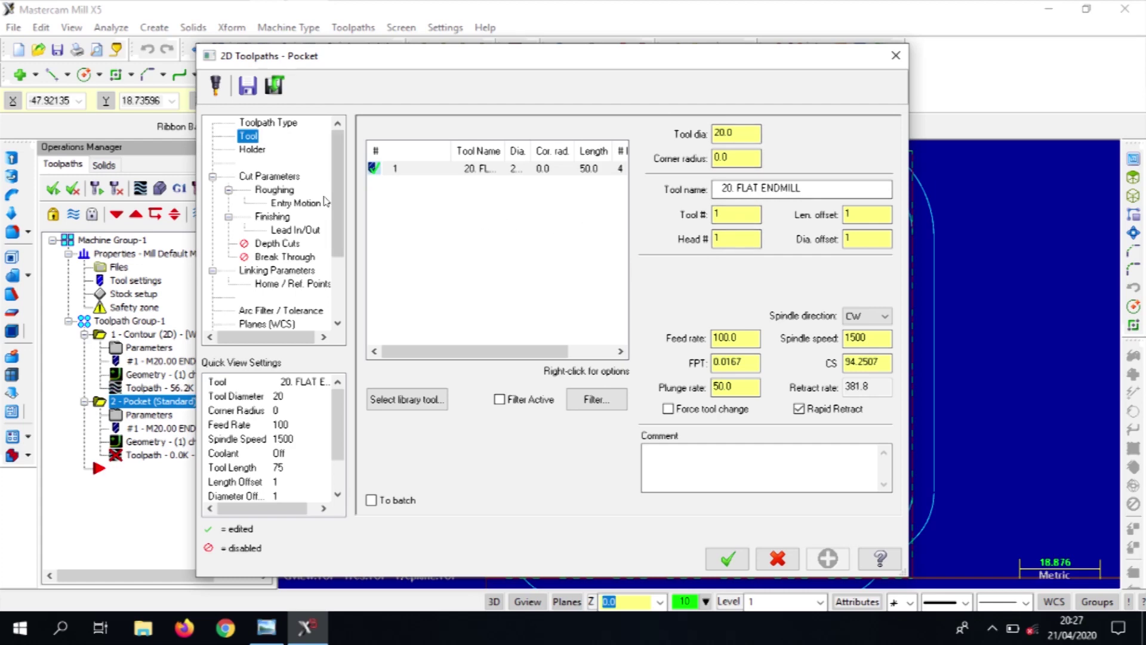
# Step: Set the pocket's roughing method to Parallel Spiral and its entry motion to Ramp
pyautogui.click(285, 192)
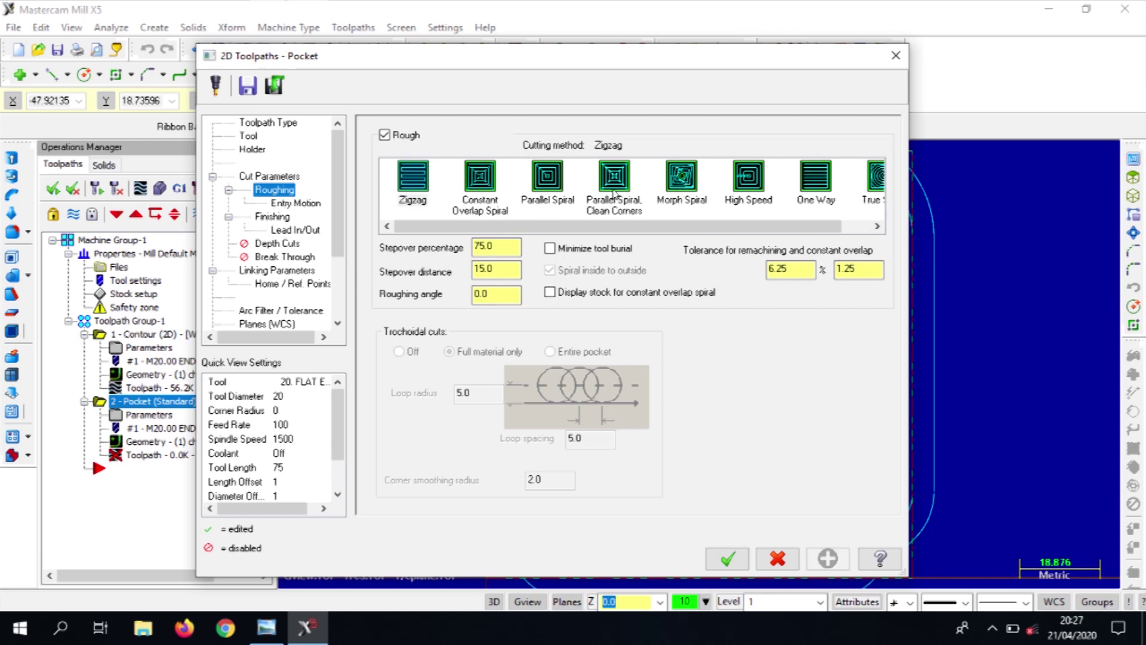
pyautogui.click(548, 177)
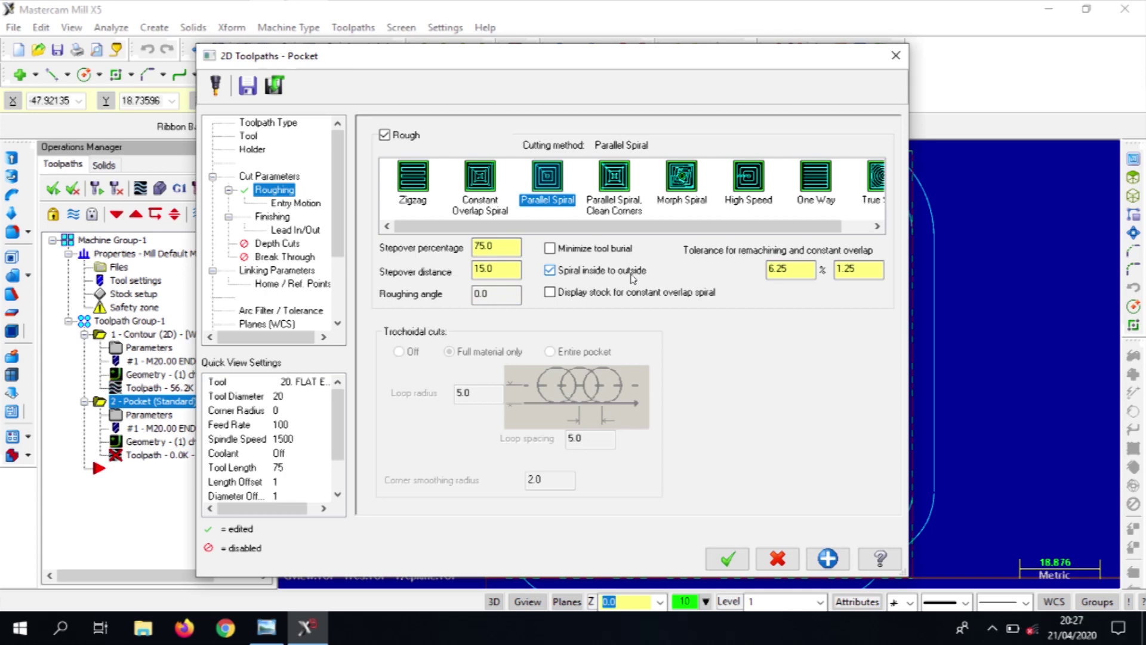
pyautogui.click(835, 564)
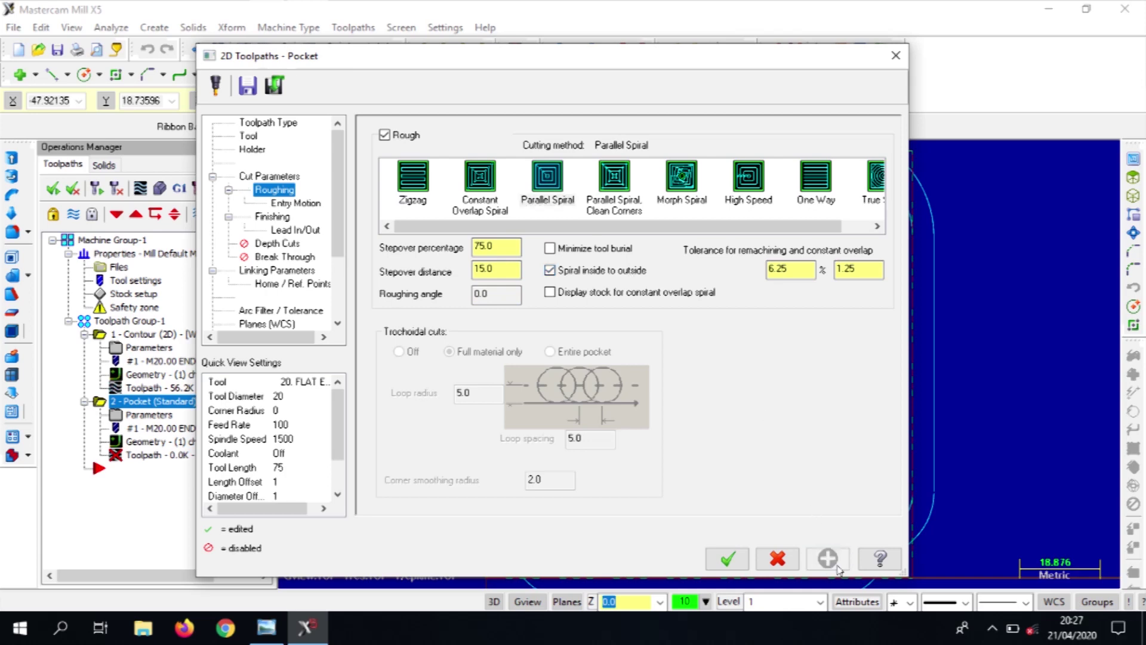
pyautogui.click(310, 204)
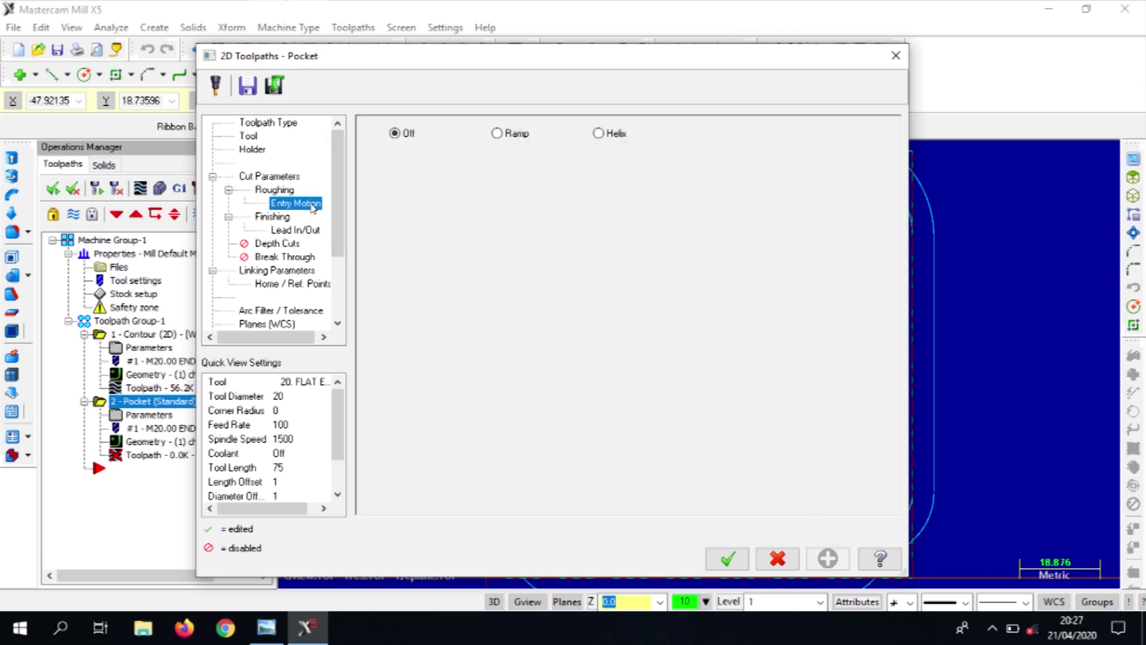
pyautogui.click(497, 134)
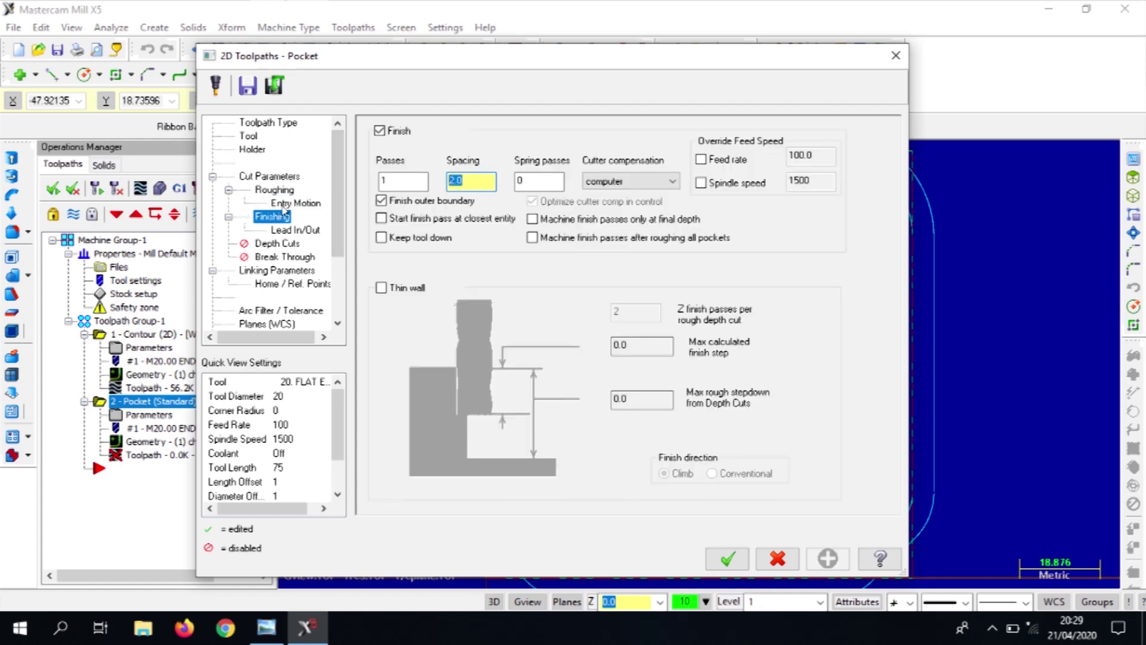
pyautogui.click(285, 204)
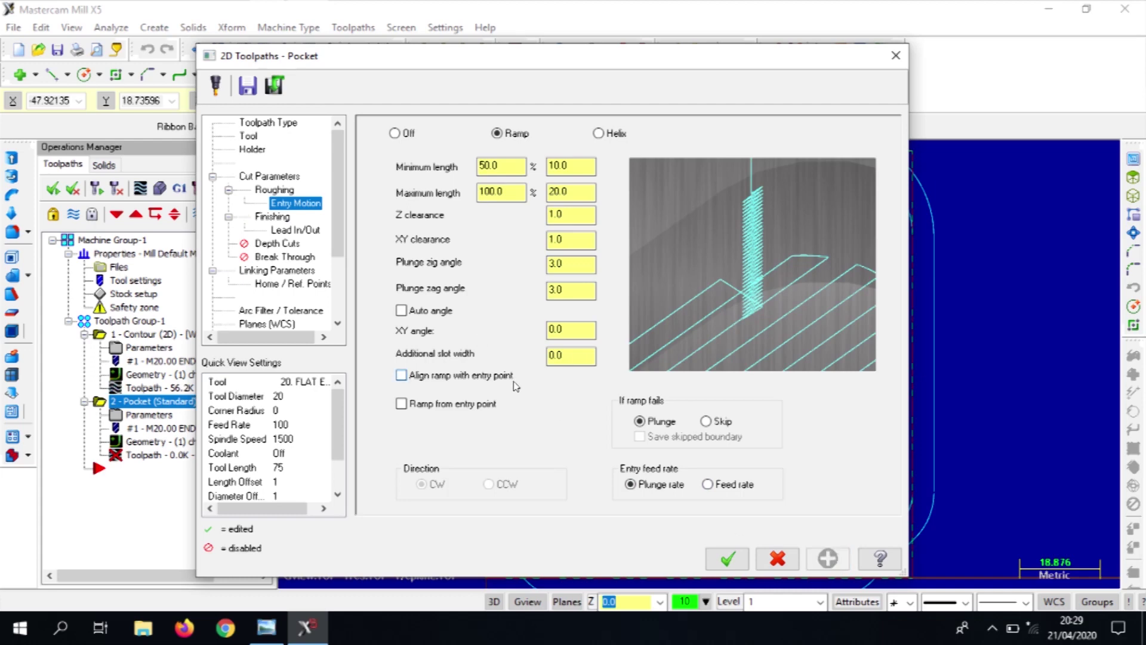
# Step: Set pocket finish spacing to 0, keep the tool down, run finish passes after roughing all pockets, and override finishing feed rate and spindle speed
pyautogui.click(283, 218)
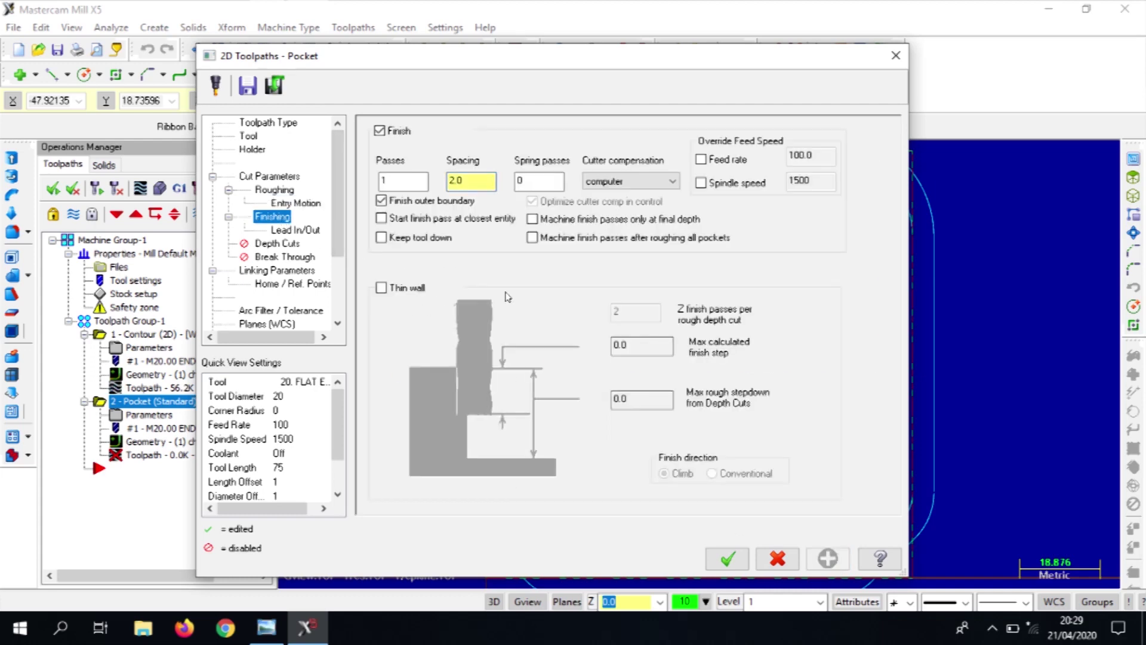
pyautogui.doubleClick(473, 181)
pyautogui.write('0')
pyautogui.click(429, 240)
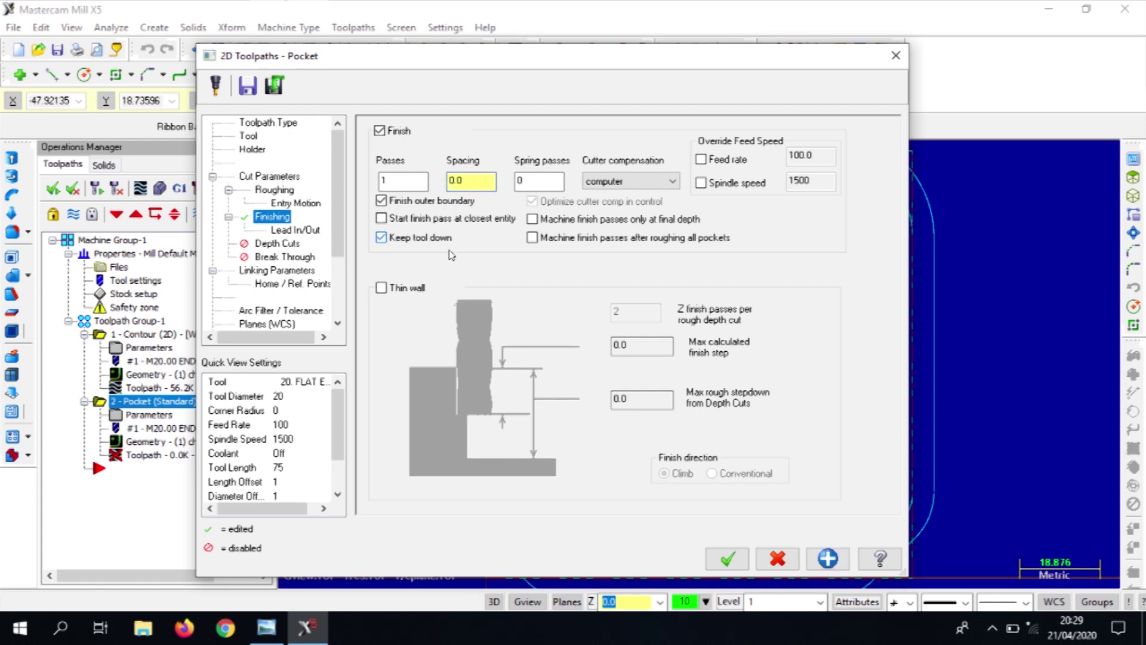
pyautogui.click(532, 238)
pyautogui.click(701, 159)
pyautogui.click(701, 183)
pyautogui.click(827, 566)
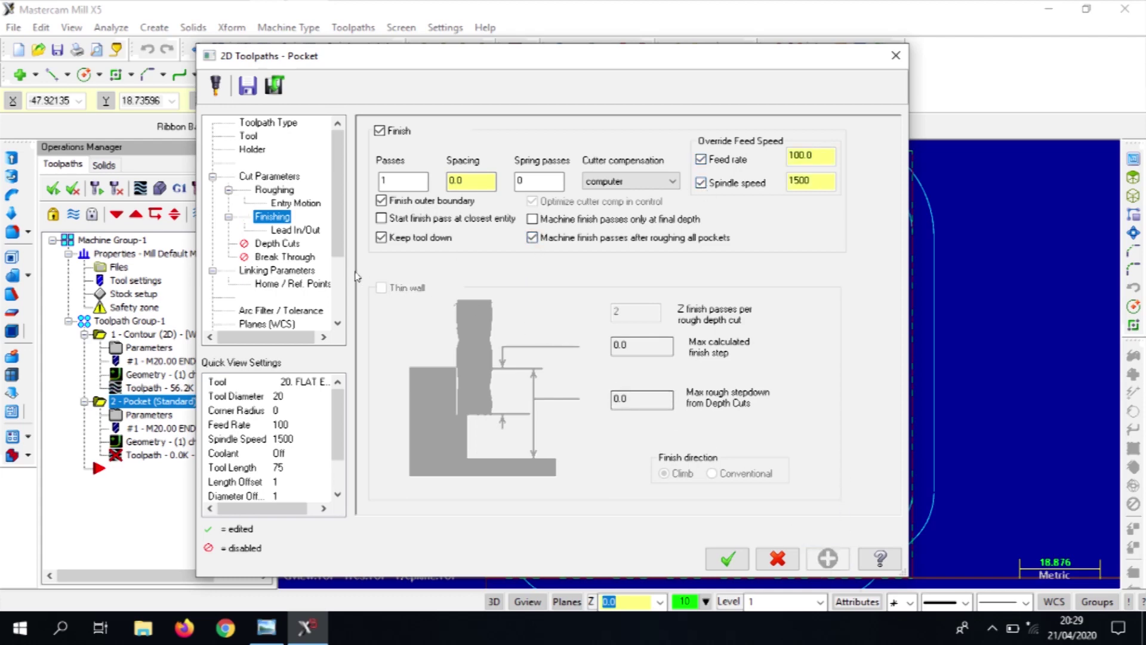
# Step: Make the pocket's lead in/out use the entry point and exit point, each with its point depth
pyautogui.click(305, 232)
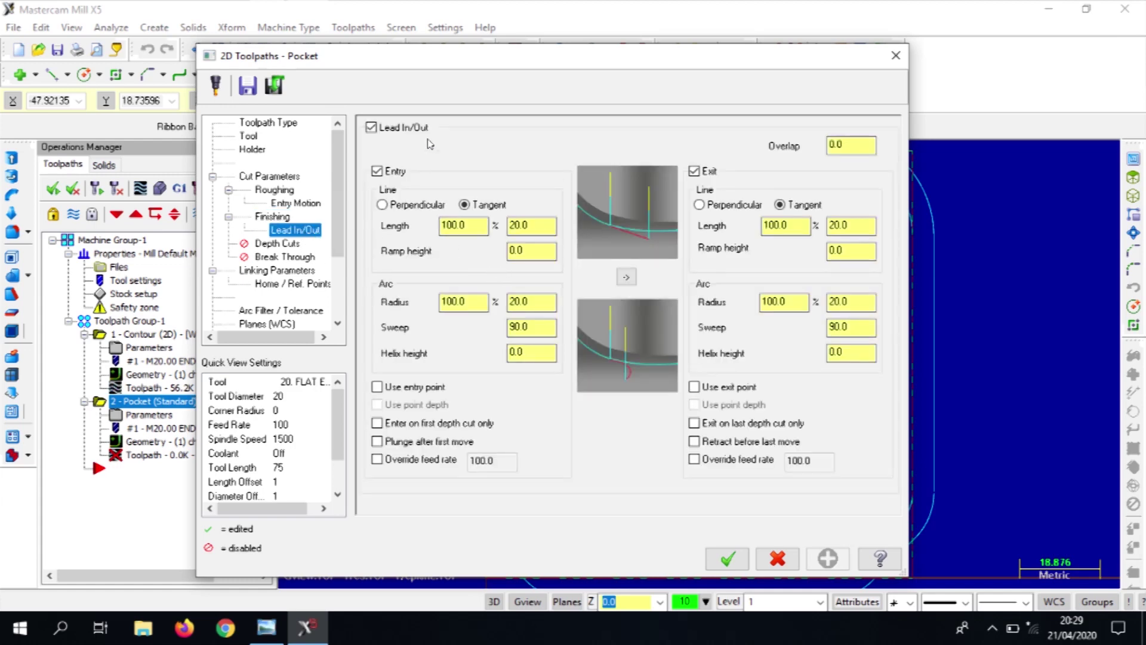
pyautogui.click(377, 387)
pyautogui.click(377, 404)
pyautogui.click(693, 387)
pyautogui.click(693, 404)
pyautogui.click(832, 563)
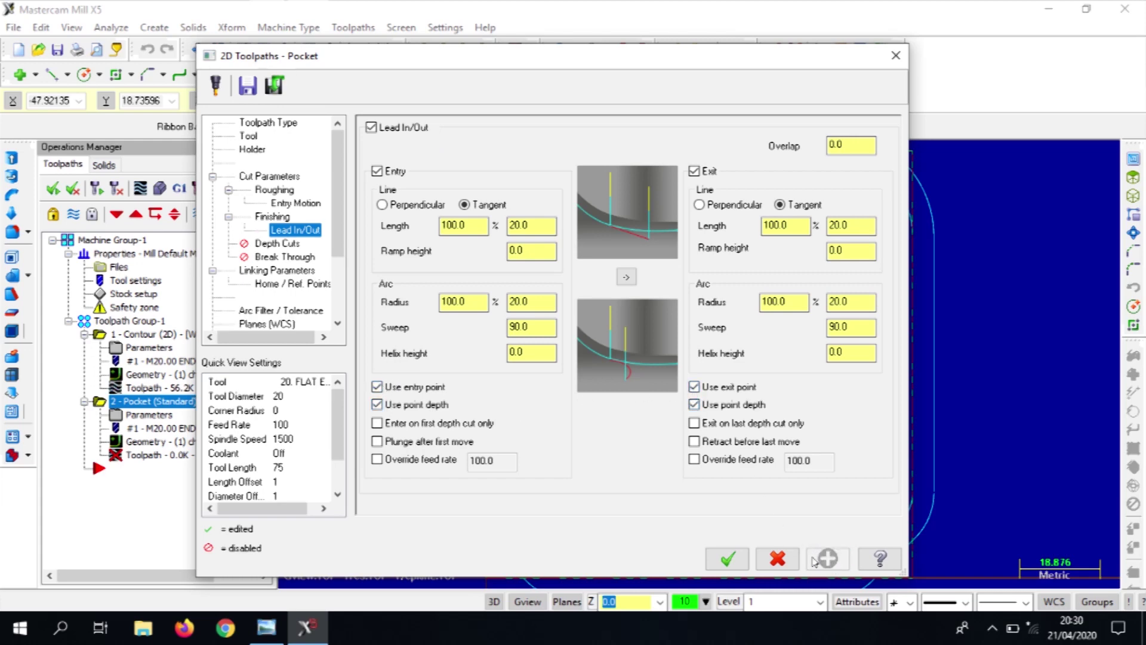
# Step: Enable pocket depth cuts with a max rough step of 2 and finish step of 0, keeping the tool down and ordering cuts by depth
pyautogui.click(286, 241)
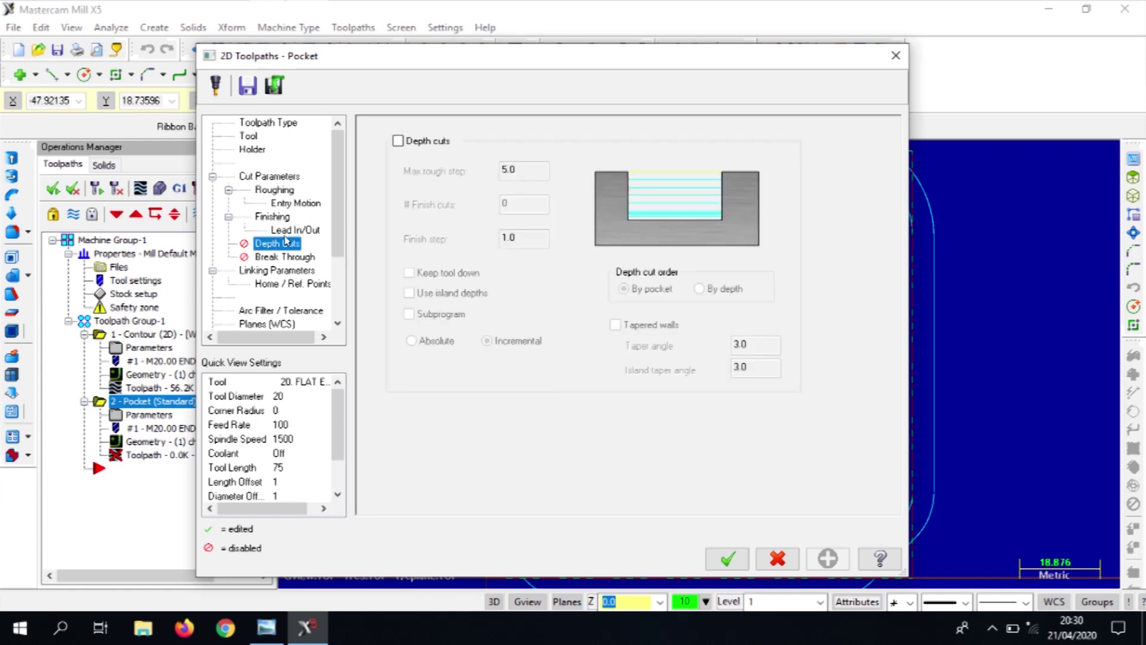
pyautogui.click(399, 141)
pyautogui.press('Tab')
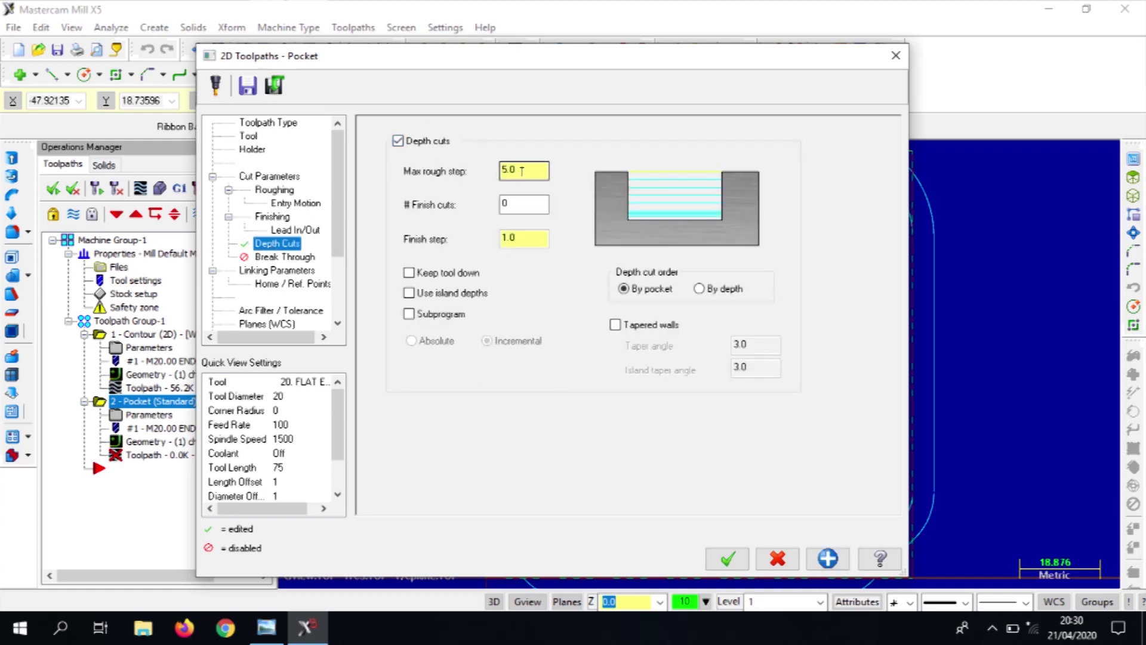
pyautogui.write('2')
pyautogui.press('Tab')
pyautogui.press('Tab')
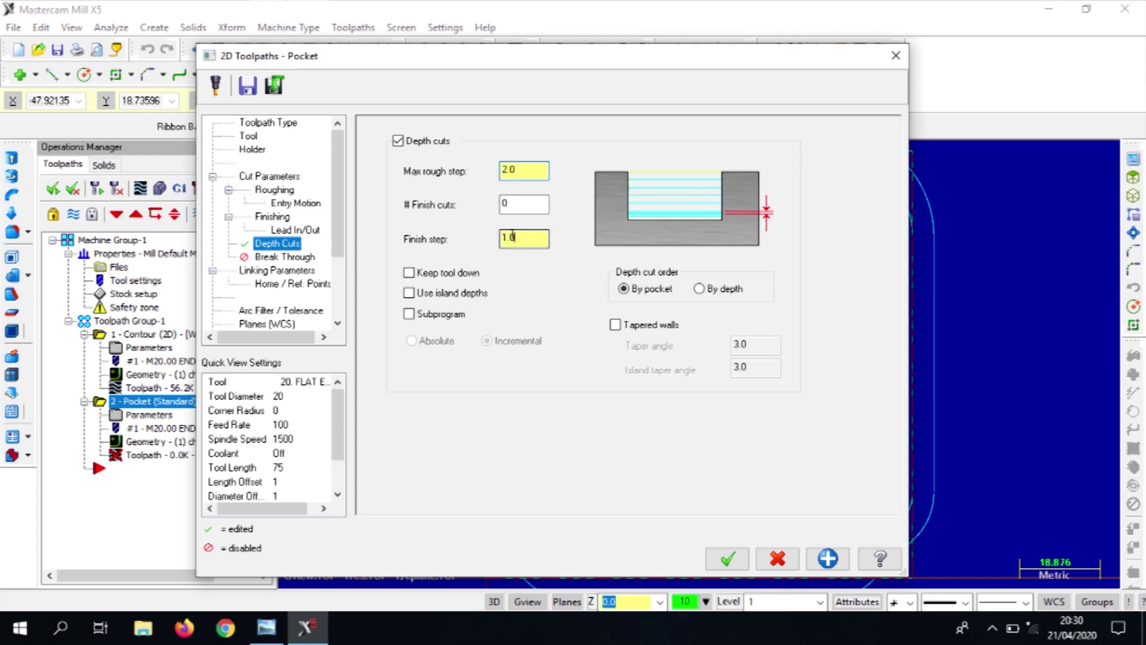
pyautogui.write('0')
pyautogui.click(438, 274)
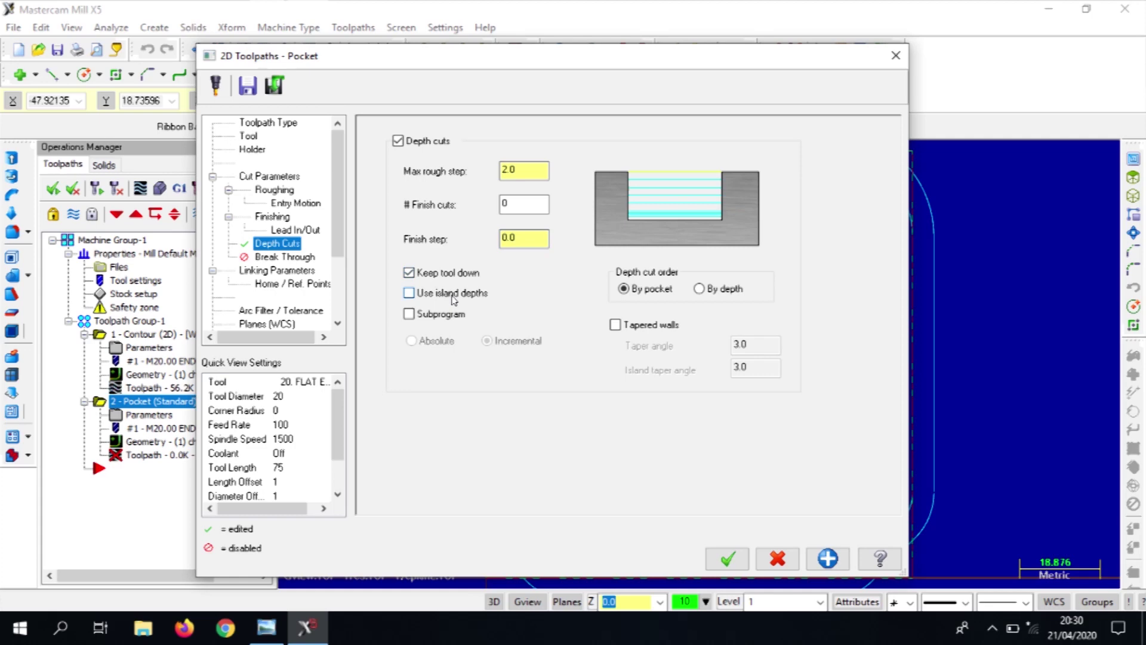
pyautogui.click(698, 289)
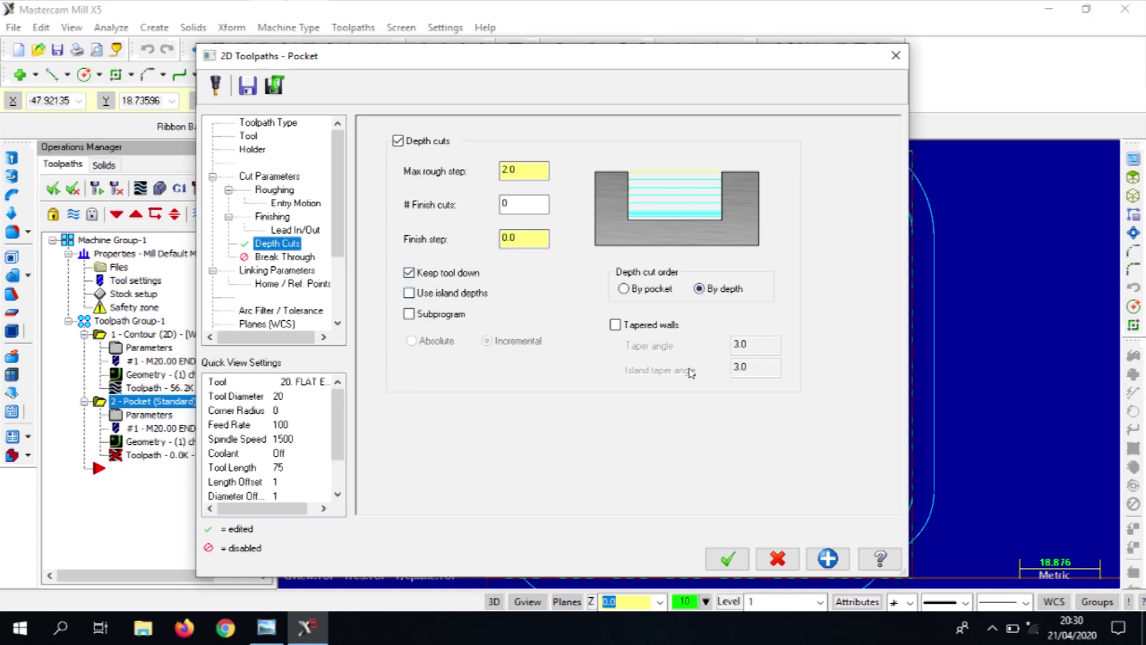
pyautogui.click(828, 559)
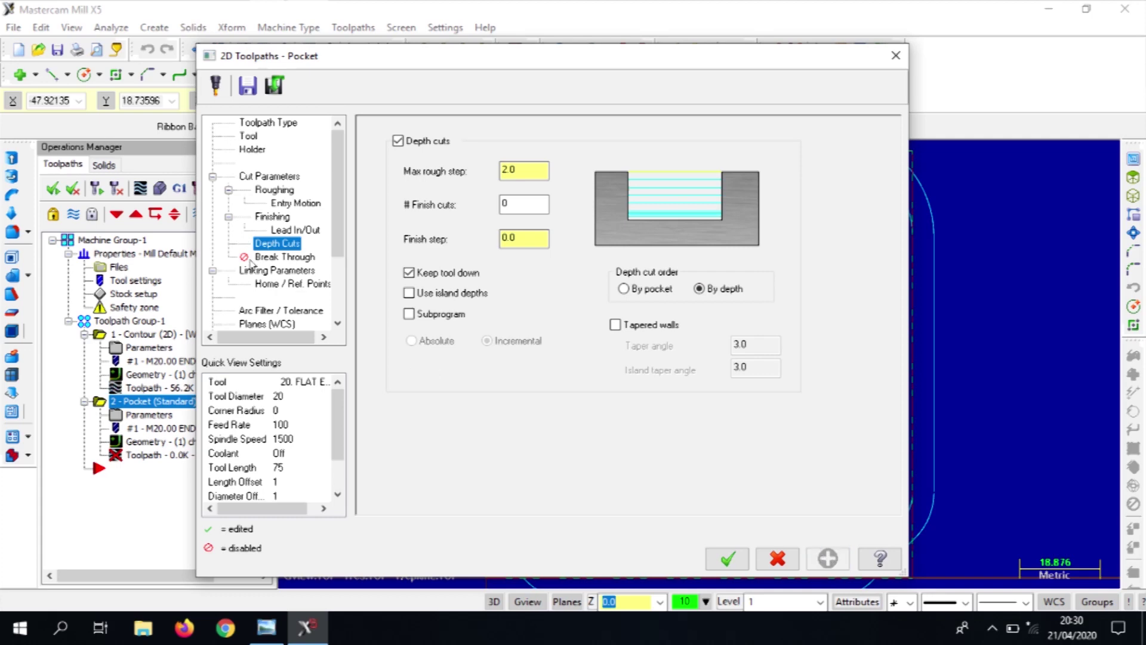
# Step: Make the pocket's retract, feed plane and depth absolute, set the feed plane to 5 and depth to -20, and generate the toolpath
pyautogui.click(263, 272)
pyautogui.click(274, 245)
pyautogui.click(296, 271)
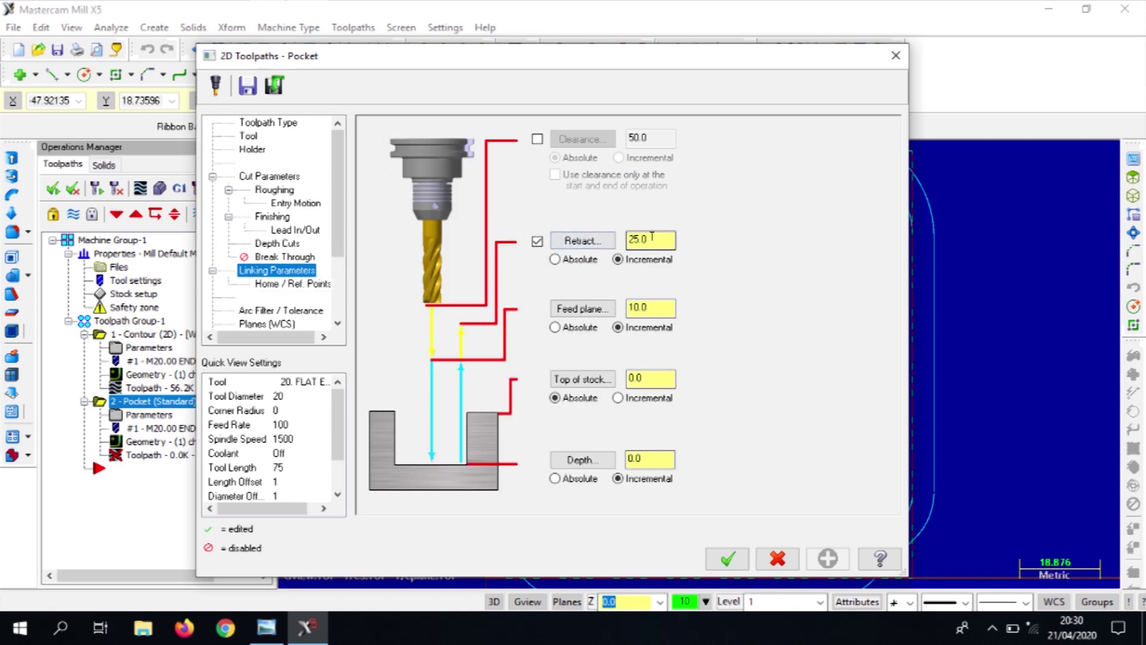
pyautogui.click(580, 259)
pyautogui.click(579, 328)
pyautogui.moveTo(648, 307); pyautogui.dragTo(585, 295)
pyautogui.write('5')
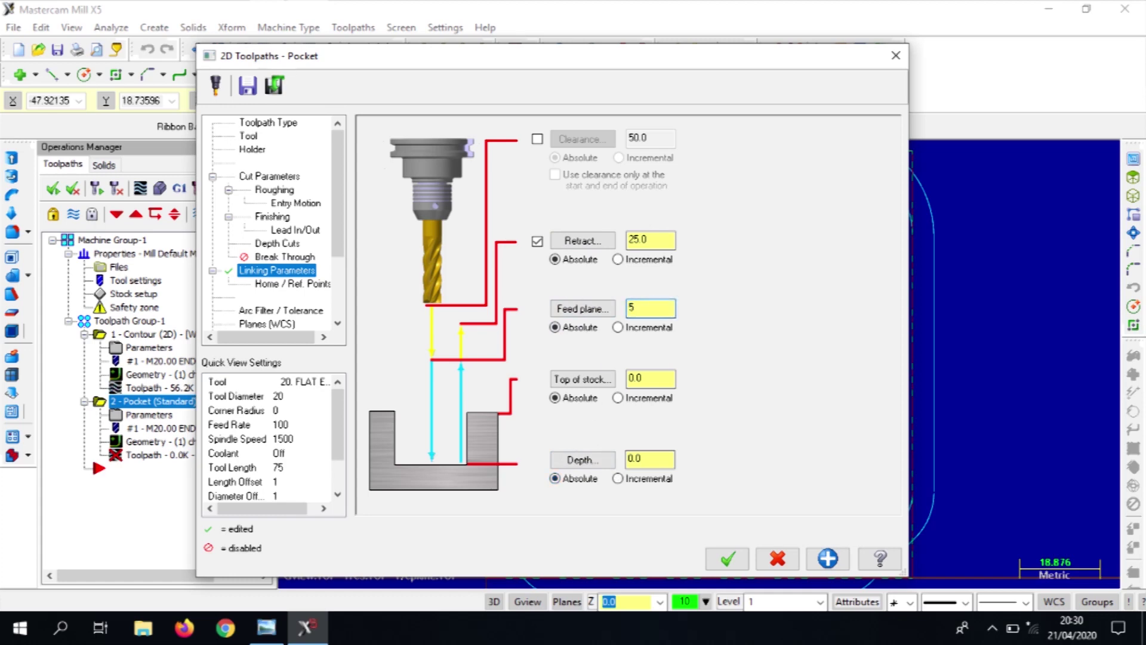
pyautogui.moveTo(647, 459); pyautogui.dragTo(628, 455)
pyautogui.write('-20')
pyautogui.click(739, 560)
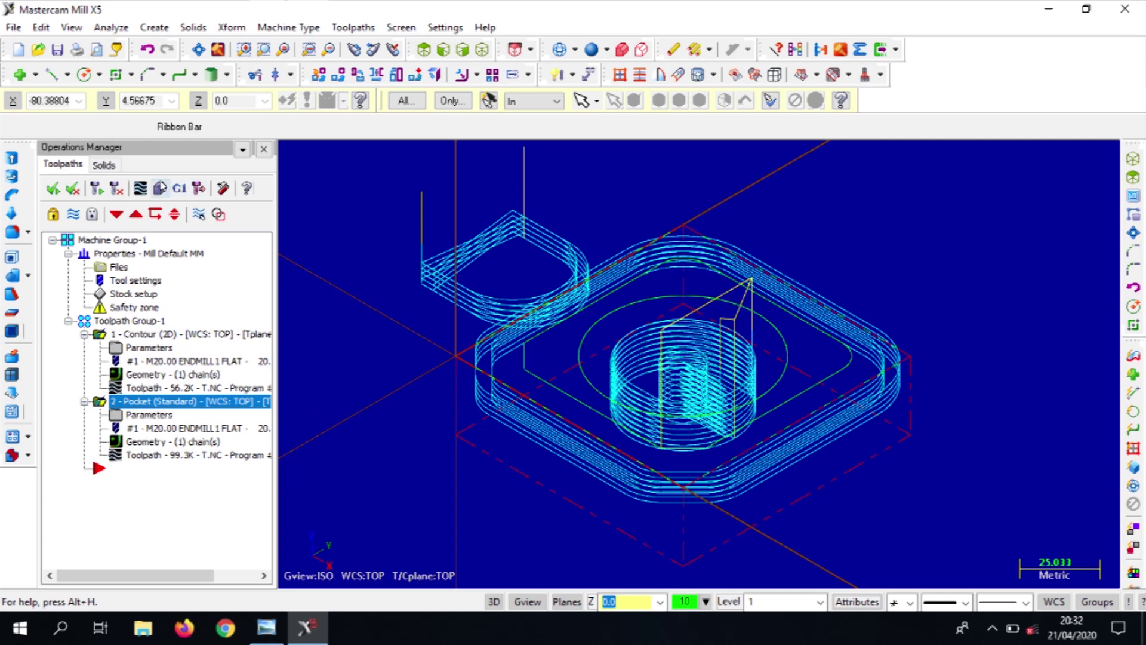
# Step: Verify the contour and pocket operations at a faster simulation speed, and check the machining cycle time in the backplot information
pyautogui.click(160, 189)
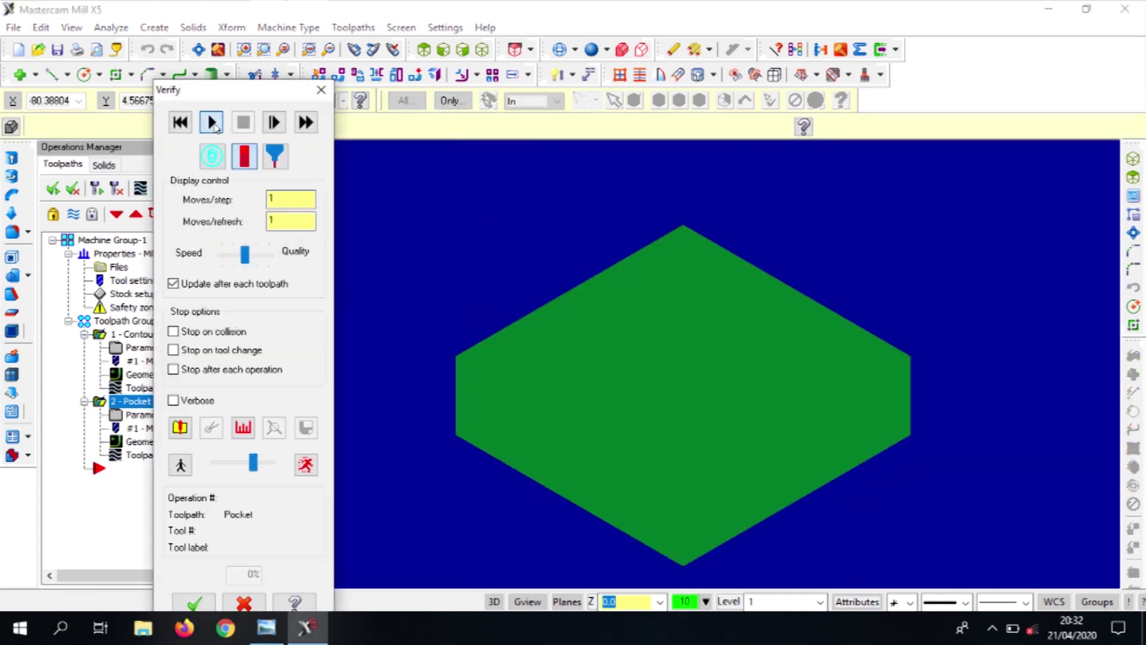
pyautogui.click(213, 123)
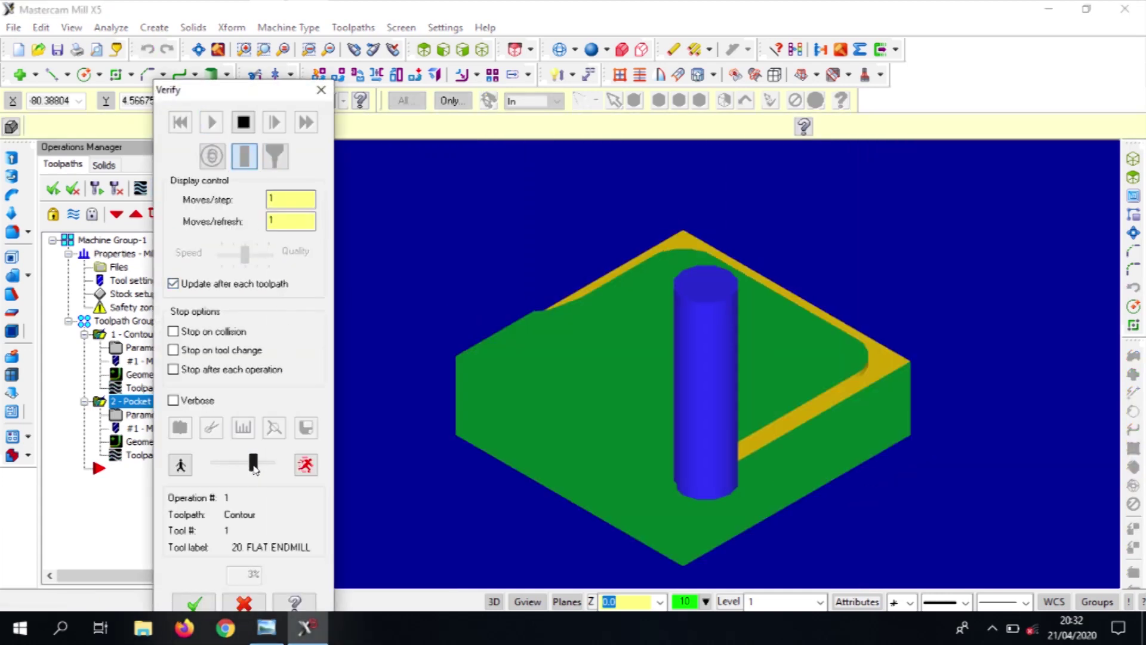
pyautogui.moveTo(255, 470); pyautogui.dragTo(268, 467)
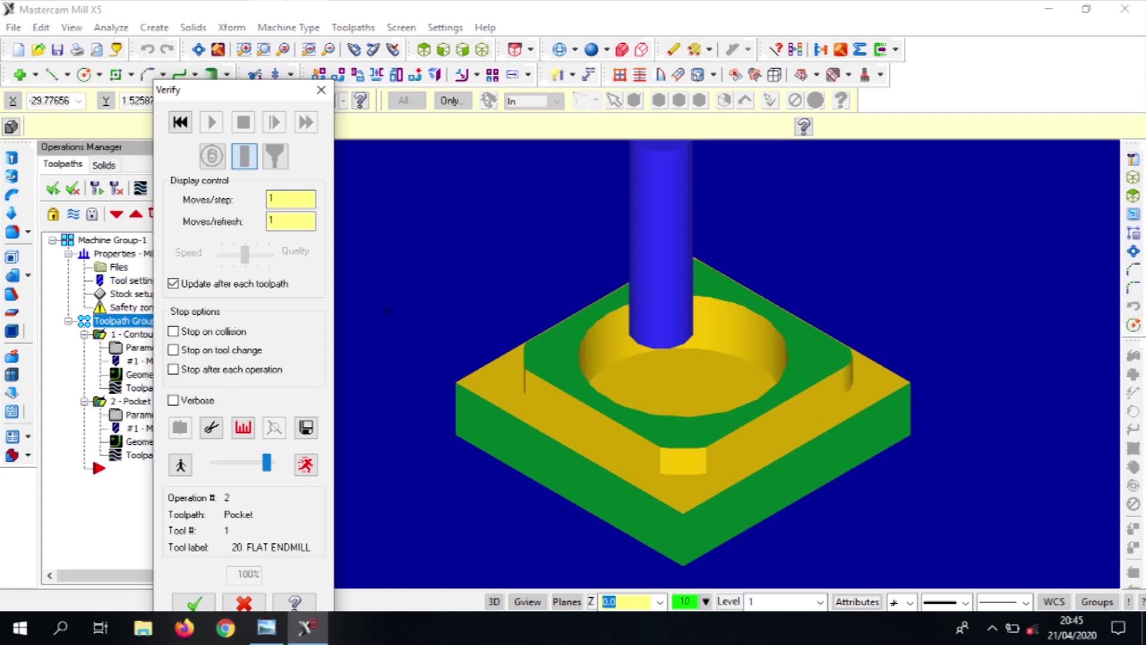
pyautogui.click(322, 90)
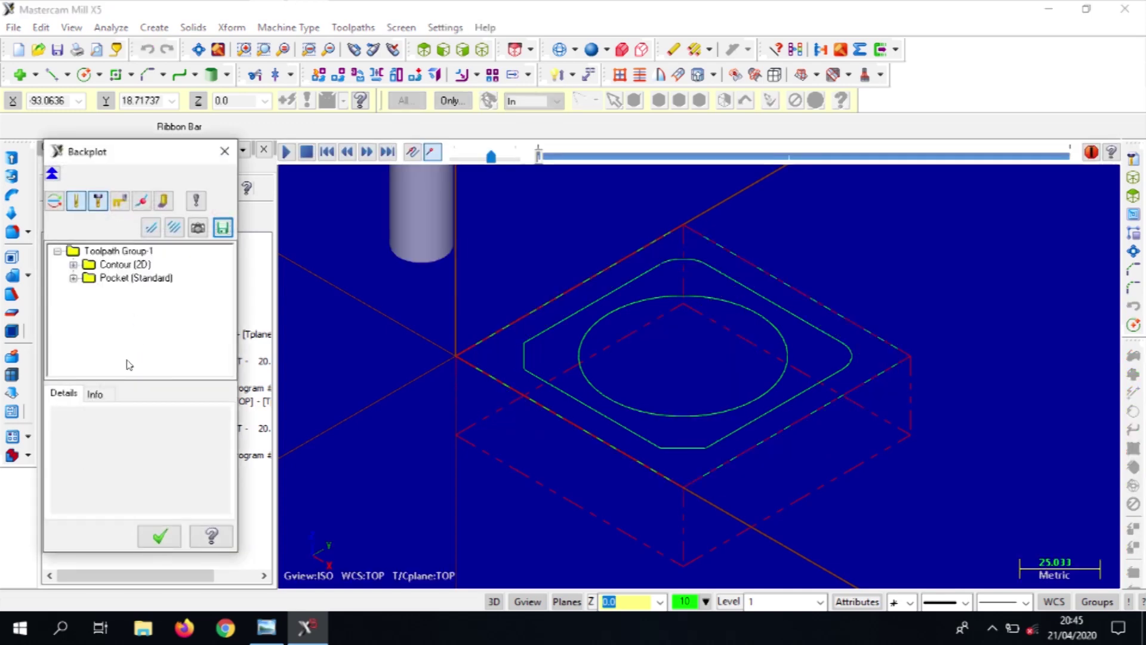
pyautogui.click(99, 392)
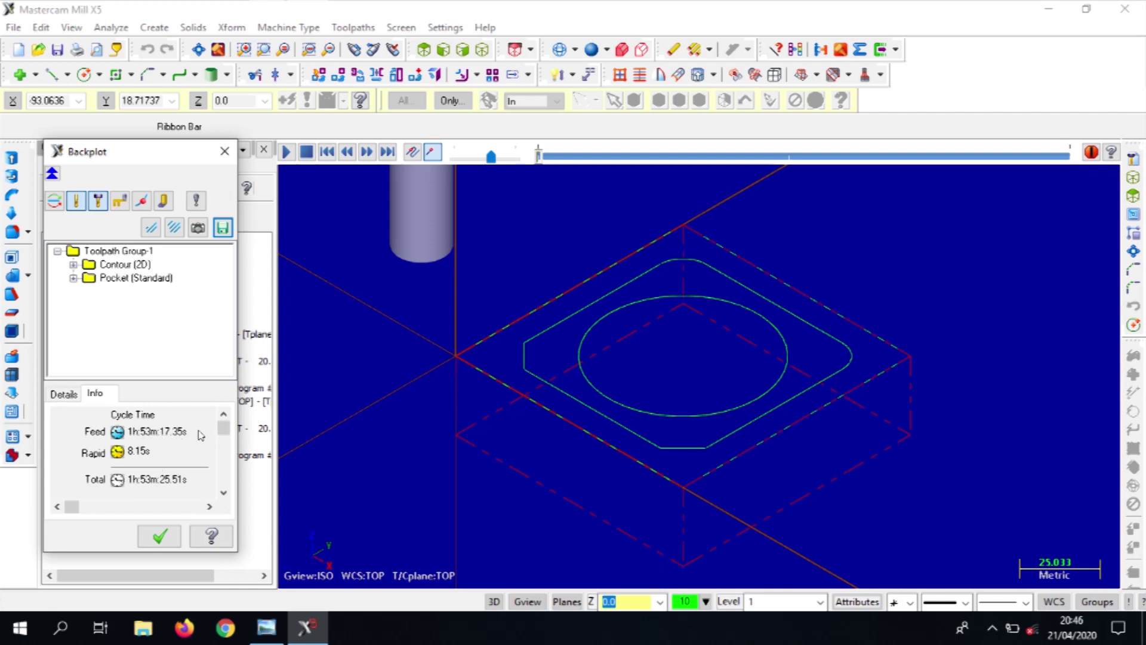
pyautogui.click(160, 537)
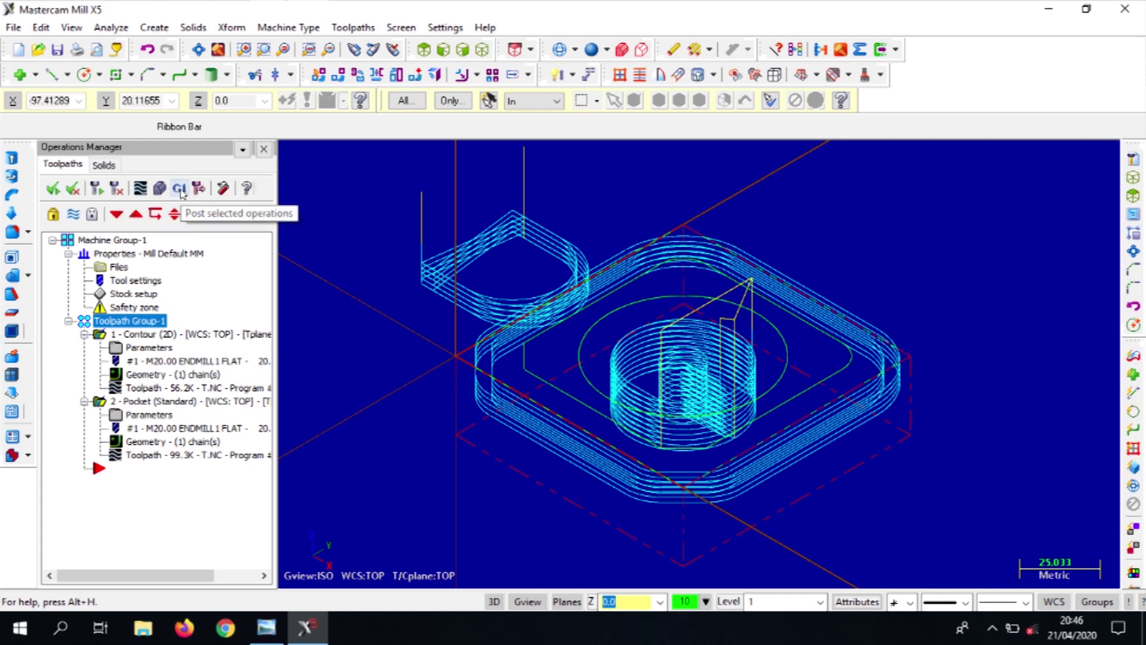
# Step: Post-process the contour and pocket operations to an NC file named Latihan 01, and minimize the code editor
pyautogui.click(180, 189)
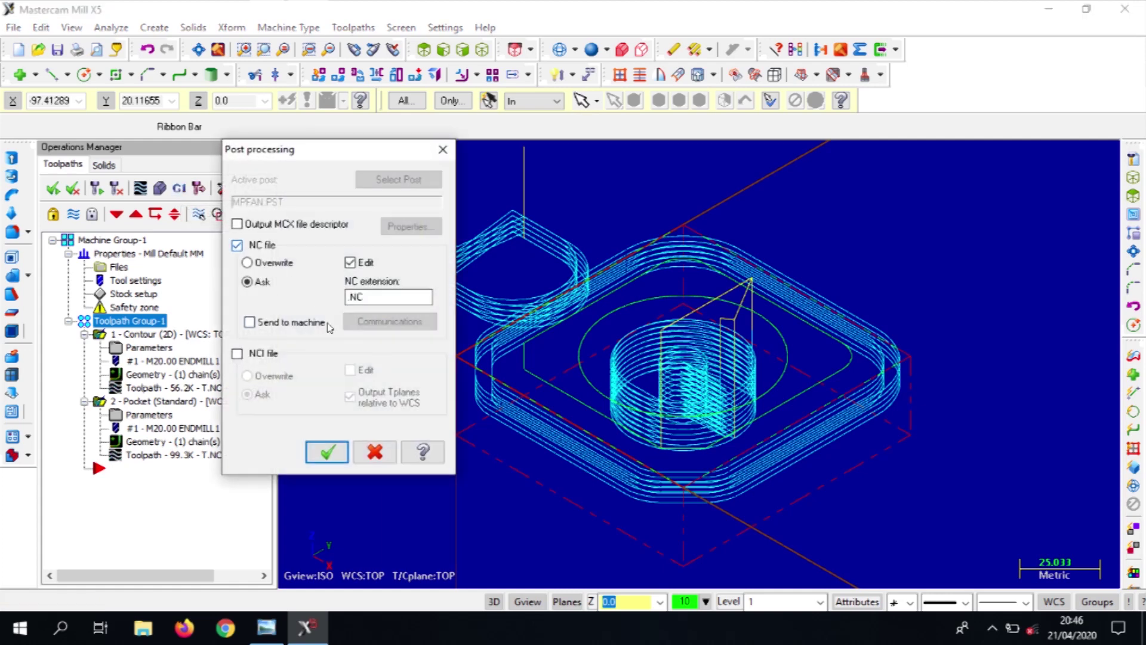
pyautogui.click(327, 453)
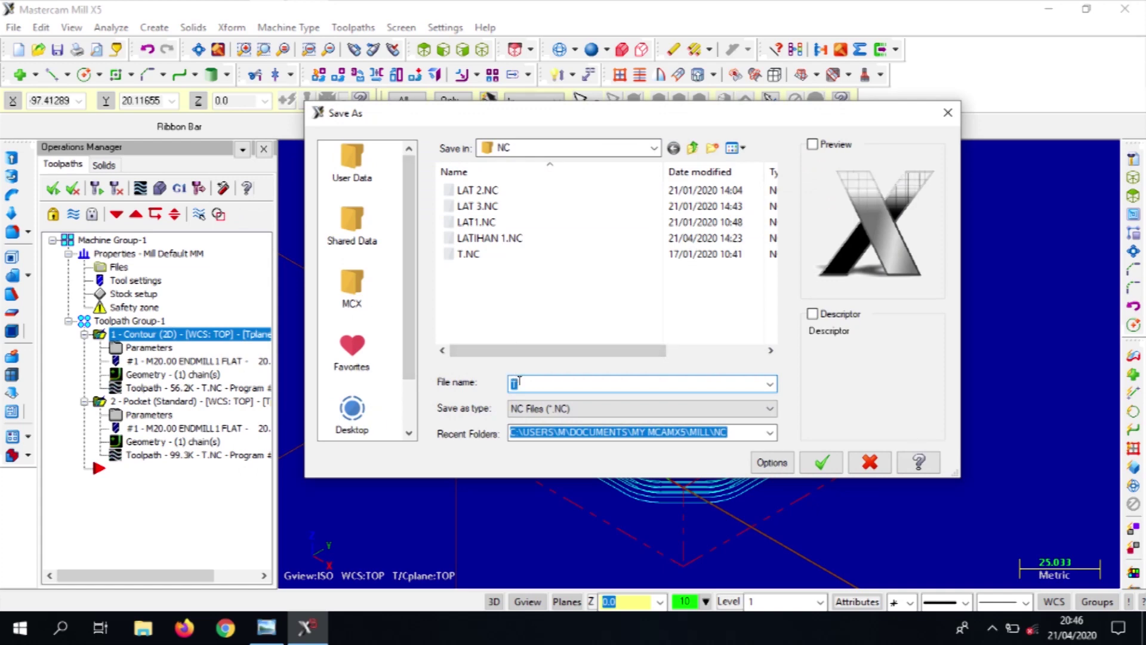
pyautogui.write('Latihan 01')
pyautogui.press('Return')
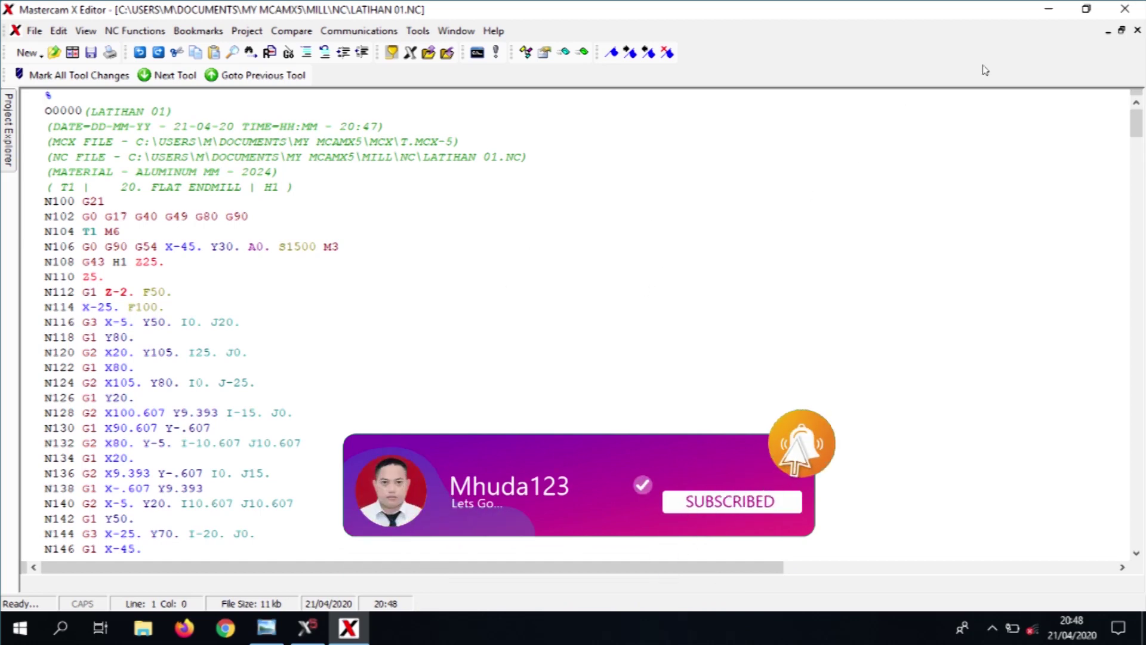
pyautogui.click(1048, 10)
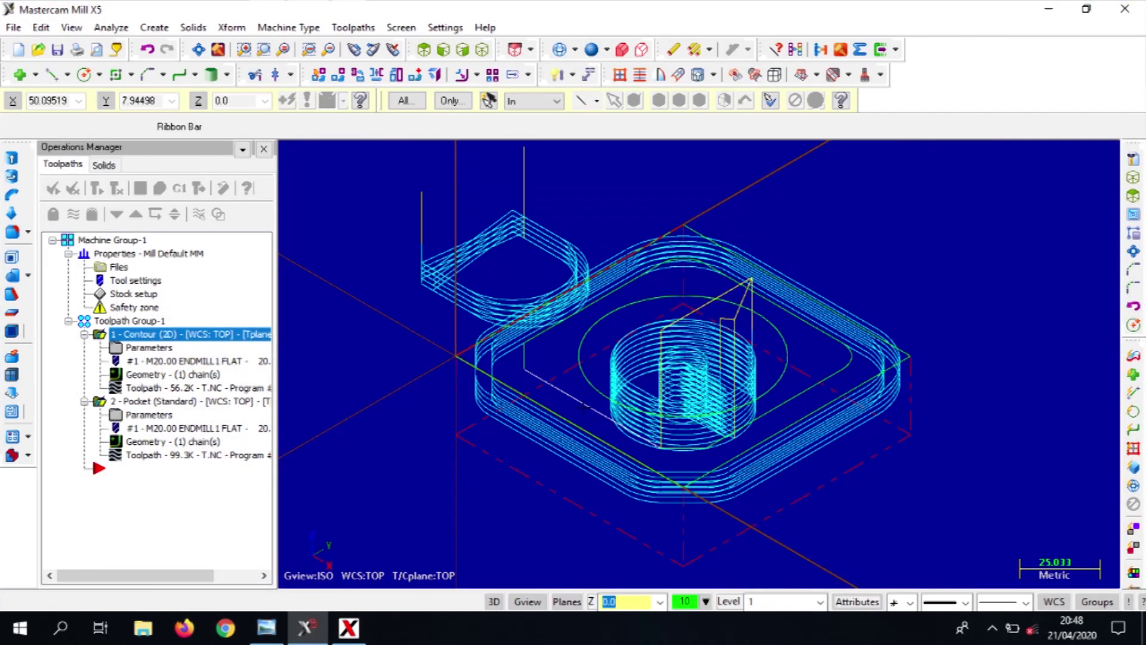